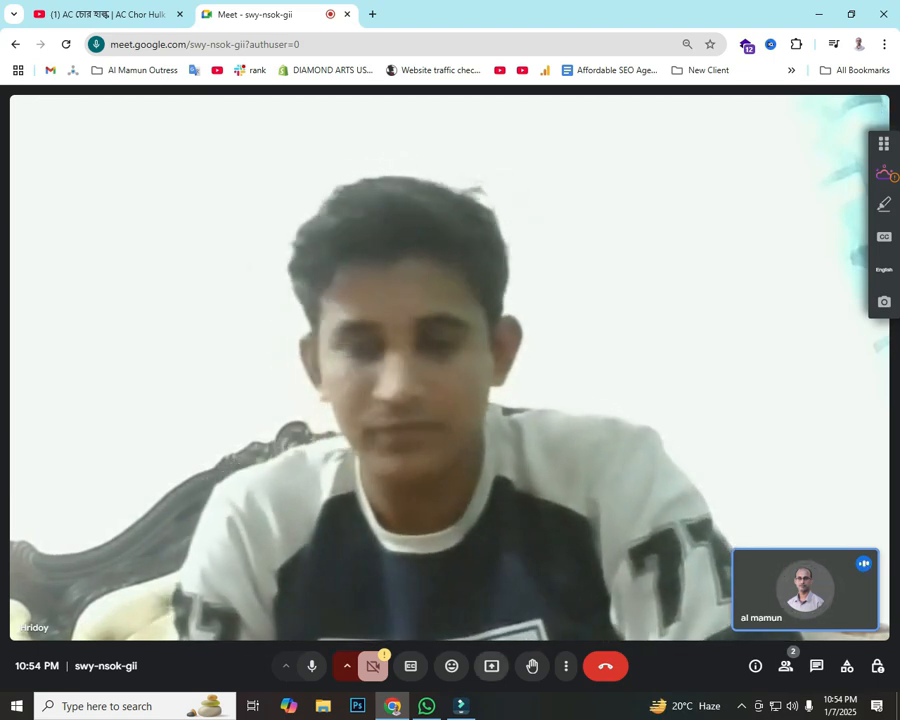
Share the entire screen in the Google Meet call.
{"action": "left_click", "coordinate": [578, 126]}
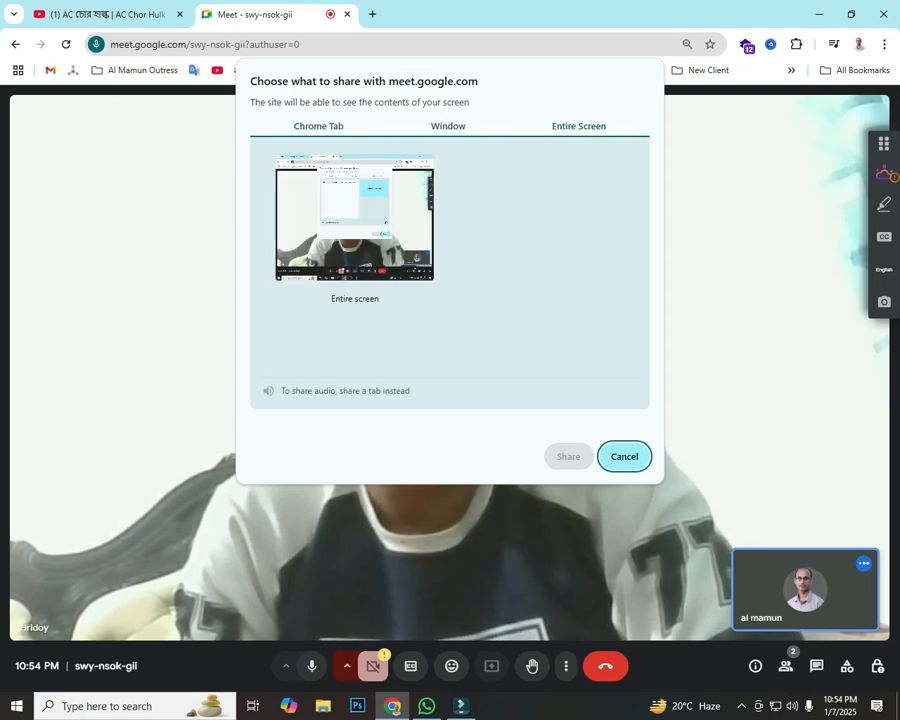
{"action": "left_click", "coordinate": [355, 227]}
{"action": "key", "text": "Return"}
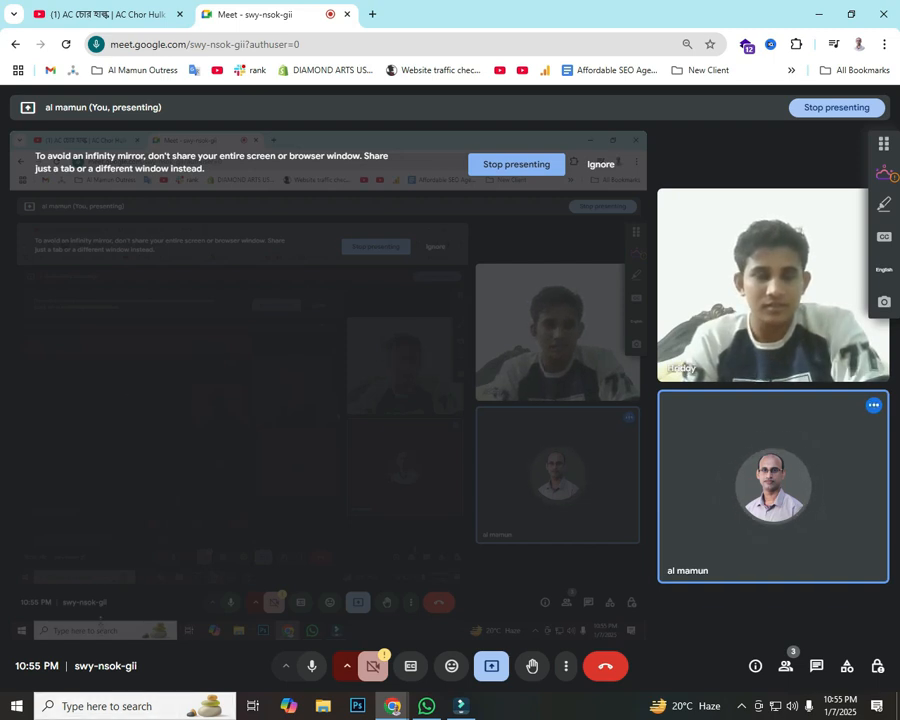
Switch to Adobe After Effects 2022 by launching it, dismiss the disk cache warning, and close the home screen.
{"action": "left_click", "coordinate": [107, 706]}
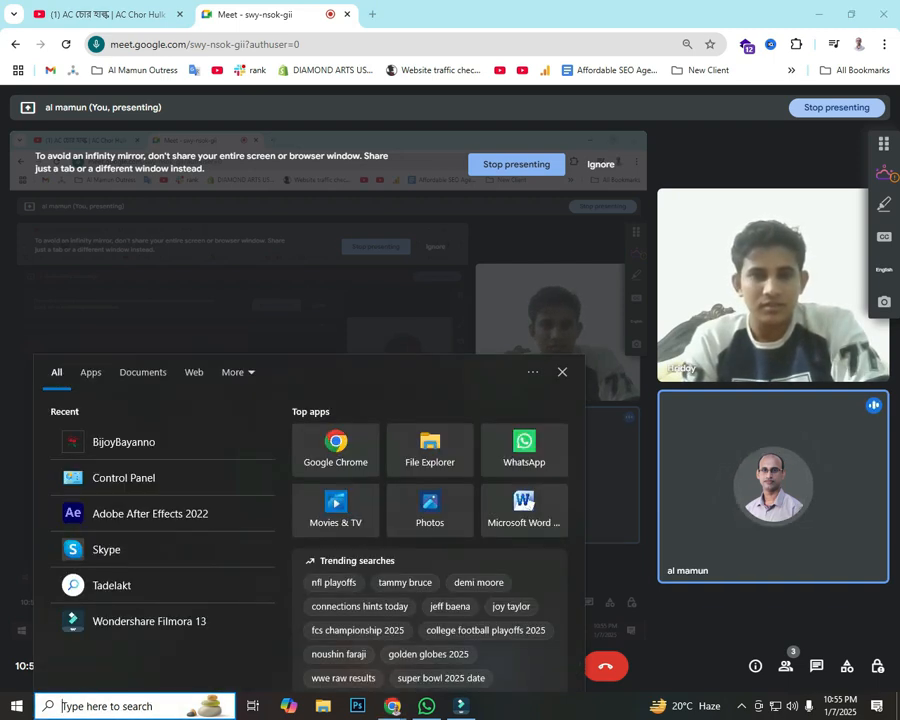
{"action": "left_click", "coordinate": [103, 515]}
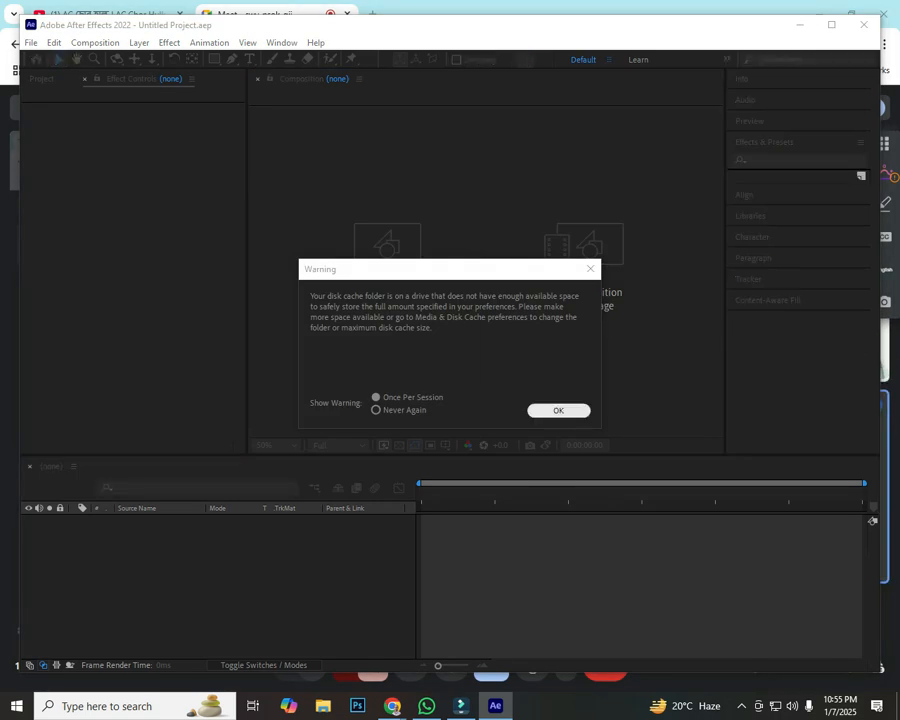
{"action": "left_click", "coordinate": [558, 411]}
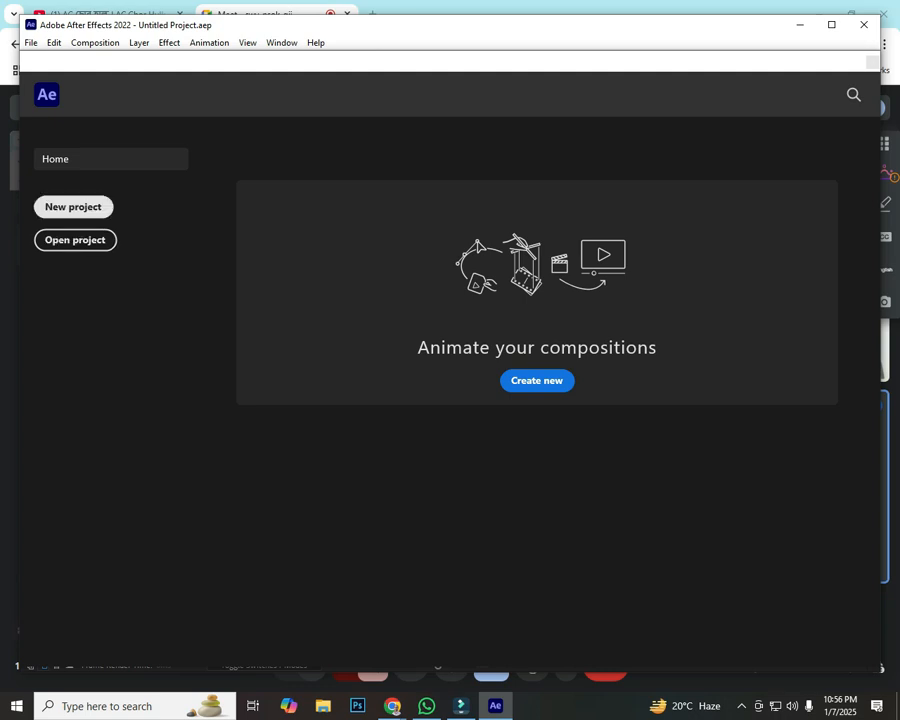
{"action": "left_click", "coordinate": [872, 61]}
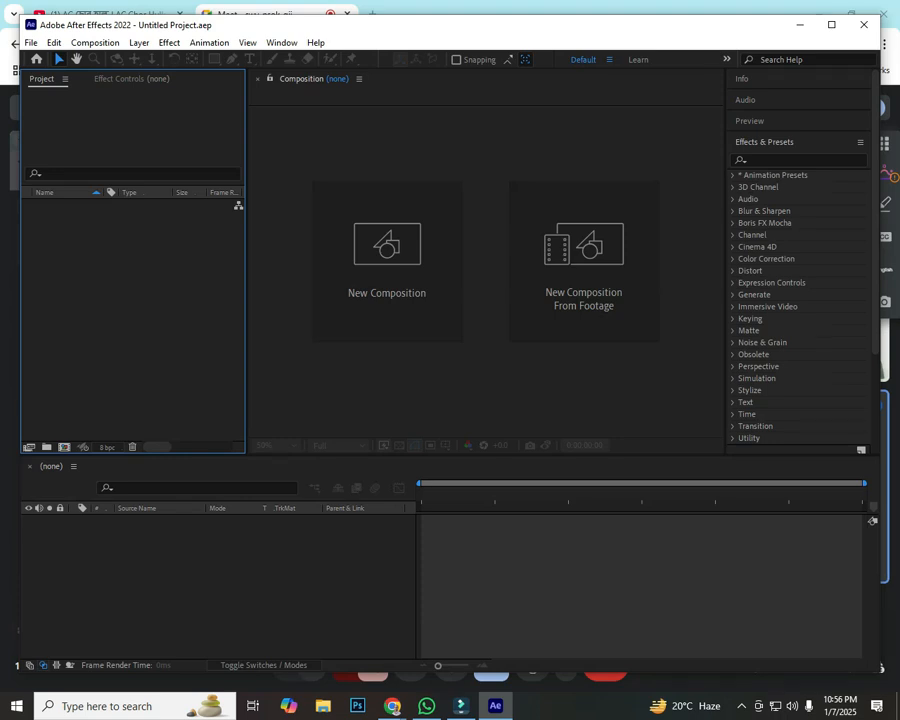
Capture nearly the full screen, outline the New Composition tile with a red rectangle, and discard the capture.
{"action": "key", "text": "Print"}
{"action": "left_click_drag", "start_coordinate": [2, 1], "coordinate": [898, 690]}
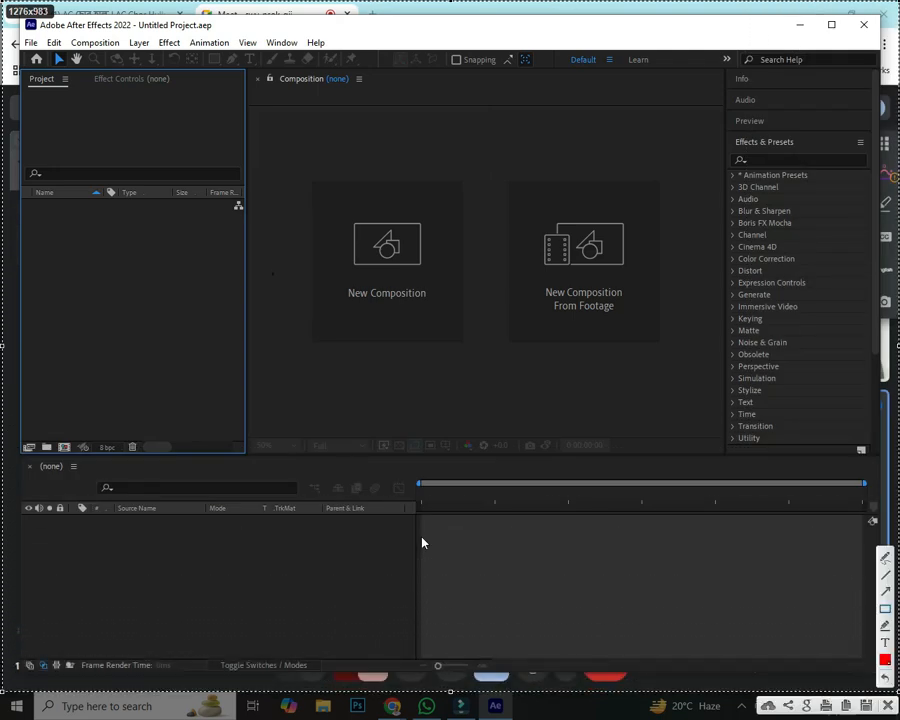
{"action": "mouse_move", "coordinate": [305, 188]}
{"action": "left_mouse_down"}
{"action": "mouse_move", "coordinate": [412, 315]}
{"action": "mouse_move", "coordinate": [458, 355]}
{"action": "mouse_move", "coordinate": [457, 347]}
{"action": "mouse_move", "coordinate": [478, 348]}
{"action": "mouse_move", "coordinate": [474, 354]}
{"action": "mouse_move", "coordinate": [445, 322]}
{"action": "mouse_move", "coordinate": [454, 312]}
{"action": "mouse_move", "coordinate": [476, 354]}
{"action": "left_mouse_up"}
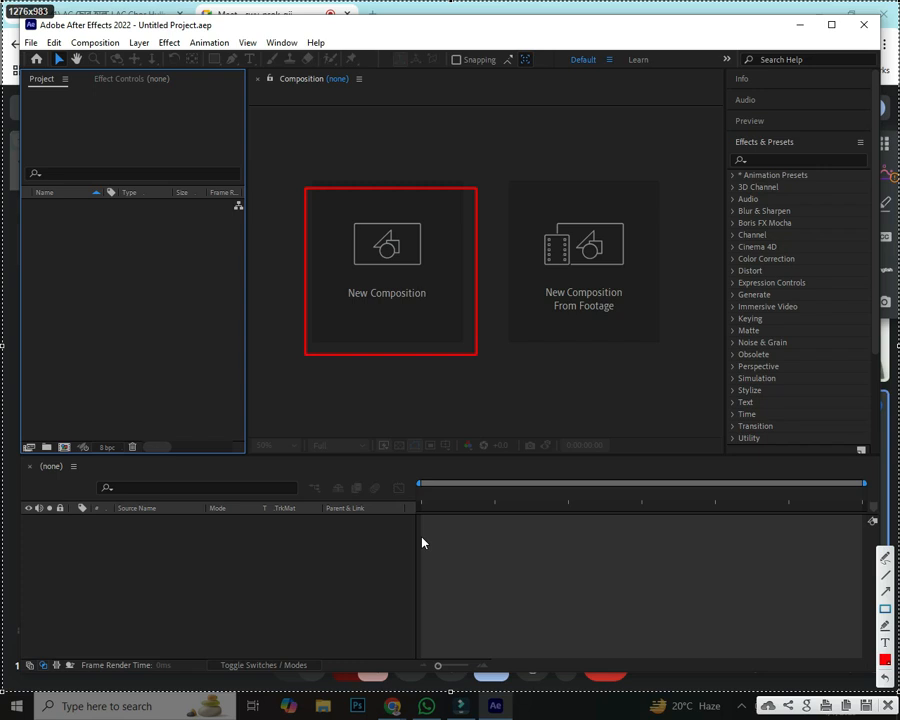
{"action": "left_click", "coordinate": [888, 706]}
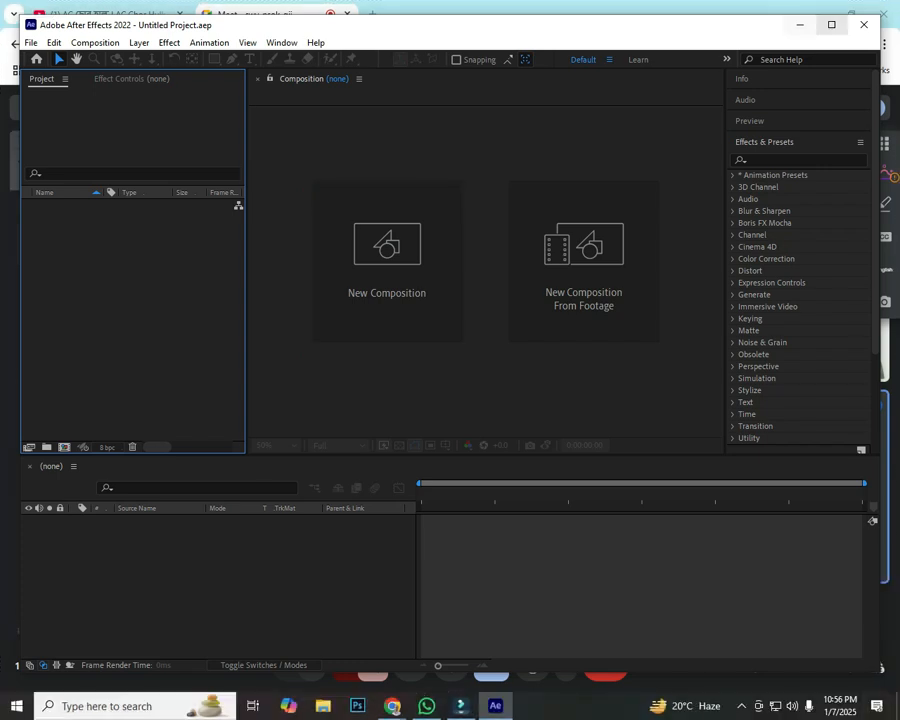
Maximize the After Effects window.
{"action": "left_click", "coordinate": [831, 25]}
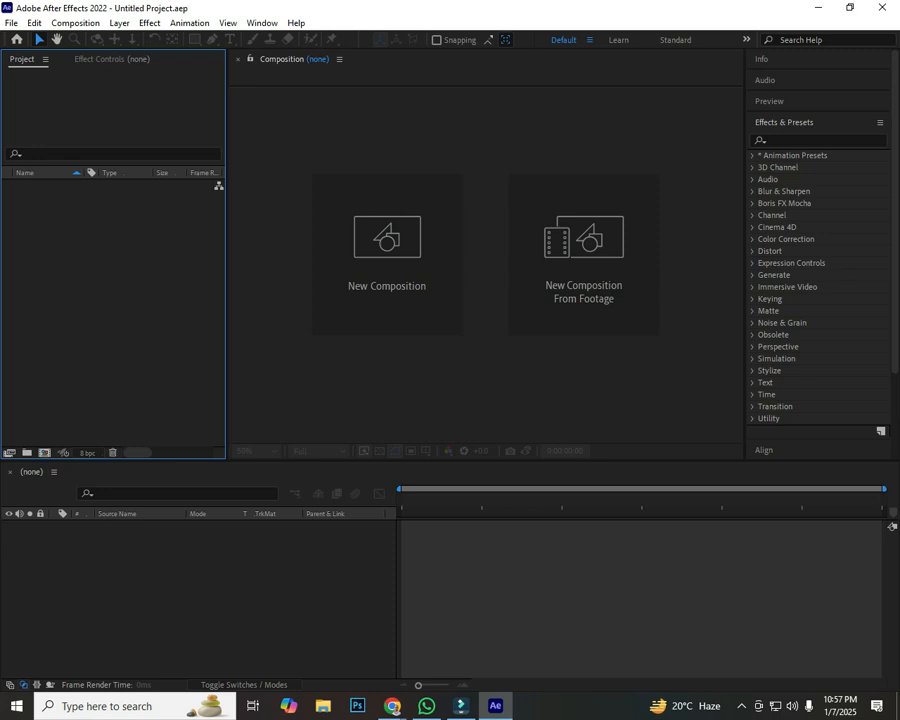
Mark the empty project item area with two nested red rectangles on a screen capture, and discard the capture.
{"action": "key", "text": "Print"}
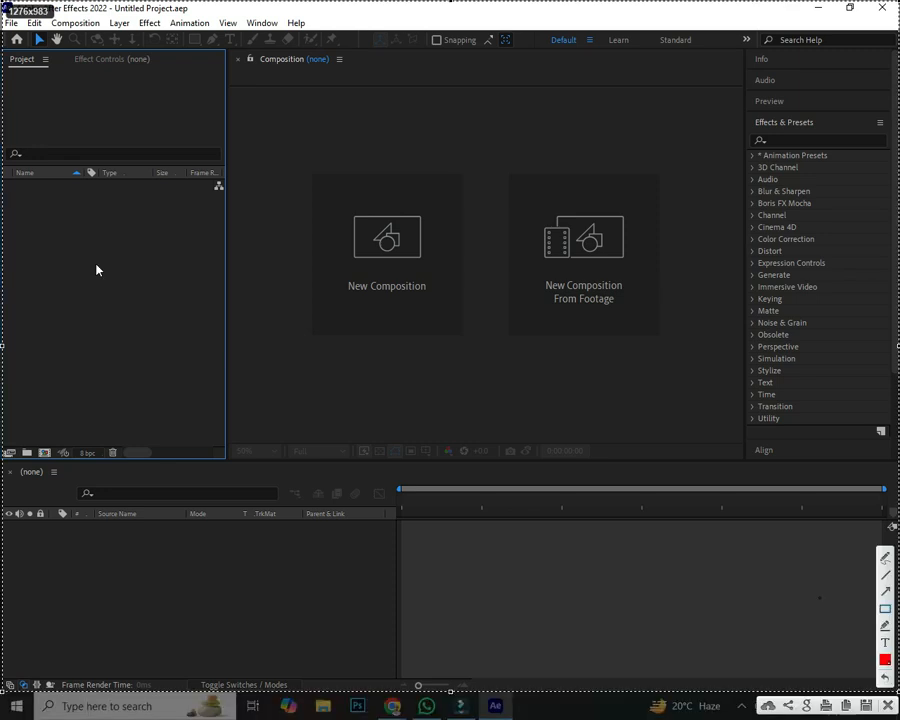
{"action": "mouse_move", "coordinate": [26, 197]}
{"action": "left_mouse_down"}
{"action": "mouse_move", "coordinate": [195, 402]}
{"action": "mouse_move", "coordinate": [205, 440]}
{"action": "left_mouse_up"}
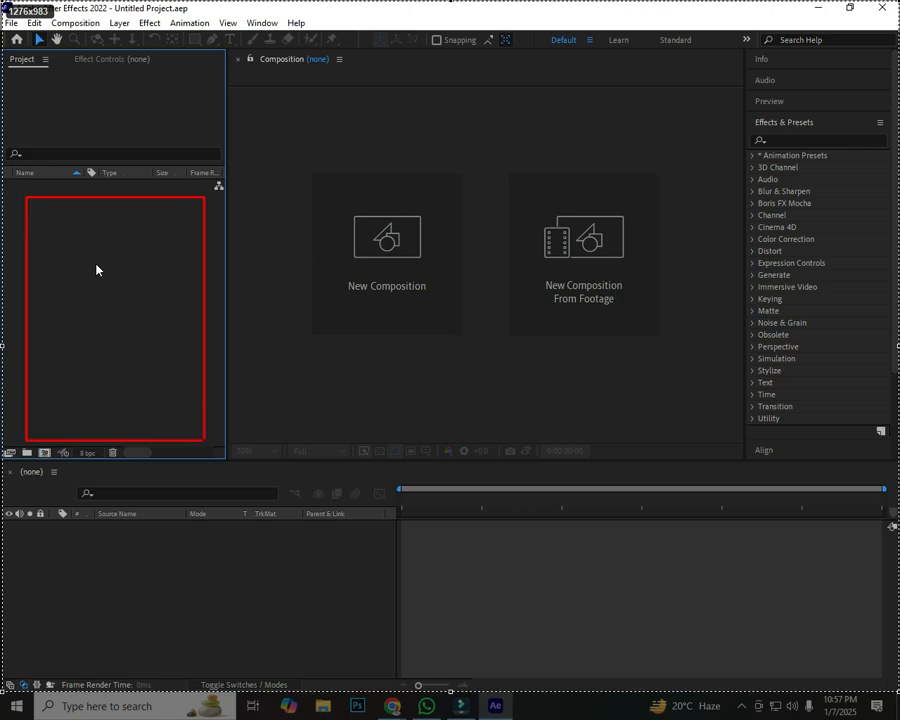
{"action": "left_click_drag", "start_coordinate": [44, 207], "coordinate": [180, 398]}
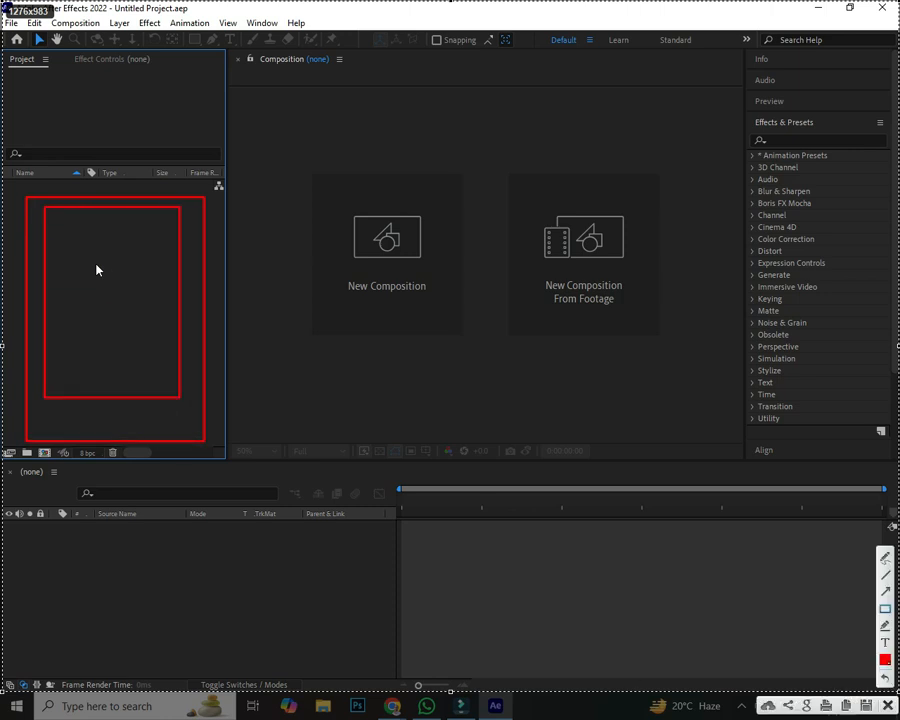
{"action": "key", "text": "Escape"}
{"action": "right_click", "coordinate": [50, 230]}
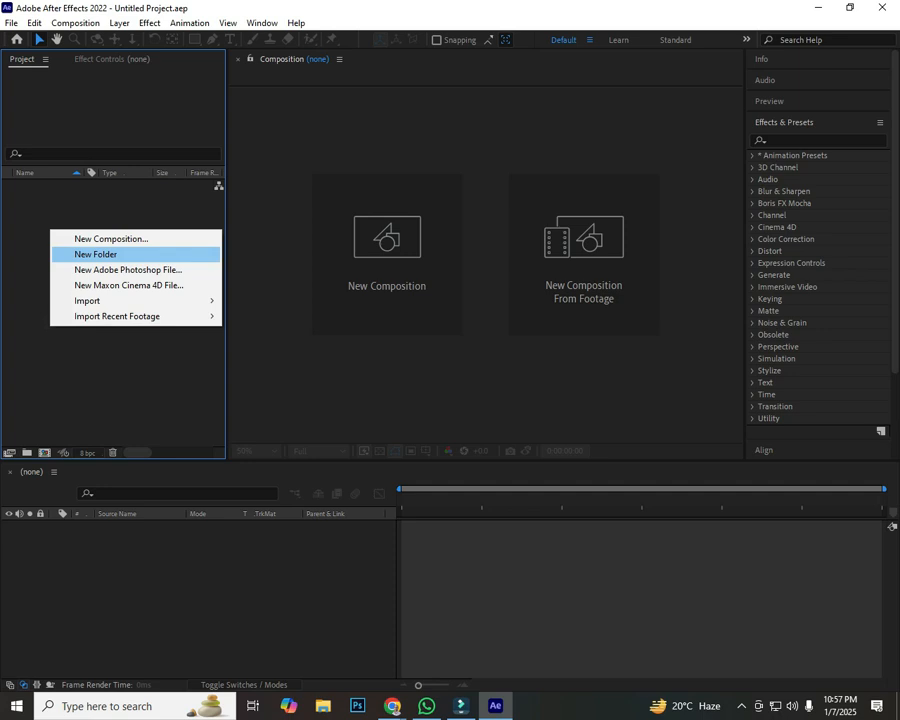
{"action": "mouse_move", "coordinate": [100, 300]}
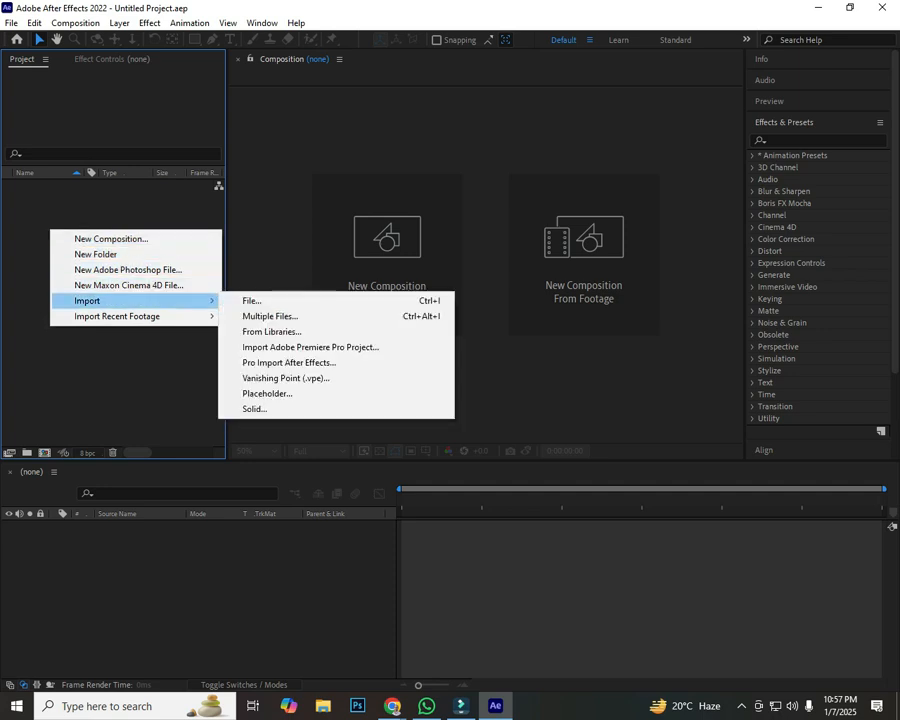
{"action": "left_click", "coordinate": [110, 380]}
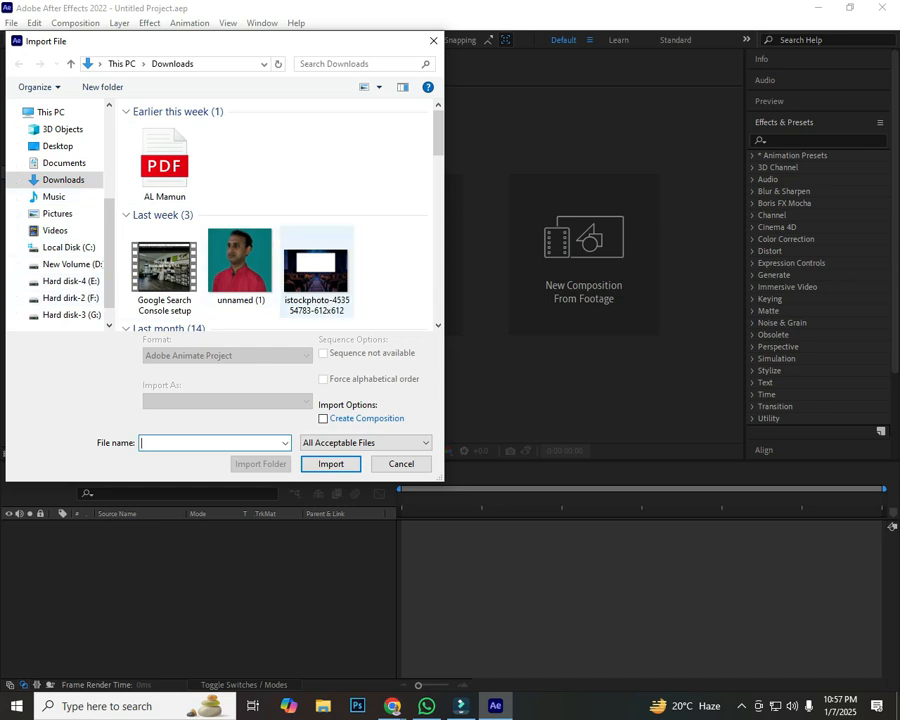
{"action": "left_click", "coordinate": [316, 272]}
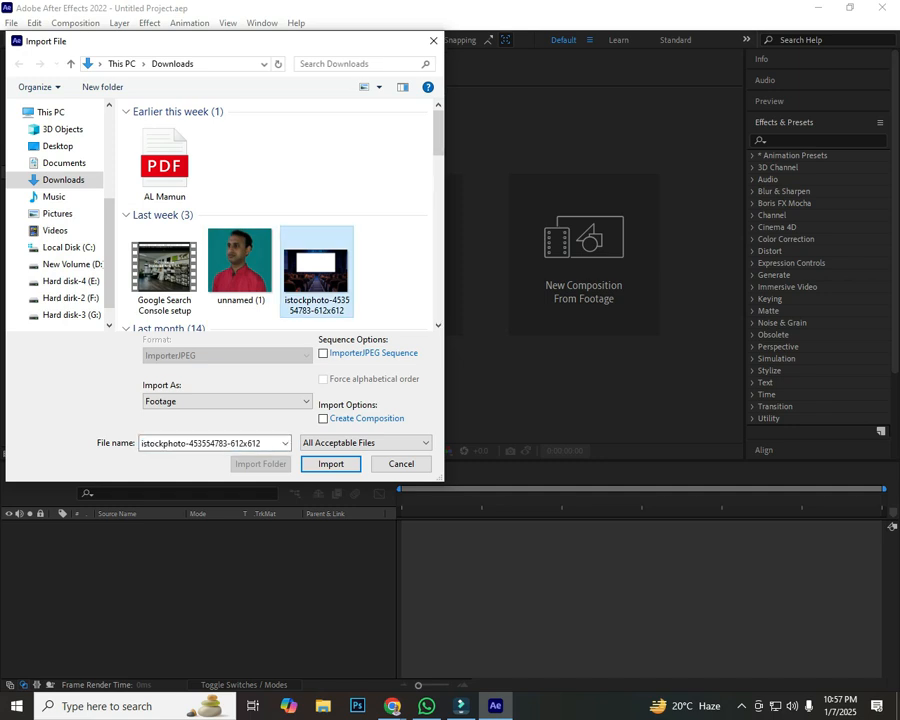
{"action": "key", "text": "Return"}
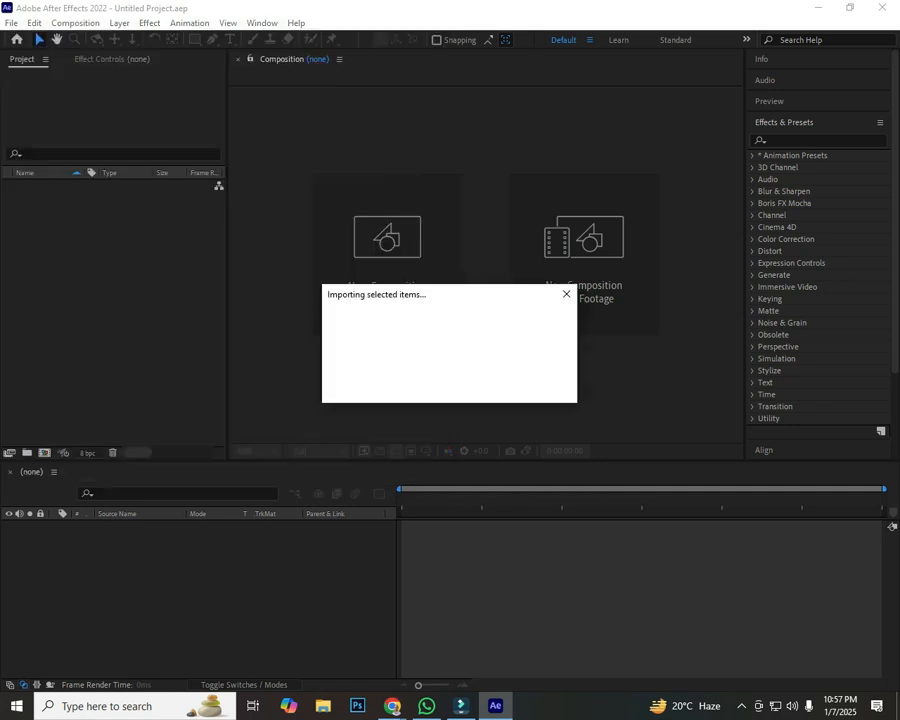
Create a composition from the imported cinema image by placing it in the empty timeline.
{"action": "left_click", "coordinate": [112, 300]}
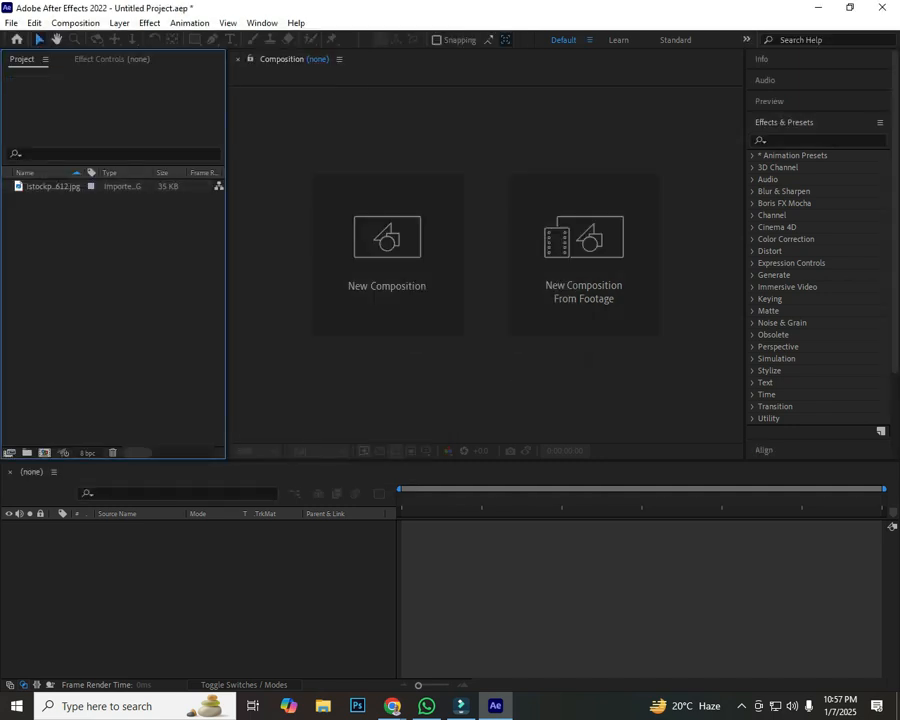
{"action": "left_click", "coordinate": [53, 187]}
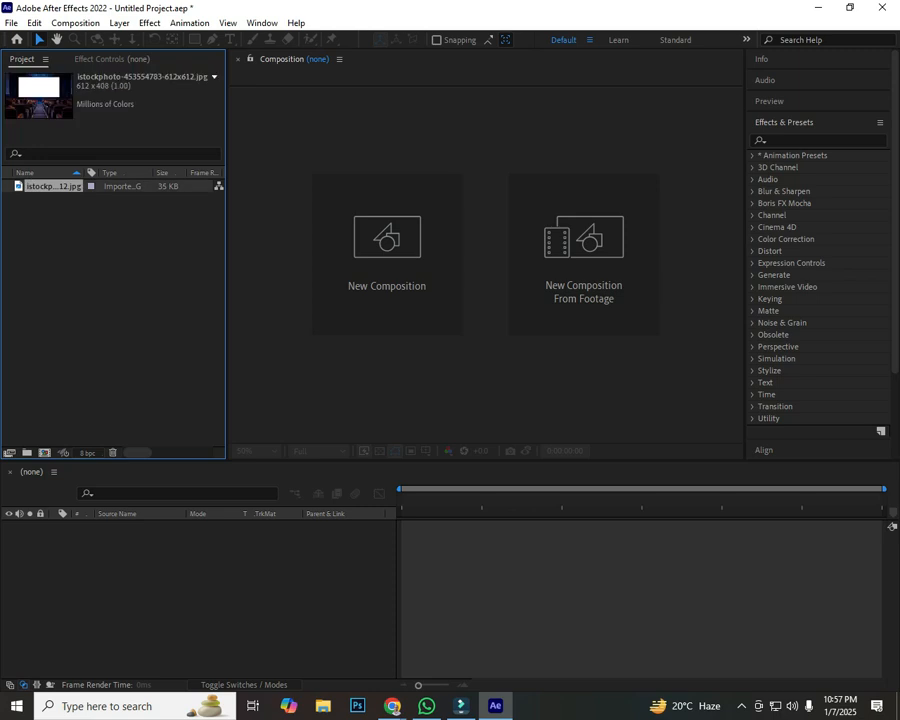
{"action": "left_click_drag", "start_coordinate": [53, 187], "coordinate": [74, 600]}
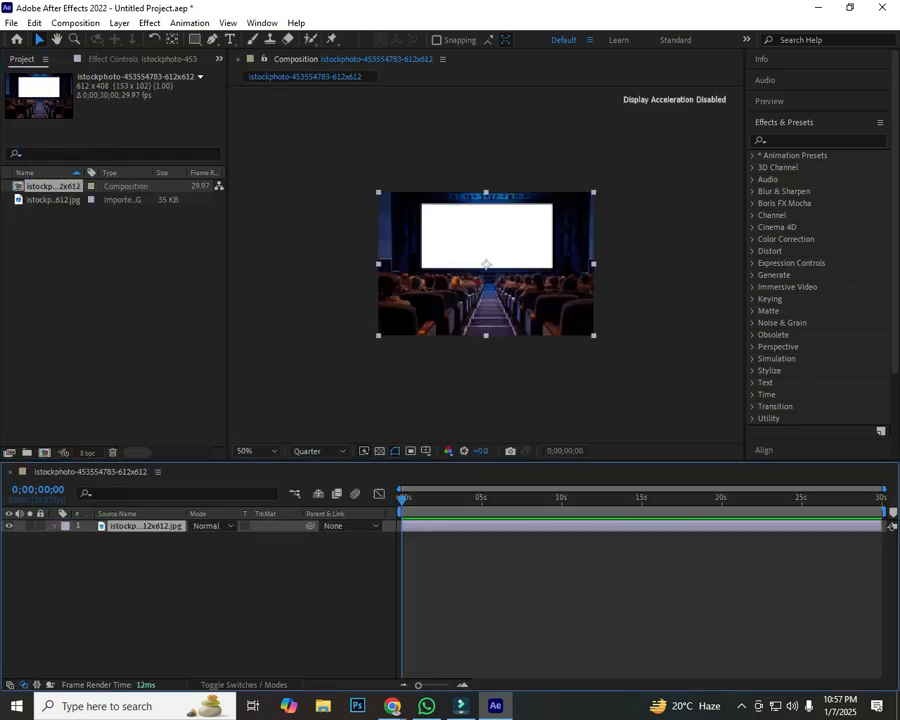
View the cinema composition at 100% magnification with its image layer selected.
{"action": "key", "text": "period"}
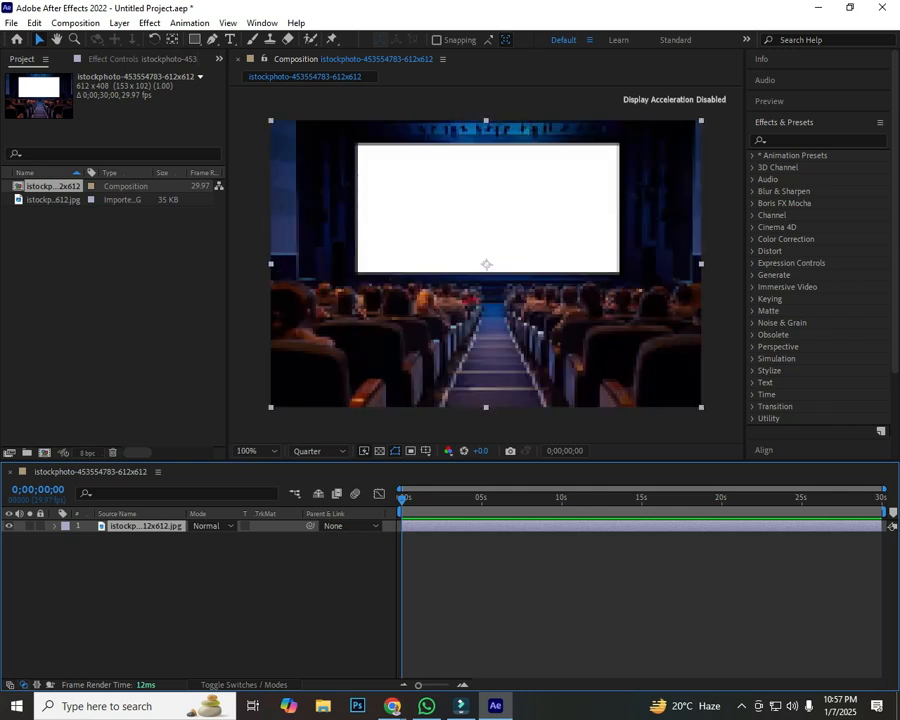
{"action": "key", "text": "period"}
{"action": "key", "text": "comma"}
{"action": "key", "text": "period"}
{"action": "key", "text": "comma"}
{"action": "key", "text": "ctrl+shift+a"}
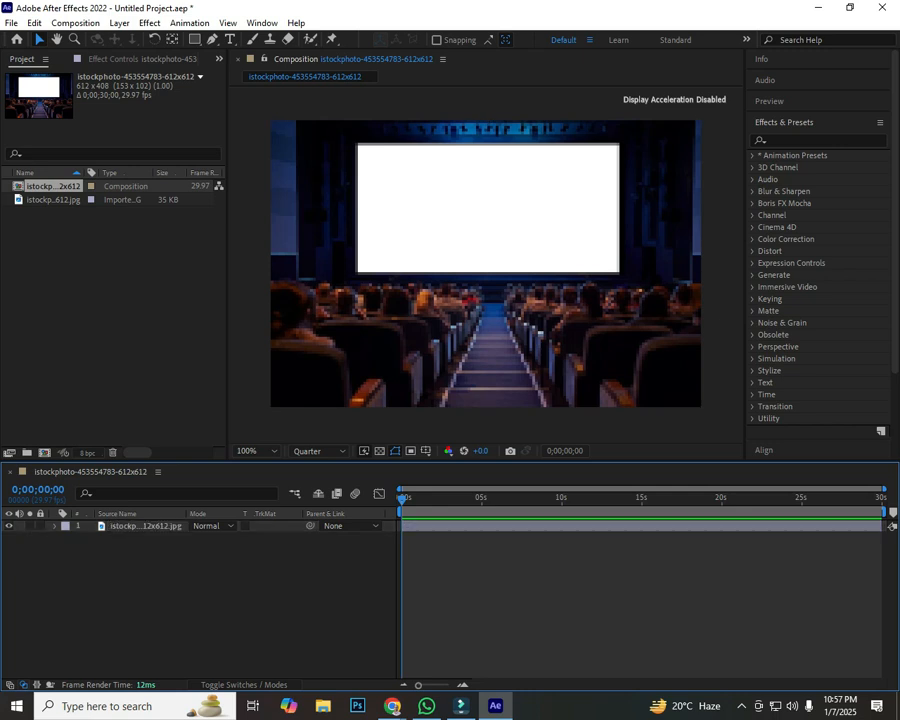
{"action": "key", "text": "ctrl+a"}
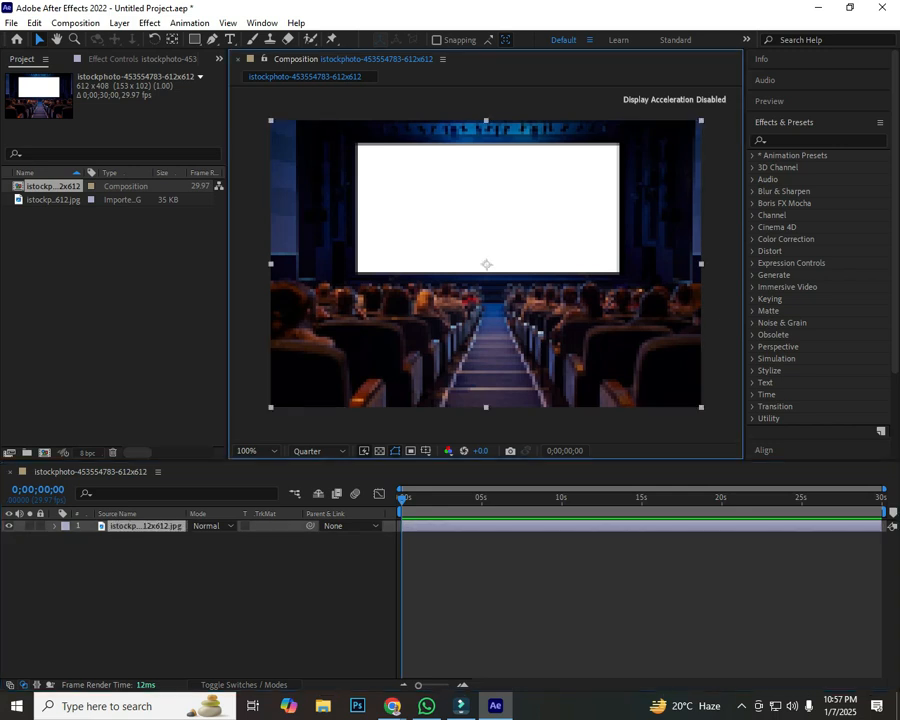
Import the portrait photo unnamed (1) from Downloads as footage.
{"action": "left_click", "coordinate": [110, 300]}
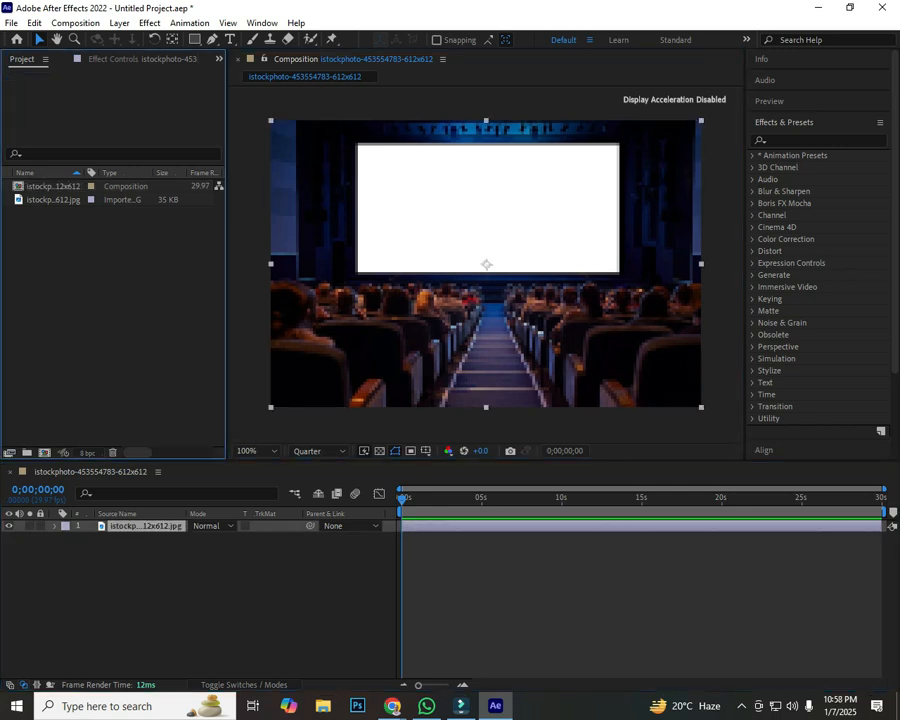
{"action": "key", "text": "ctrl+i"}
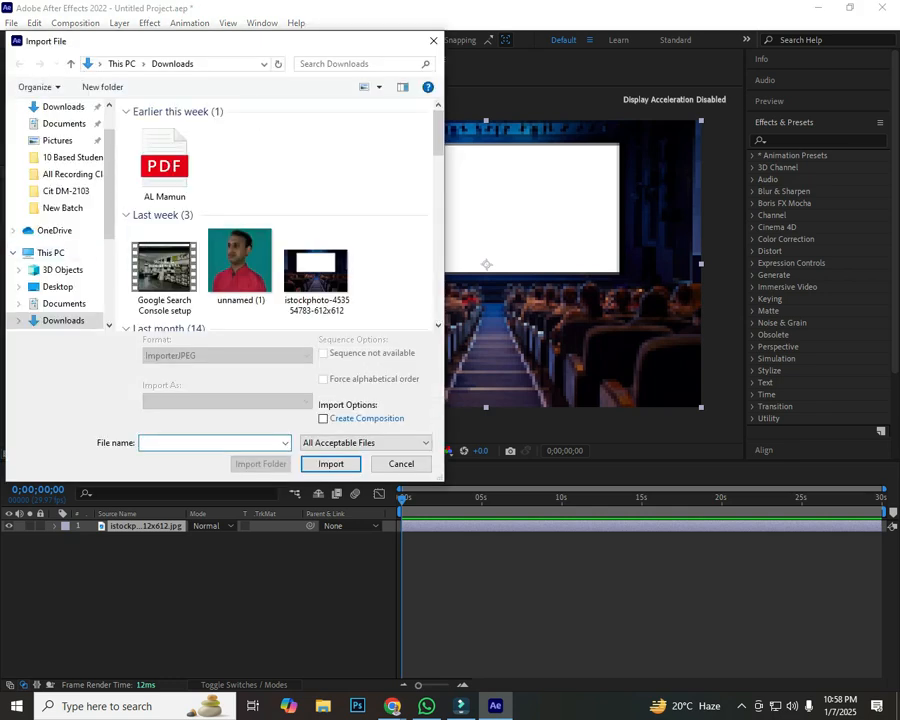
{"action": "left_click", "coordinate": [240, 262]}
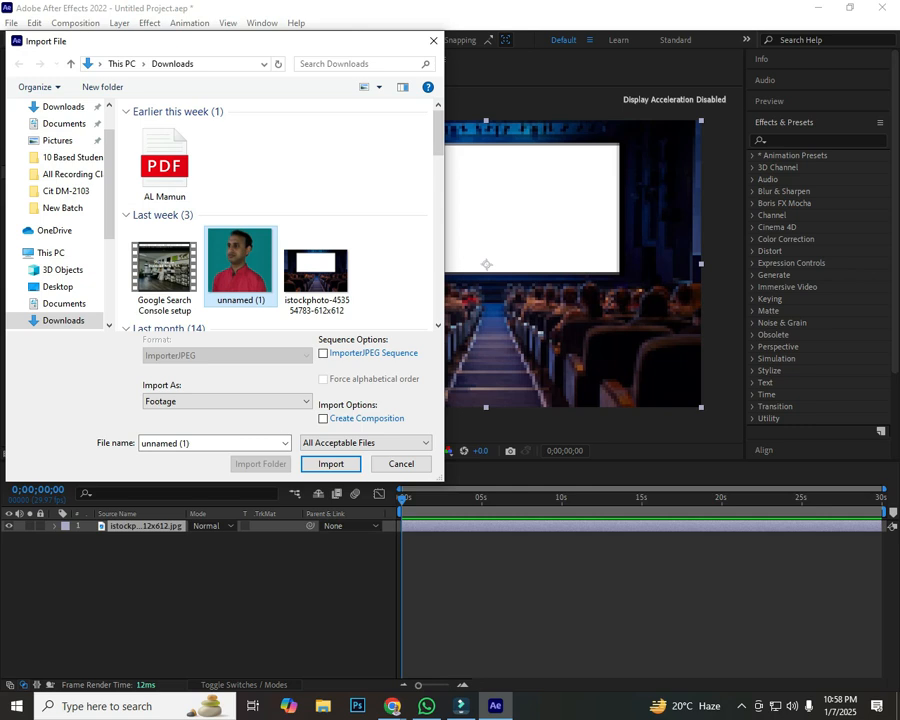
{"action": "key", "text": "Return"}
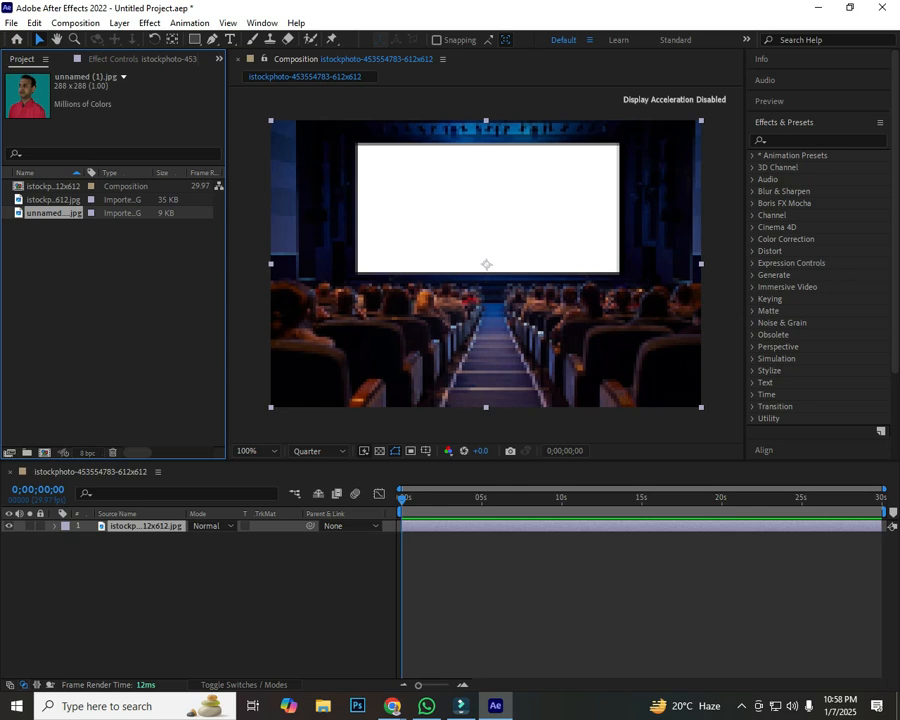
Add the portrait unnamed (1).jpg to the composition's timeline and move its layer above the cinema image.
{"action": "left_click_drag", "start_coordinate": [25, 95], "coordinate": [86, 560]}
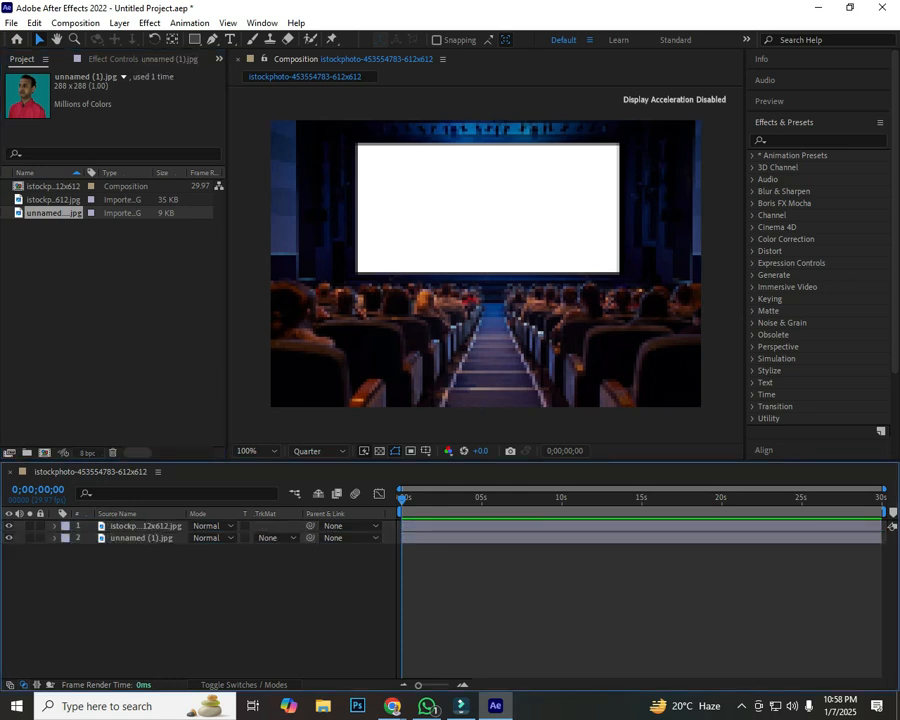
{"action": "left_click", "coordinate": [150, 538]}
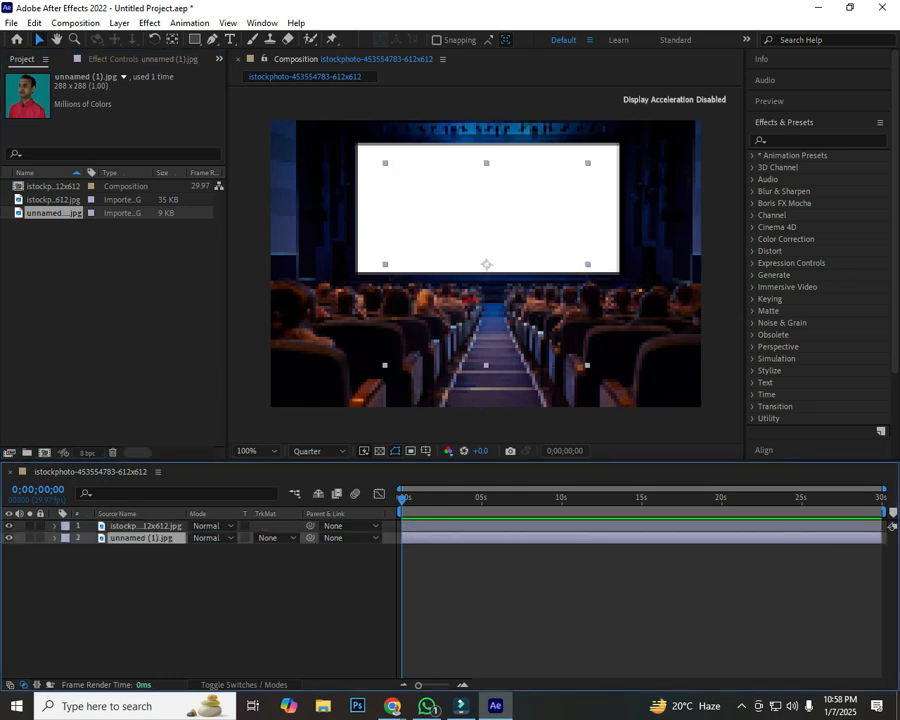
{"action": "left_click", "coordinate": [200, 610]}
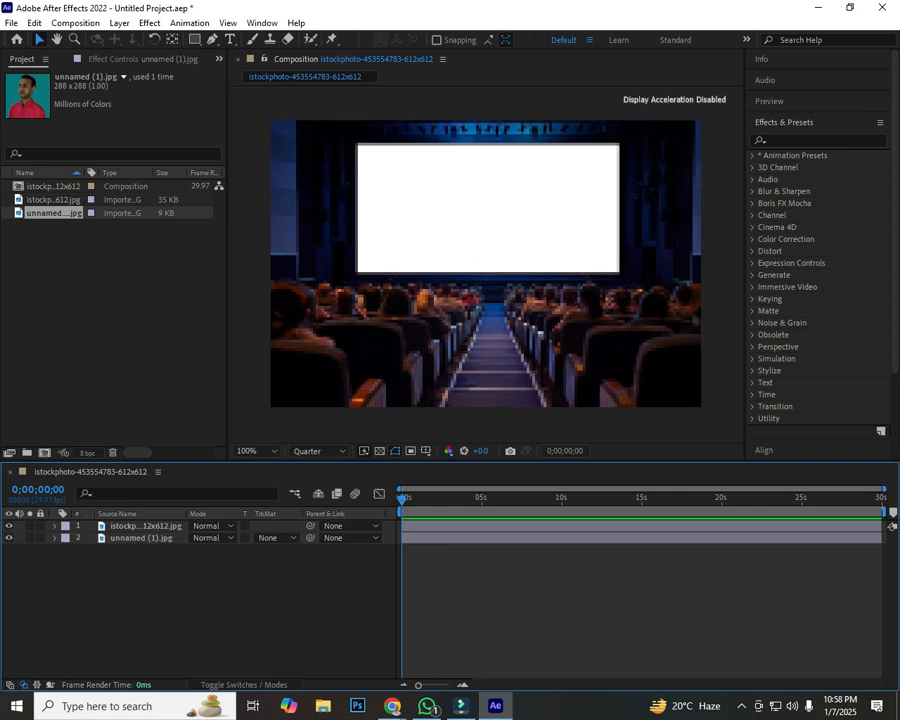
{"action": "left_click", "coordinate": [142, 538]}
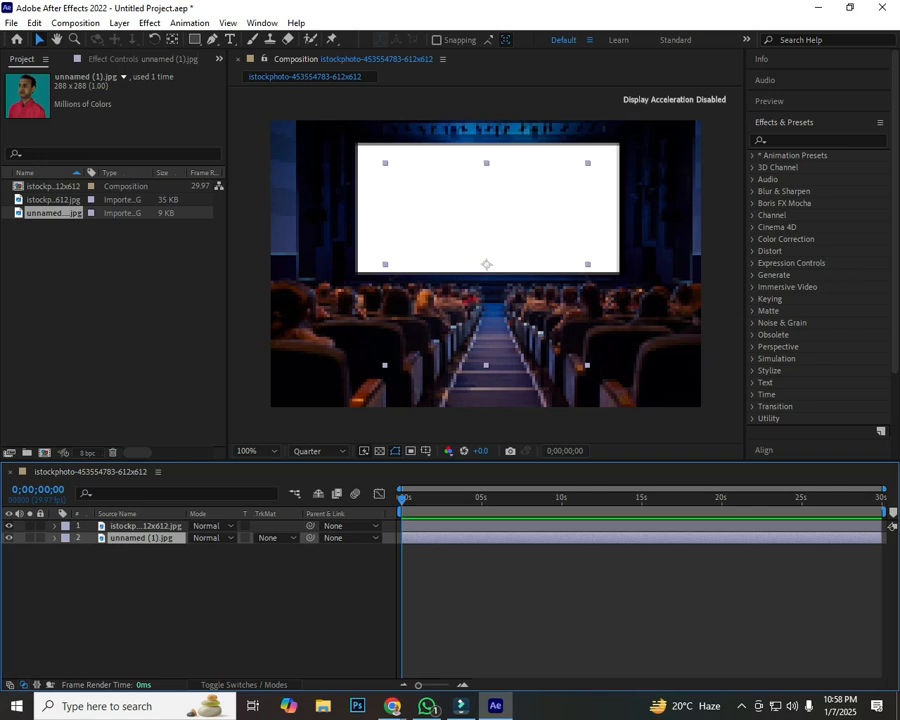
{"action": "left_click", "coordinate": [200, 605]}
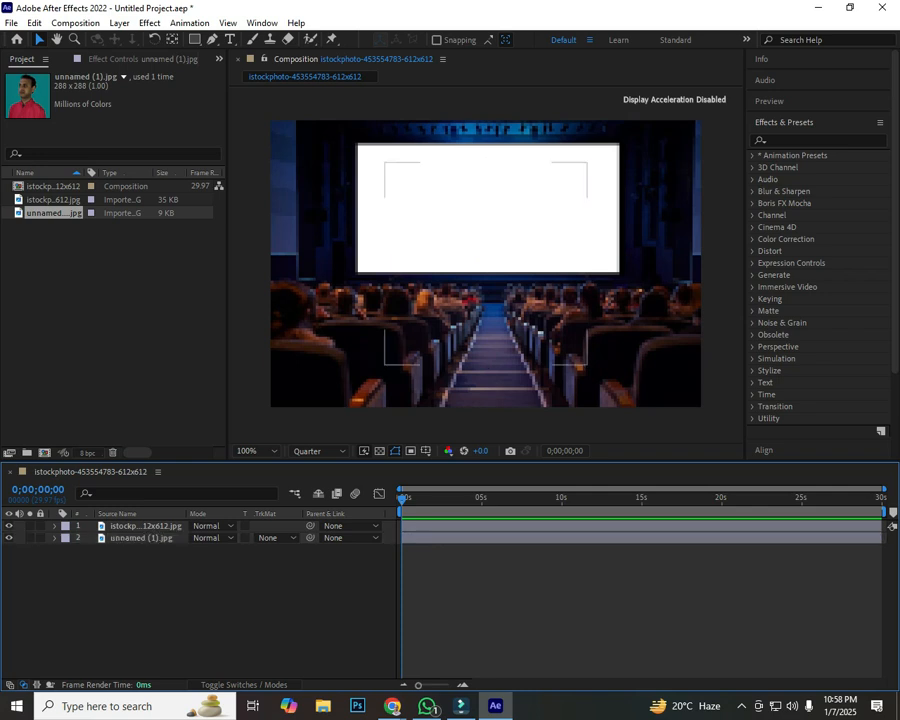
{"action": "left_click", "coordinate": [142, 538]}
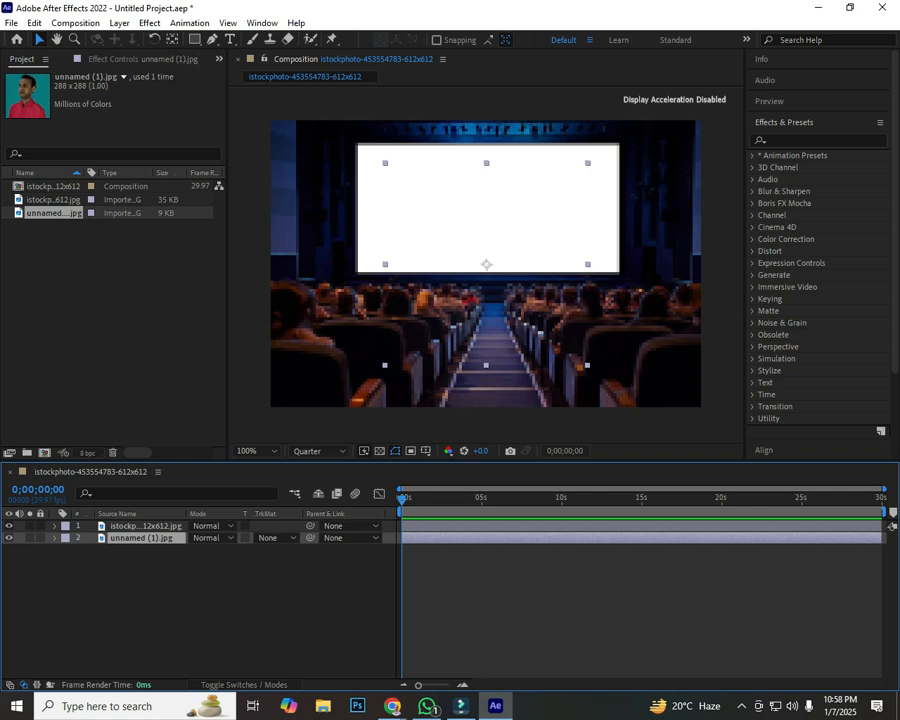
{"action": "key", "text": "ctrl+bracketright"}
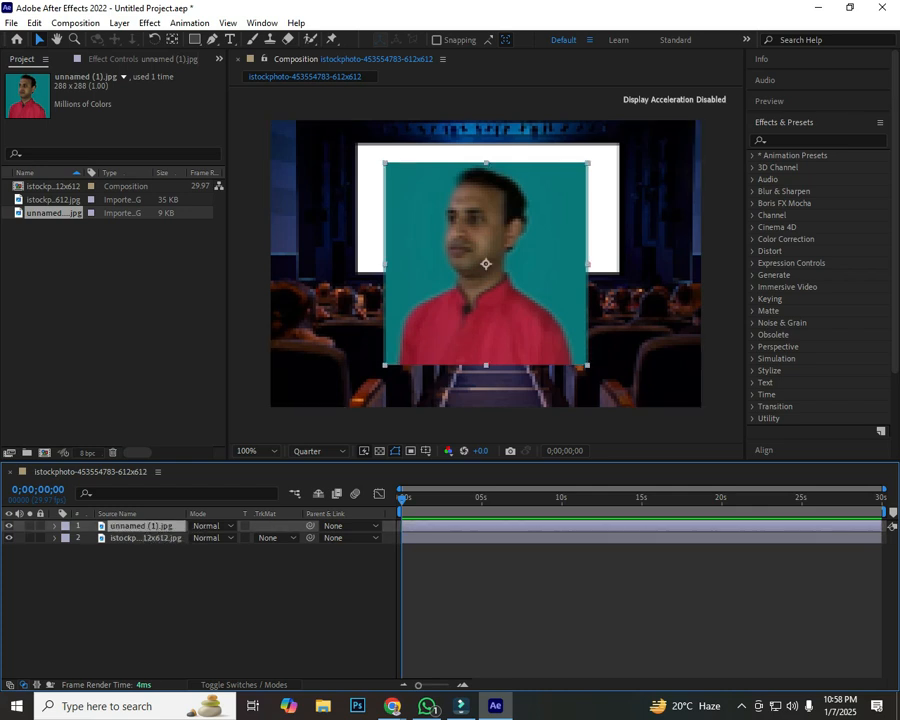
Select and deselect the portrait and cinema layers in turn to identify each one in the composition.
{"action": "key", "text": "ctrl+shift+a"}
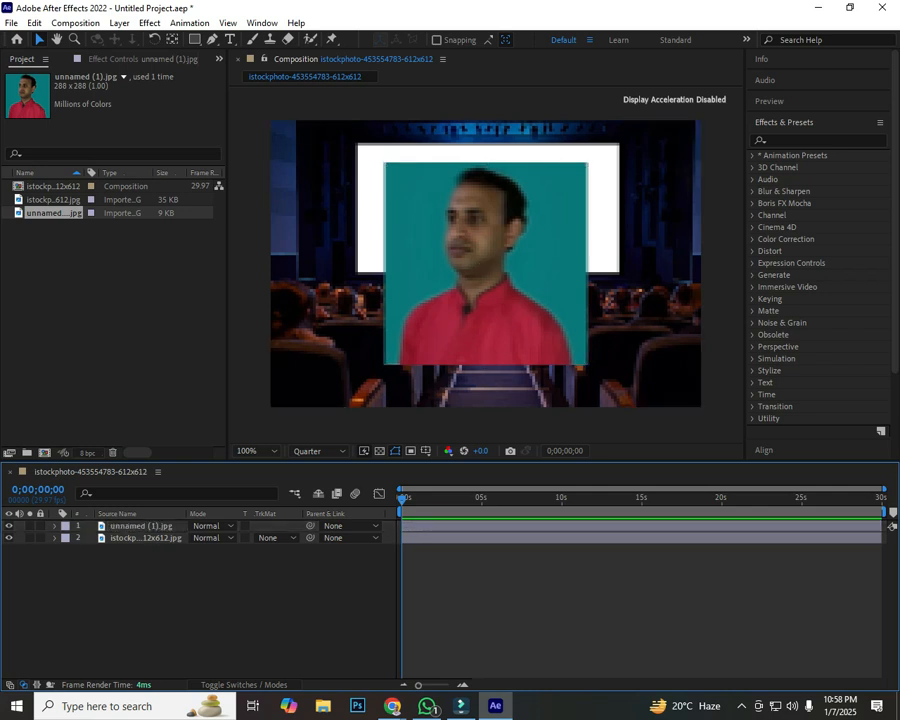
{"action": "key", "text": "ctrl+a"}
{"action": "key", "text": "ctrl+shift+a"}
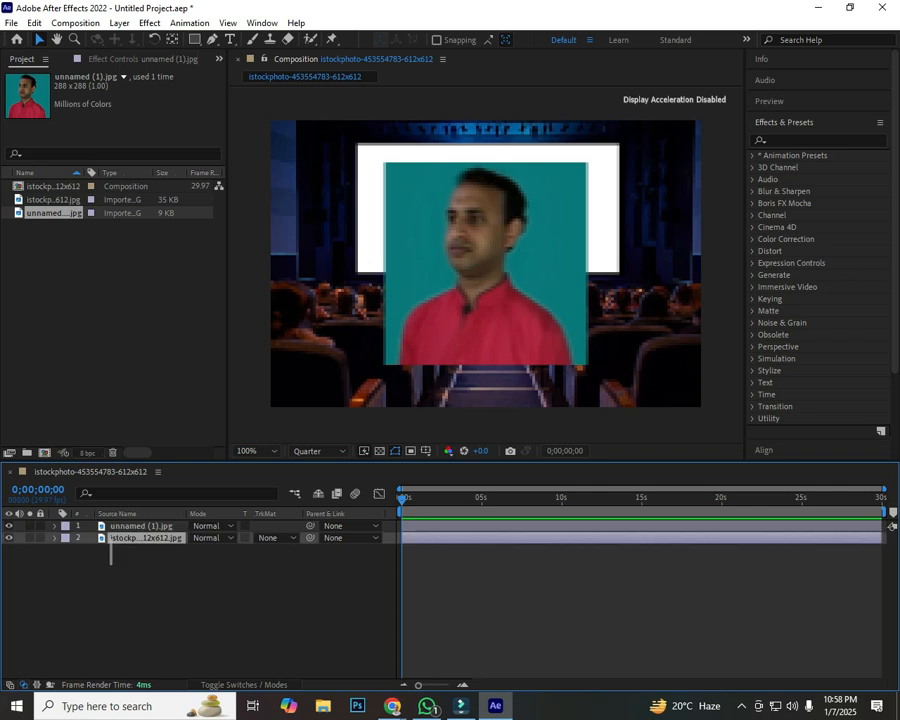
{"action": "left_click", "coordinate": [146, 538]}
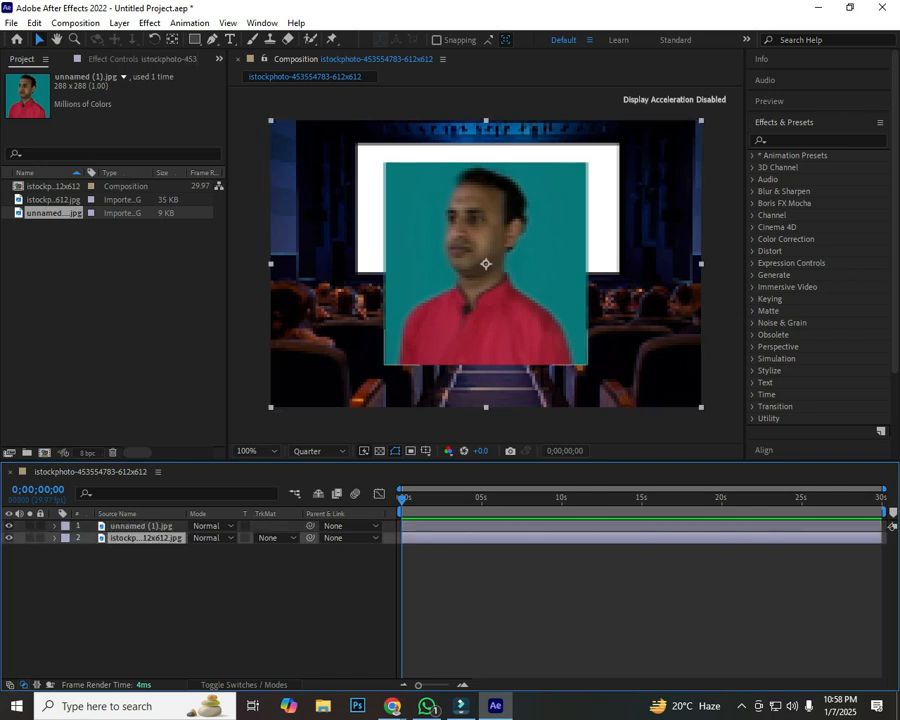
{"action": "left_click", "coordinate": [141, 526]}
{"action": "key", "text": "ctrl+shift+a"}
{"action": "left_click", "coordinate": [146, 538]}
{"action": "key", "text": "ctrl+shift+a"}
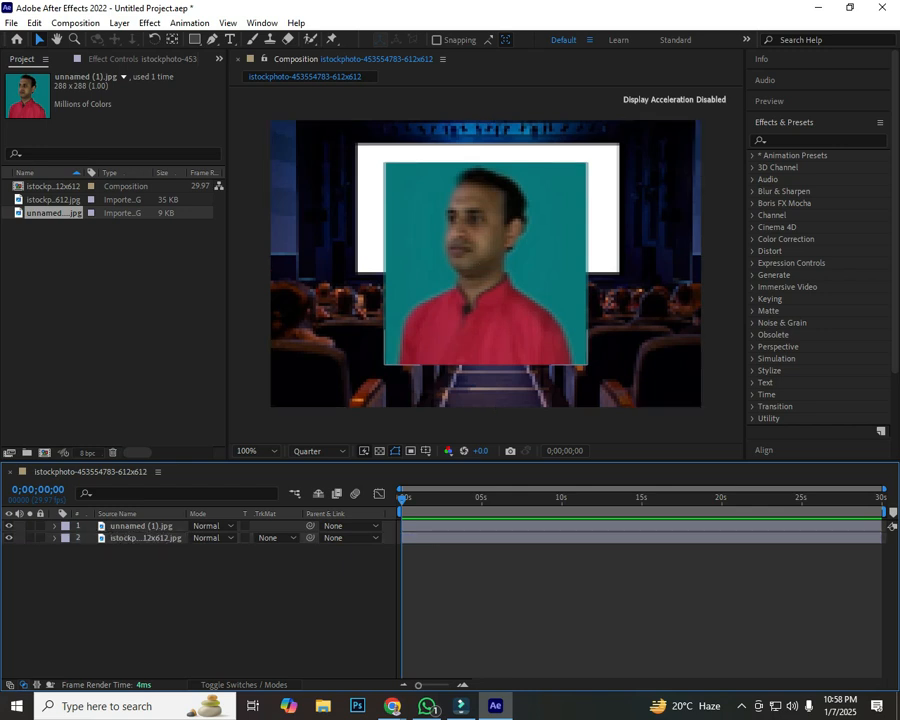
{"action": "left_click", "coordinate": [141, 526]}
{"action": "key", "text": "ctrl+shift+a"}
Move the portrait to the right over the cinema screen and nudge the cinema image slightly up and right.
{"action": "left_click", "coordinate": [141, 526]}
{"action": "left_click_drag", "start_coordinate": [484, 263], "coordinate": [532, 267]}
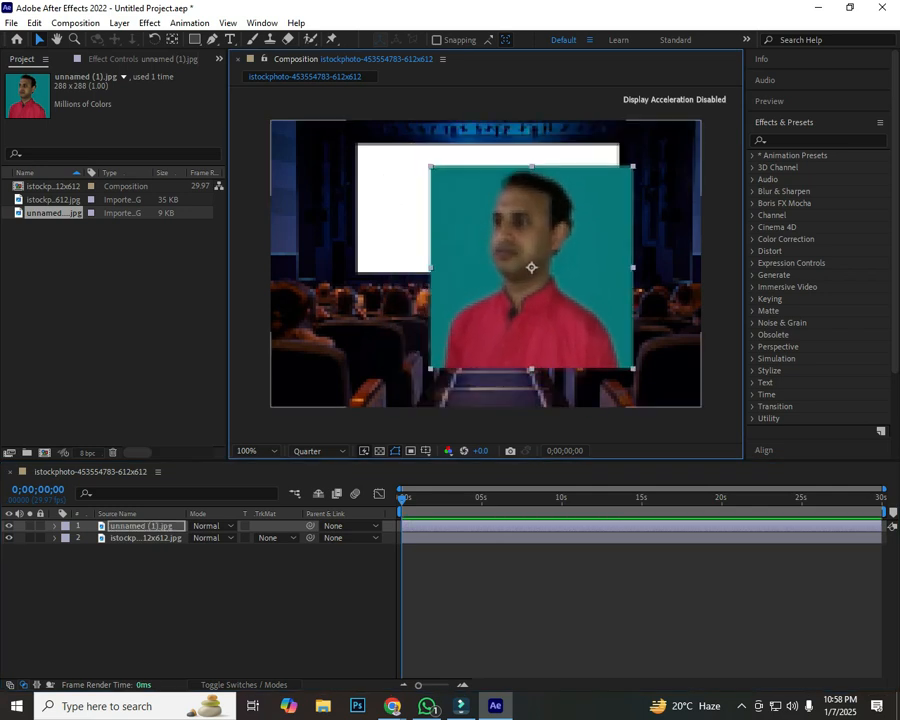
{"action": "left_click", "coordinate": [145, 537]}
{"action": "mouse_move", "coordinate": [480, 262]}
{"action": "left_mouse_down"}
{"action": "mouse_move", "coordinate": [480, 320]}
{"action": "mouse_move", "coordinate": [488, 256]}
{"action": "mouse_move", "coordinate": [490, 297]}
{"action": "mouse_move", "coordinate": [486, 263]}
{"action": "left_mouse_up"}
Shrink the portrait to about 82% and move it toward the lower right of the cinema image, to position 449, 251.
{"action": "left_click", "coordinate": [486, 263]}
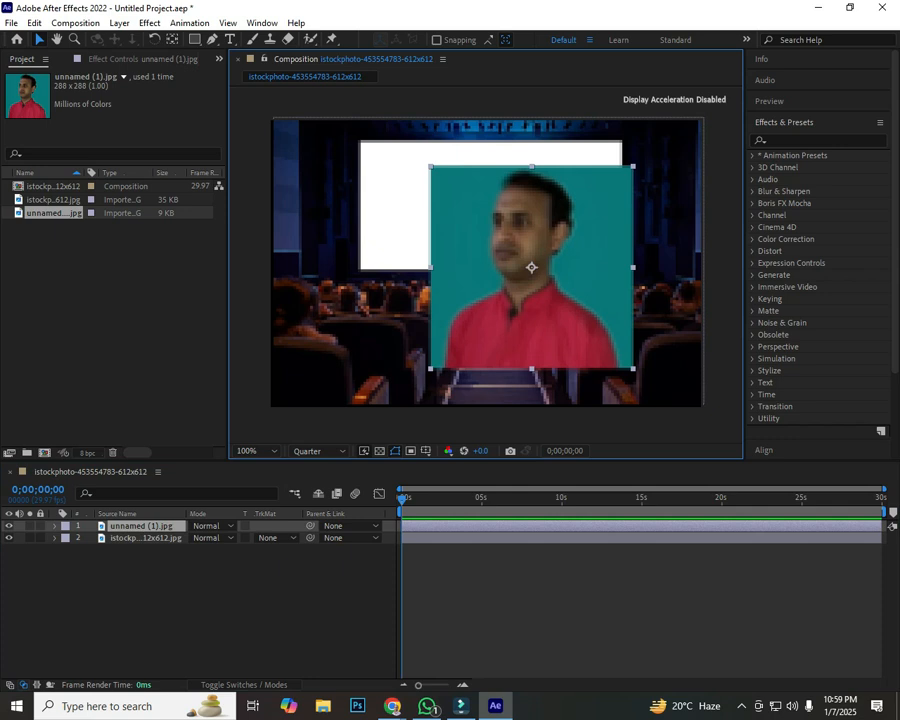
{"action": "left_click_drag", "start_coordinate": [431, 167], "coordinate": [449, 185]}
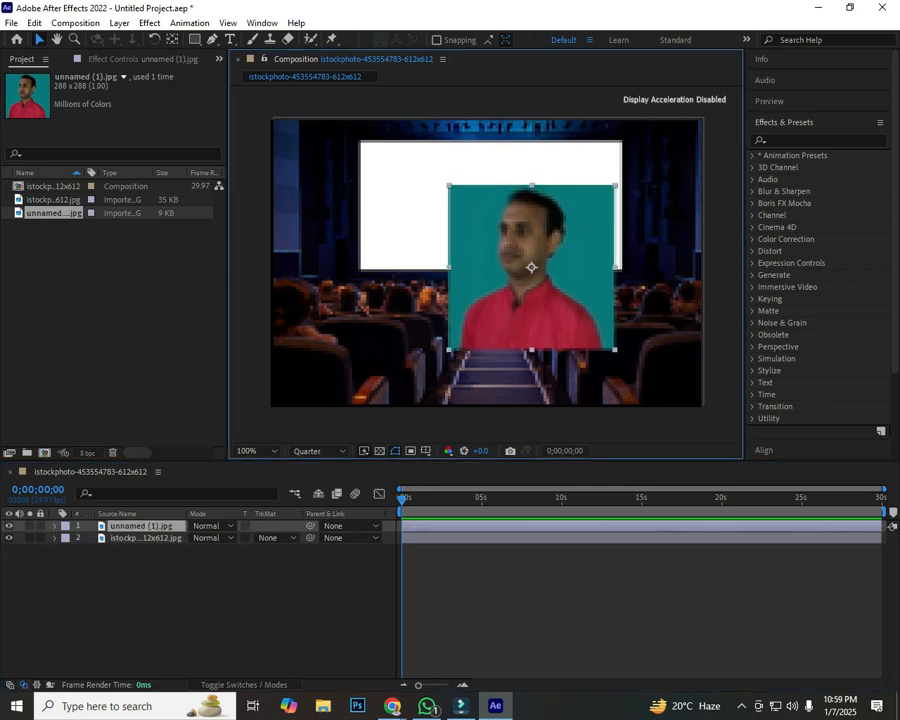
{"action": "key", "text": "ctrl+shift+a"}
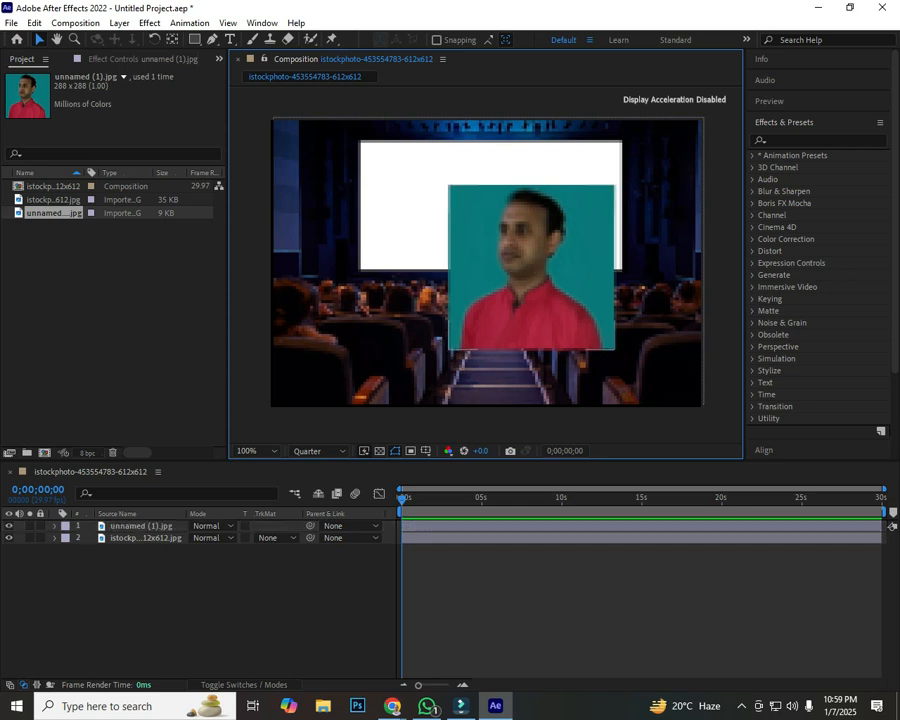
{"action": "left_click", "coordinate": [531, 280]}
{"action": "key", "text": "ctrl+shift+a"}
{"action": "left_click", "coordinate": [531, 280]}
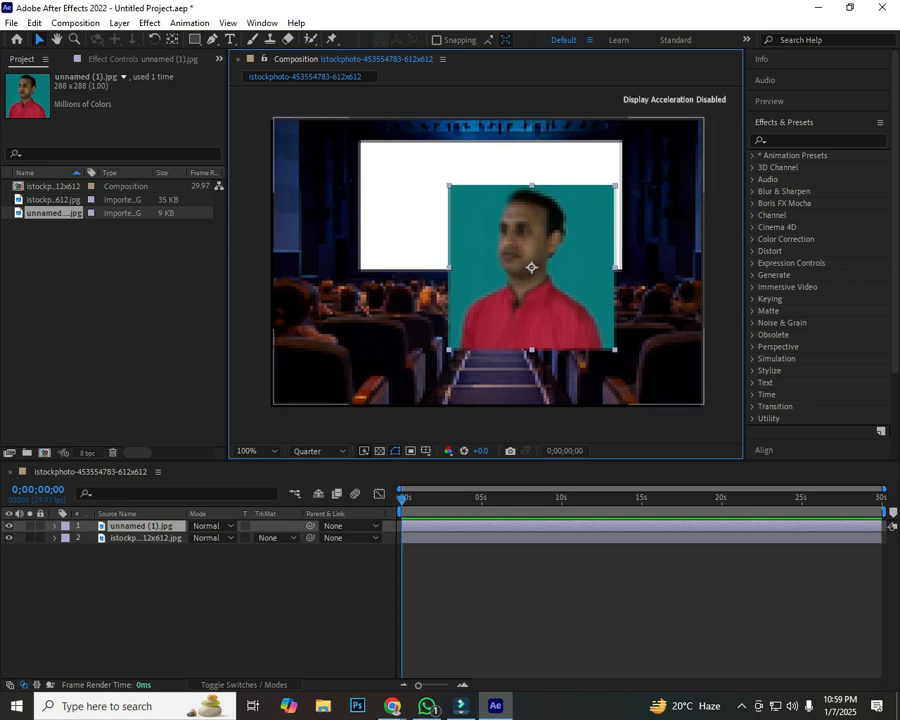
{"action": "left_click_drag", "start_coordinate": [531, 280], "coordinate": [587, 310]}
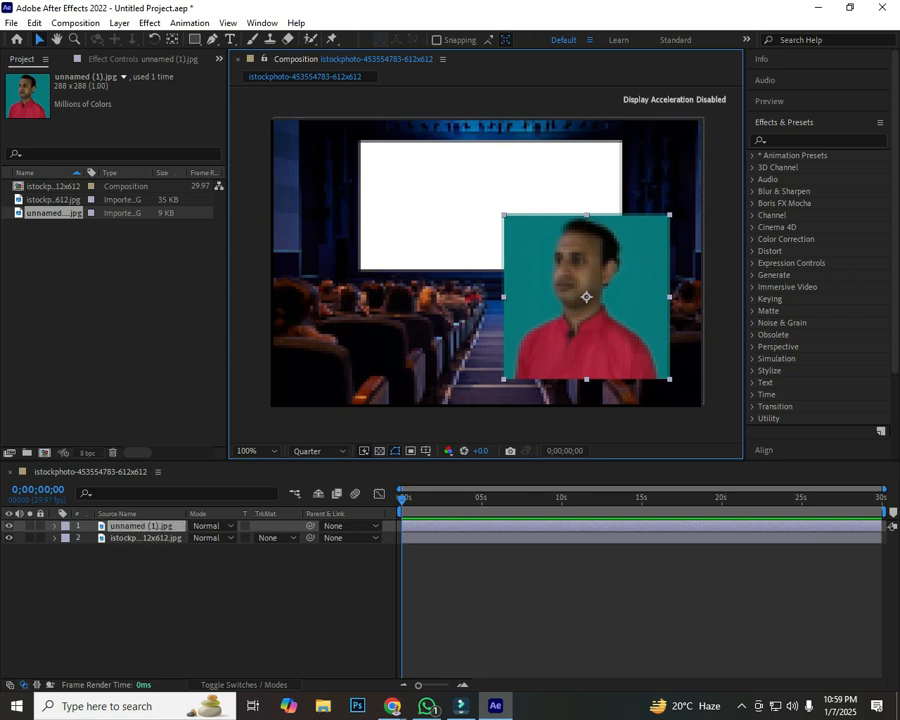
Mark the portrait layer's row with red boxes and arrows on a screen capture and discard the capture.
{"action": "key", "text": "Print"}
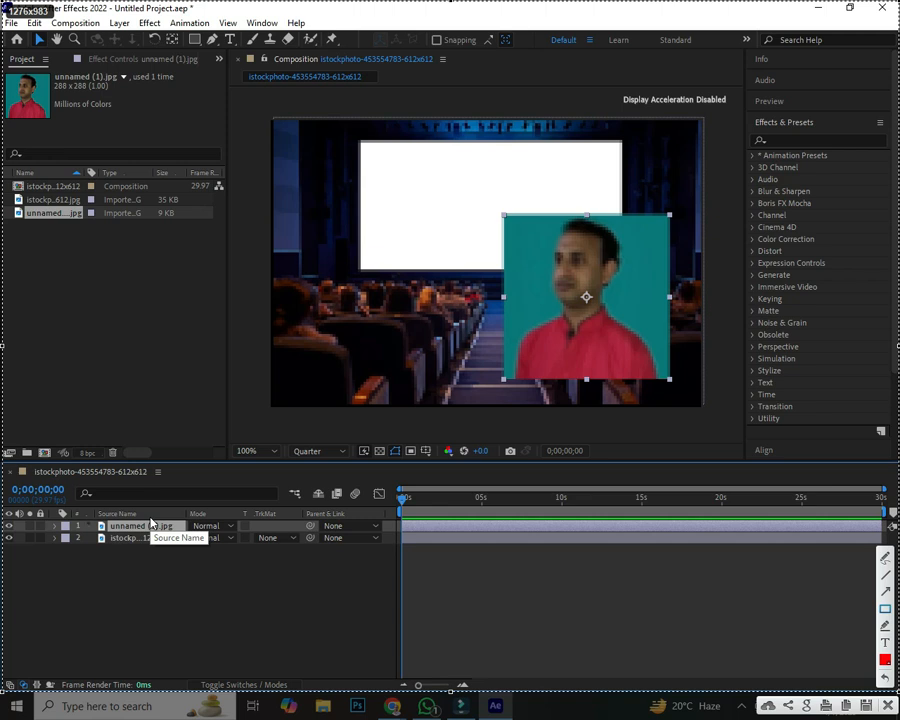
{"action": "mouse_move", "coordinate": [70, 518]}
{"action": "left_mouse_down"}
{"action": "mouse_move", "coordinate": [100, 530]}
{"action": "mouse_move", "coordinate": [240, 533]}
{"action": "left_mouse_up"}
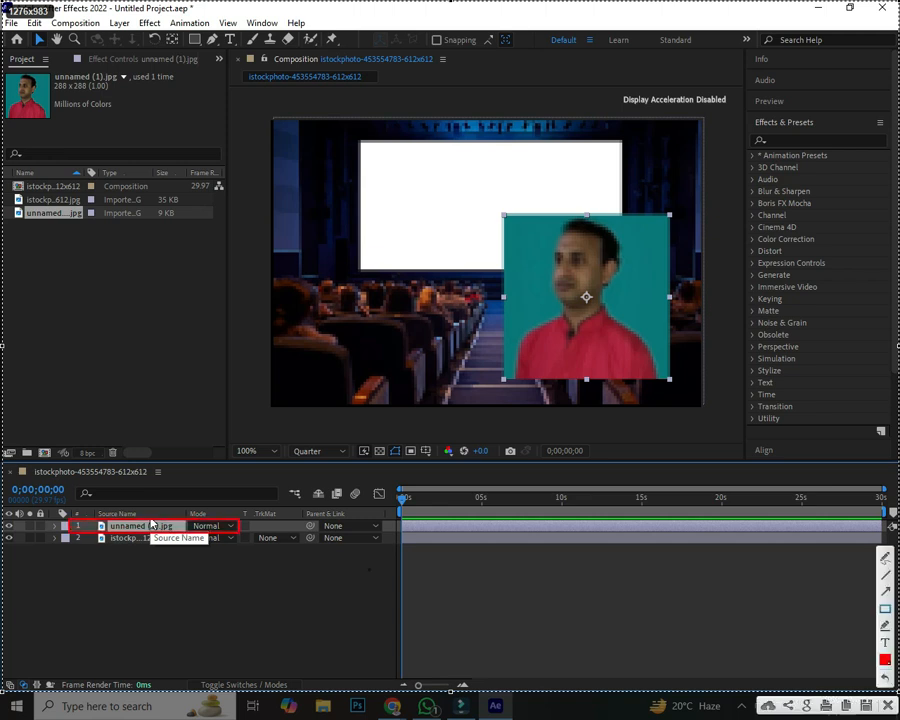
{"action": "mouse_move", "coordinate": [67, 349]}
{"action": "left_mouse_down"}
{"action": "mouse_move", "coordinate": [86, 426]}
{"action": "mouse_move", "coordinate": [87, 483]}
{"action": "left_mouse_up"}
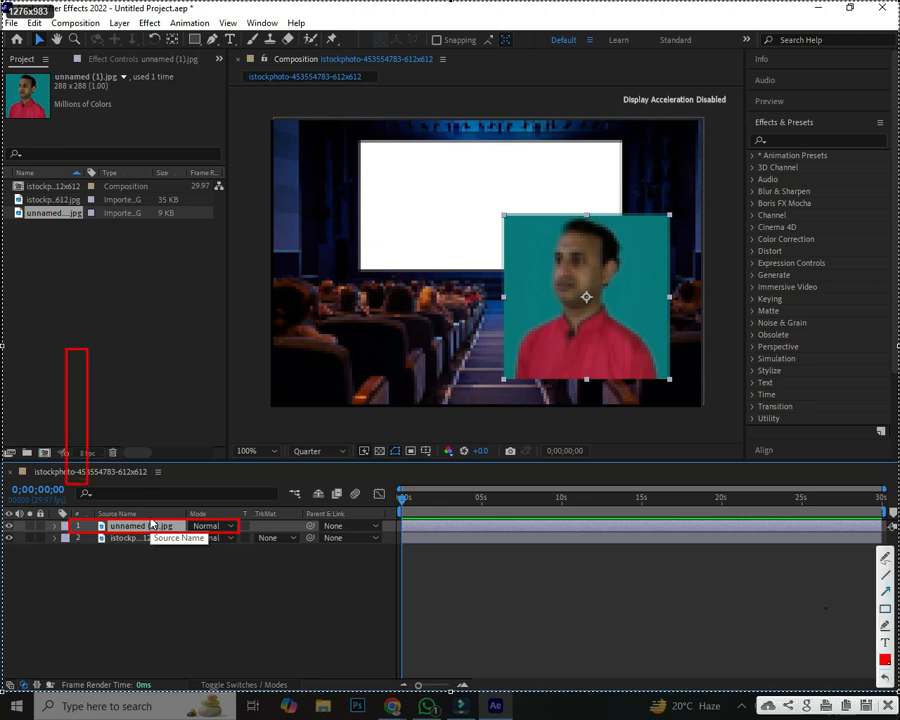
{"action": "left_click_drag", "start_coordinate": [130, 222], "coordinate": [55, 510]}
{"action": "left_click_drag", "start_coordinate": [20, 620], "coordinate": [53, 533]}
{"action": "mouse_move", "coordinate": [180, 578]}
{"action": "left_mouse_down"}
{"action": "mouse_move", "coordinate": [102, 529]}
{"action": "mouse_move", "coordinate": [62, 528]}
{"action": "left_mouse_up"}
{"action": "left_click_drag", "start_coordinate": [2, 438], "coordinate": [50, 512]}
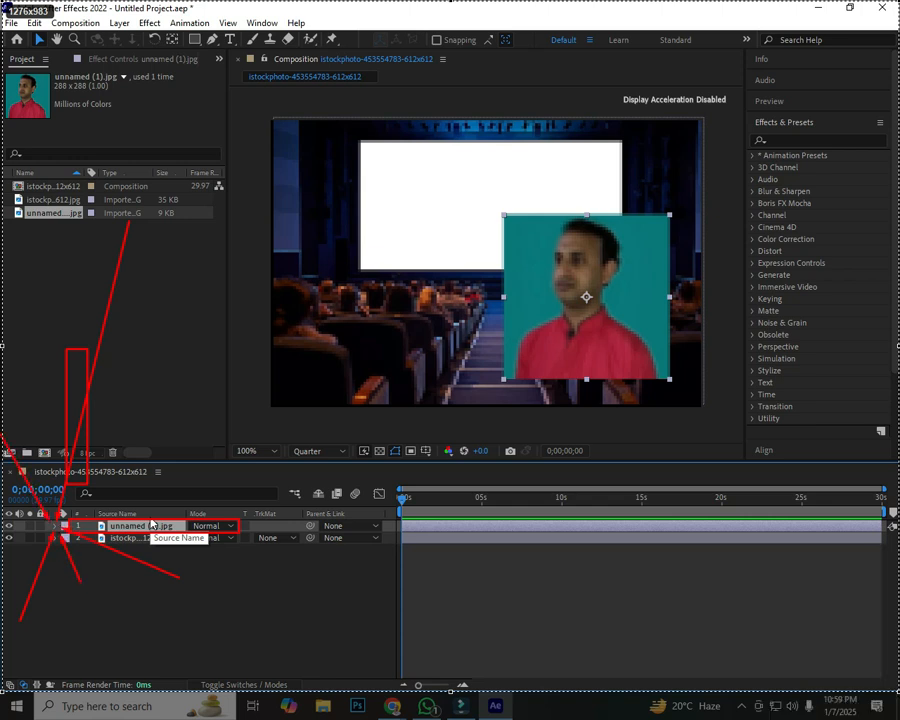
{"action": "key", "text": "Escape"}
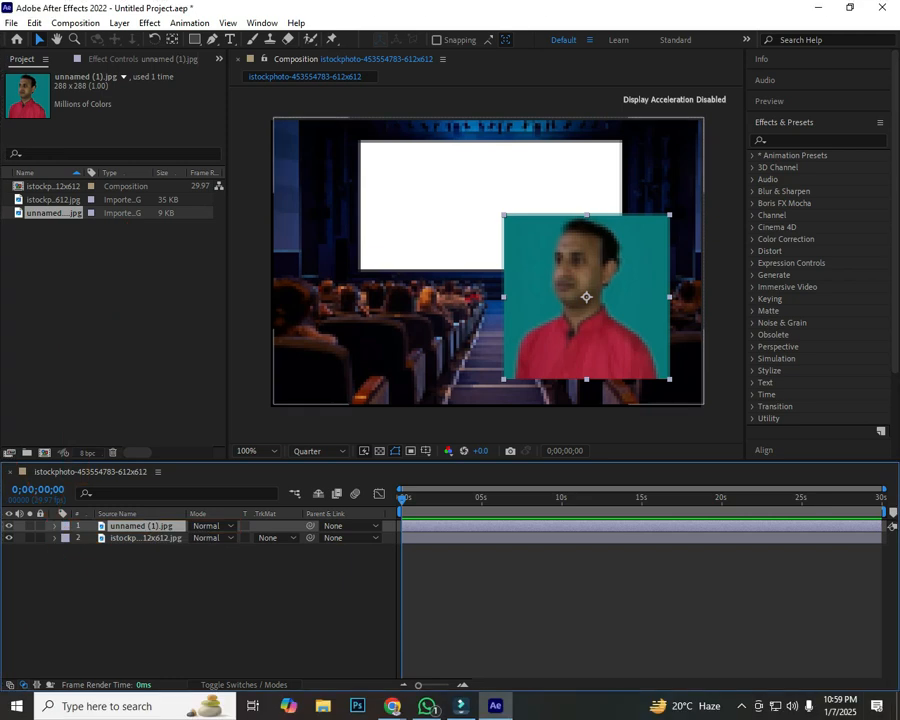
Expand the portrait layer down to its Transform properties, boxing the Transform expander in red on a screen capture.
{"action": "left_click", "coordinate": [55, 526]}
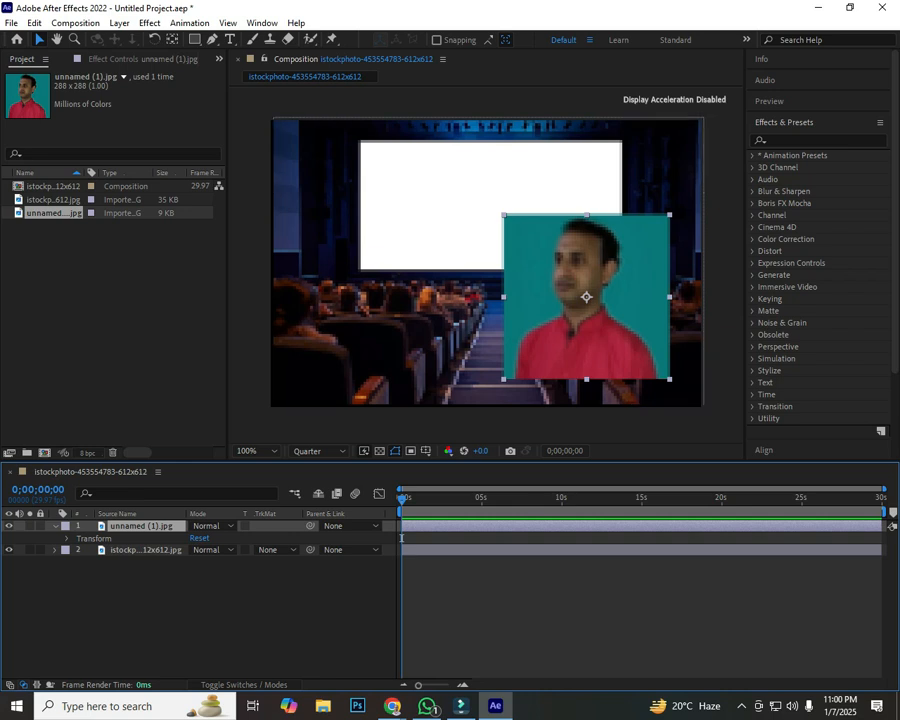
{"action": "key", "text": "Print"}
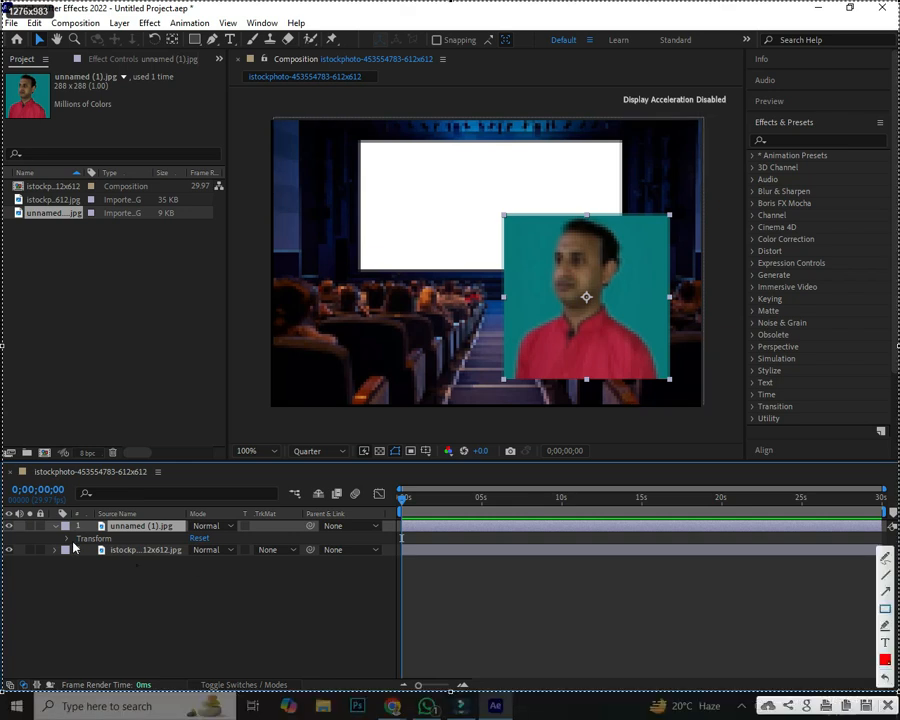
{"action": "left_click_drag", "start_coordinate": [59, 532], "coordinate": [73, 545]}
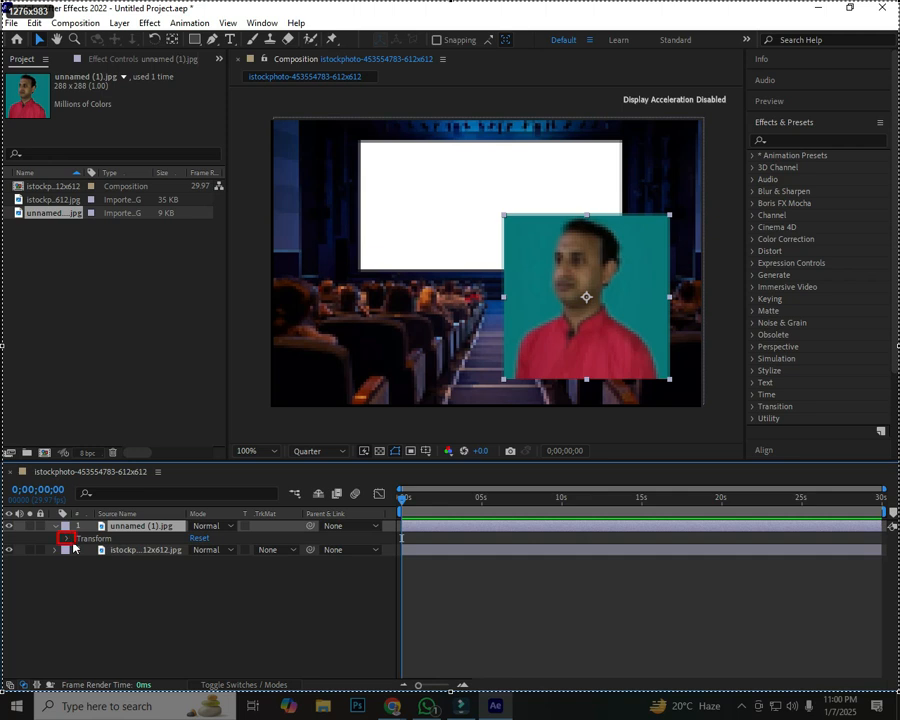
{"action": "key", "text": "ctrl+c"}
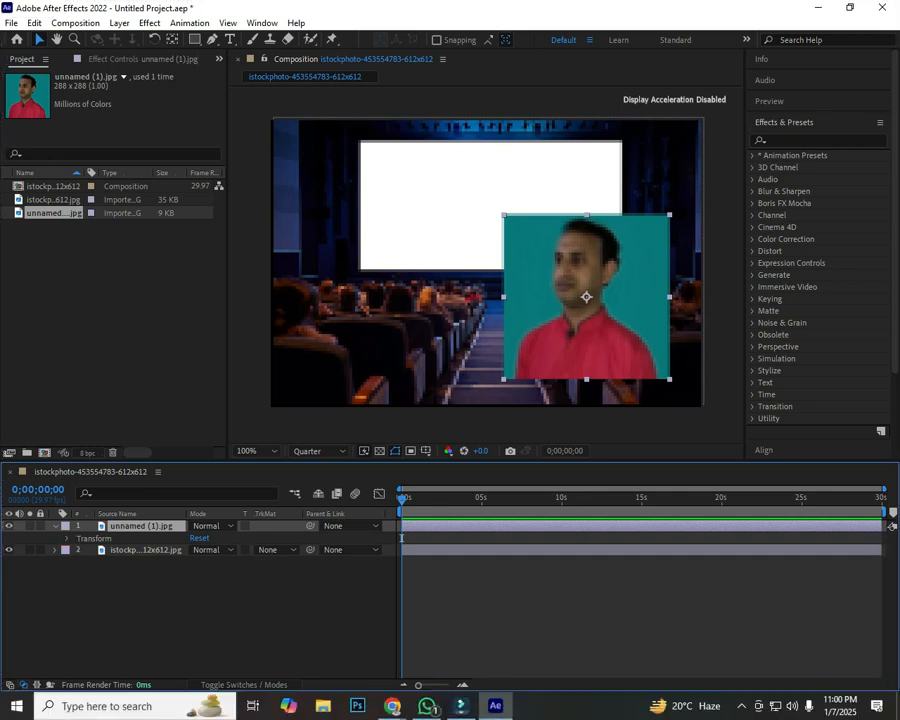
{"action": "left_click", "coordinate": [67, 539]}
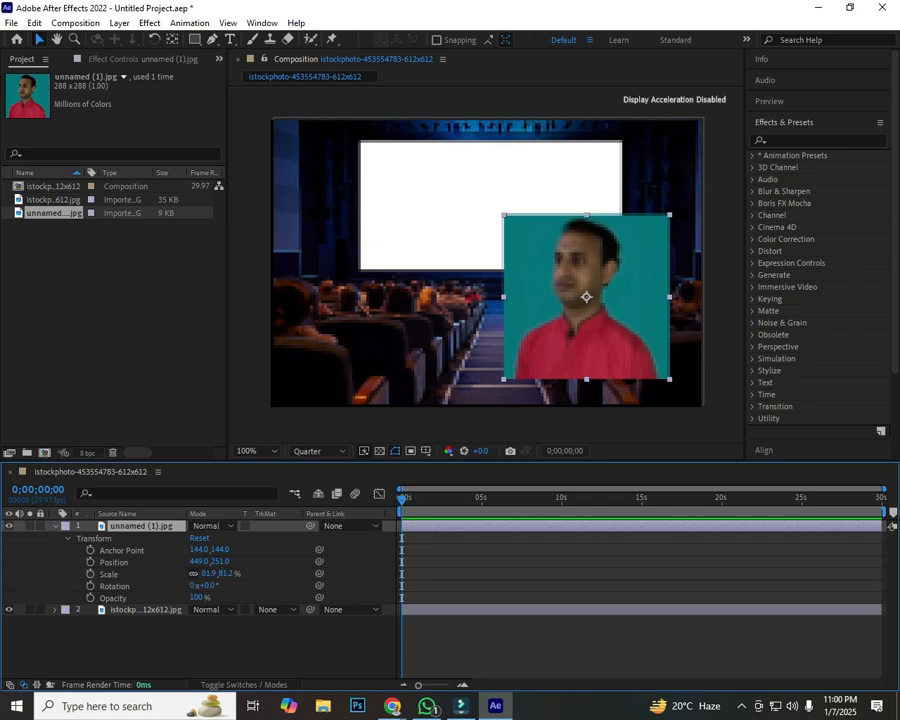
Mark the portrait layer's Scale property with a red box and arrows on a screen capture and copy the capture.
{"action": "key", "text": "Print"}
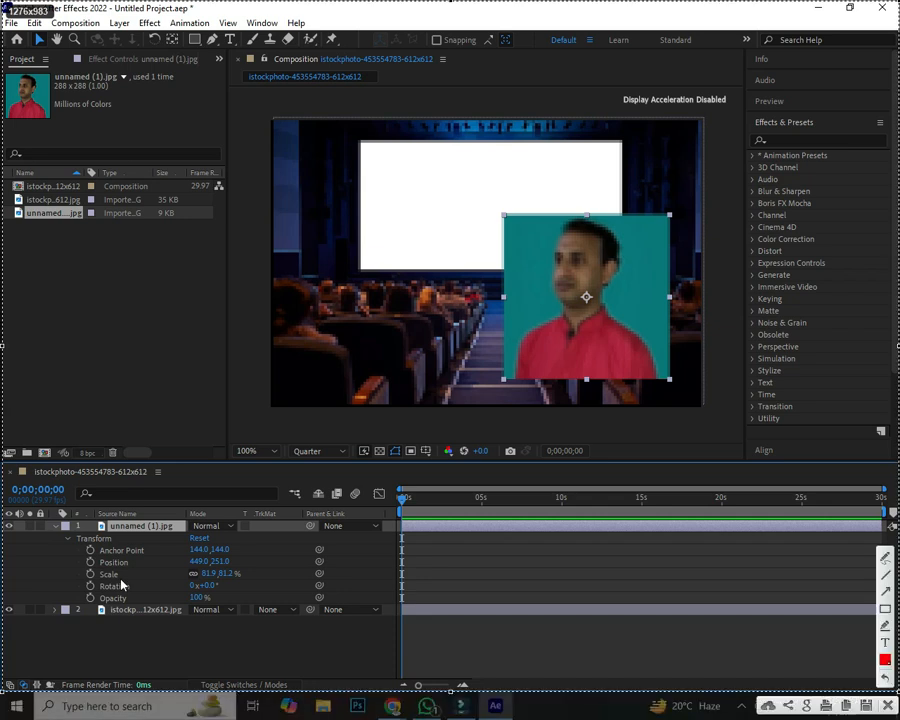
{"action": "left_click", "coordinate": [885, 609]}
{"action": "mouse_move", "coordinate": [81, 566]}
{"action": "left_mouse_down"}
{"action": "mouse_move", "coordinate": [116, 580]}
{"action": "mouse_move", "coordinate": [264, 580]}
{"action": "left_mouse_up"}
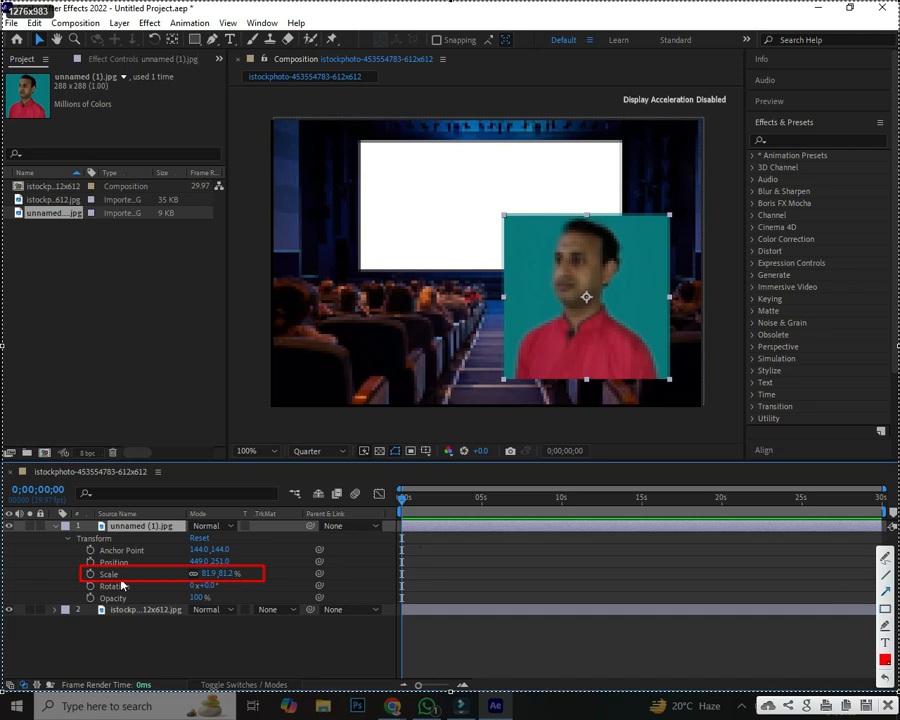
{"action": "left_click_drag", "start_coordinate": [12, 403], "coordinate": [78, 525]}
{"action": "left_click_drag", "start_coordinate": [35, 645], "coordinate": [70, 600]}
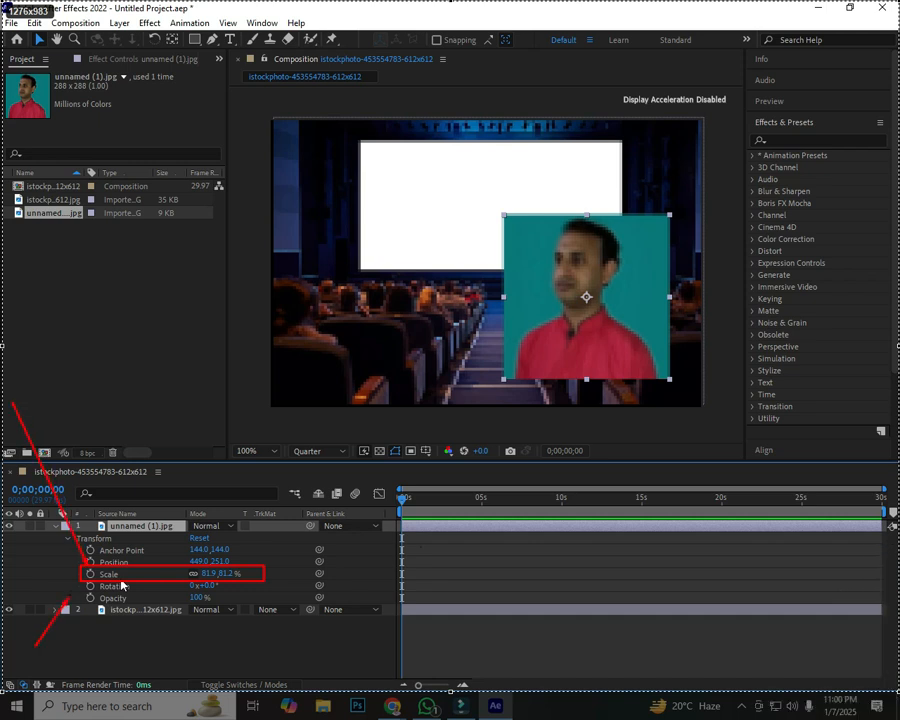
{"action": "left_click_drag", "start_coordinate": [315, 578], "coordinate": [185, 580]}
{"action": "key", "text": "ctrl+c"}
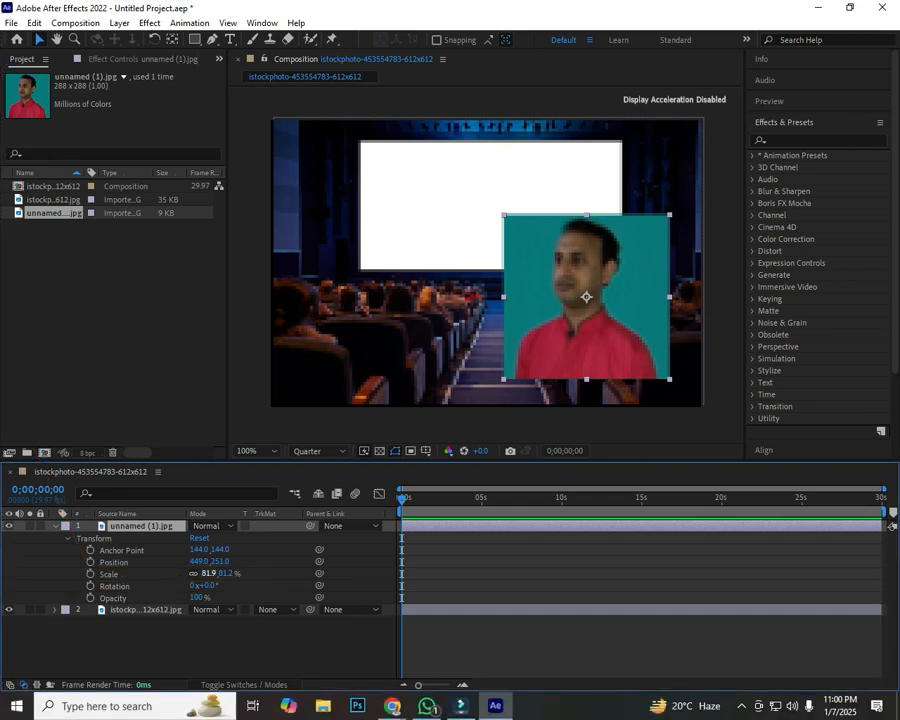
Scale the portrait to about 84%, move it to position 493, 294 in the frame's lower-right corner, and collapse its properties.
{"action": "mouse_move", "coordinate": [208, 573]}
{"action": "left_mouse_down"}
{"action": "mouse_move", "coordinate": [262, 573]}
{"action": "mouse_move", "coordinate": [202, 573]}
{"action": "mouse_move", "coordinate": [214, 573]}
{"action": "left_mouse_up"}
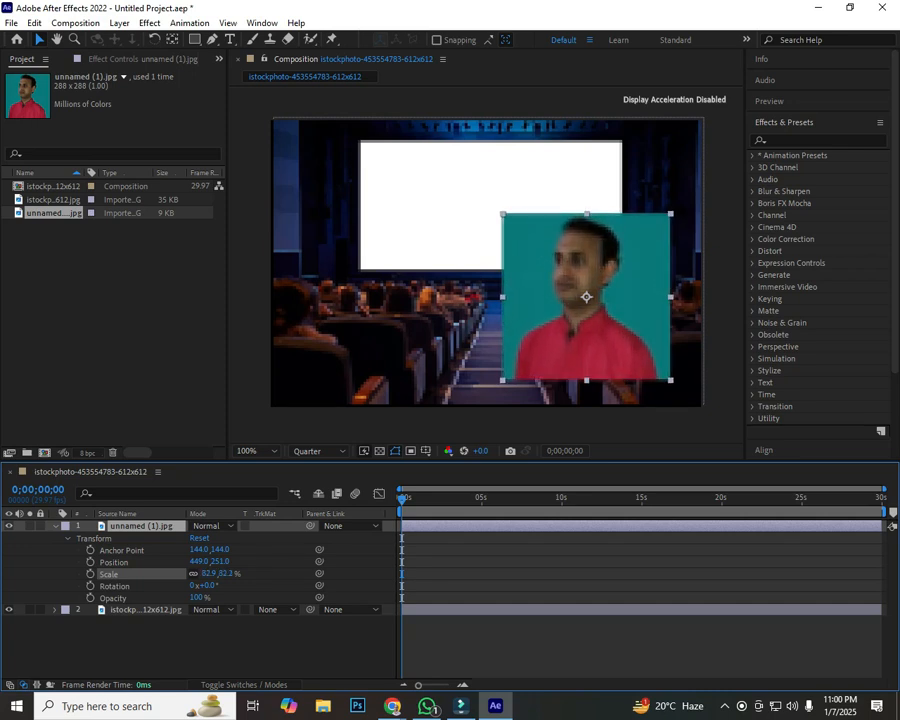
{"action": "left_click_drag", "start_coordinate": [586, 296], "coordinate": [617, 326]}
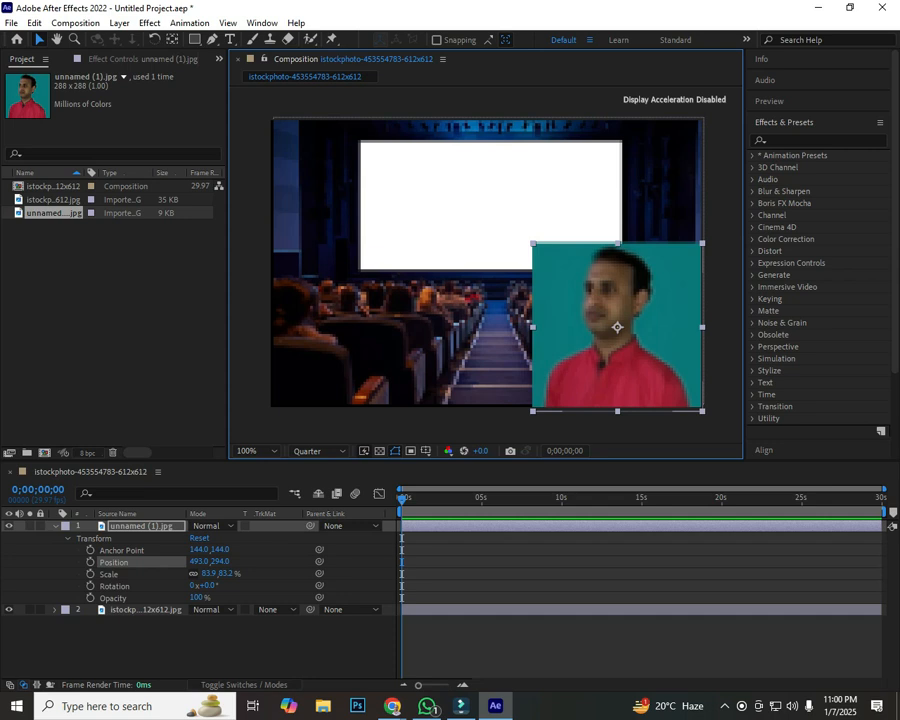
{"action": "key", "text": "ctrl+grave"}
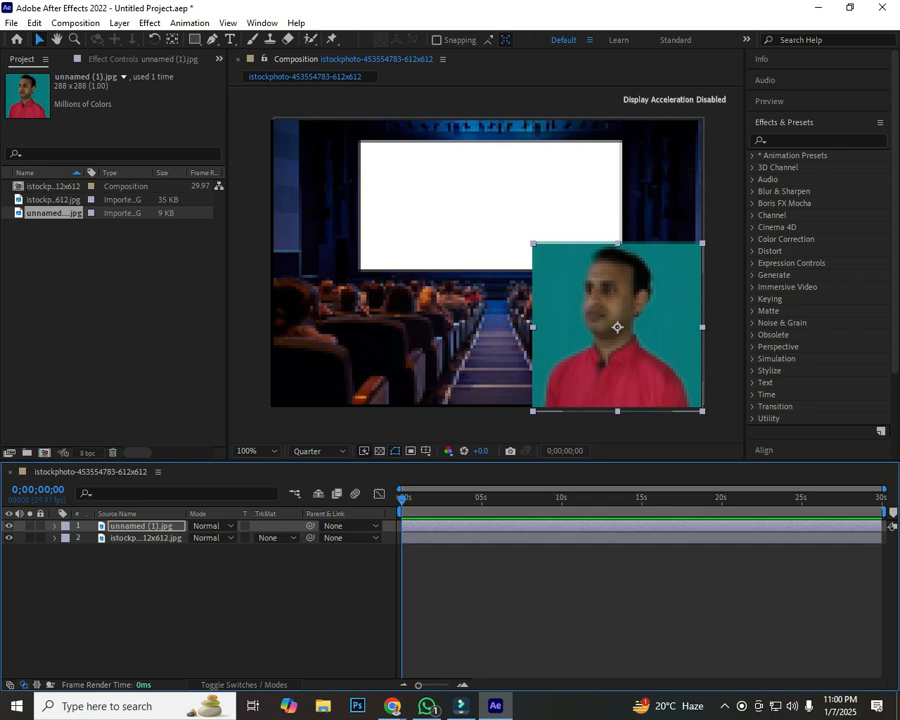
Scale the cinema image layer to 154% and reposition it at 332, 157, leaving its properties collapsed and the layer deselected.
{"action": "left_click", "coordinate": [489, 261]}
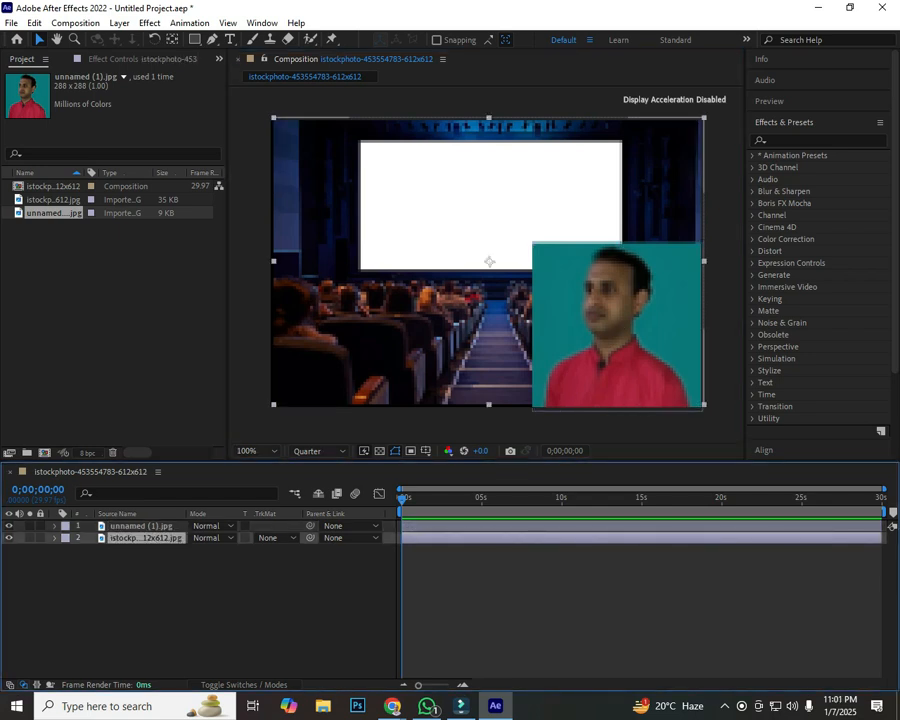
{"action": "key", "text": "ctrl+grave"}
{"action": "key", "text": "ctrl+grave"}
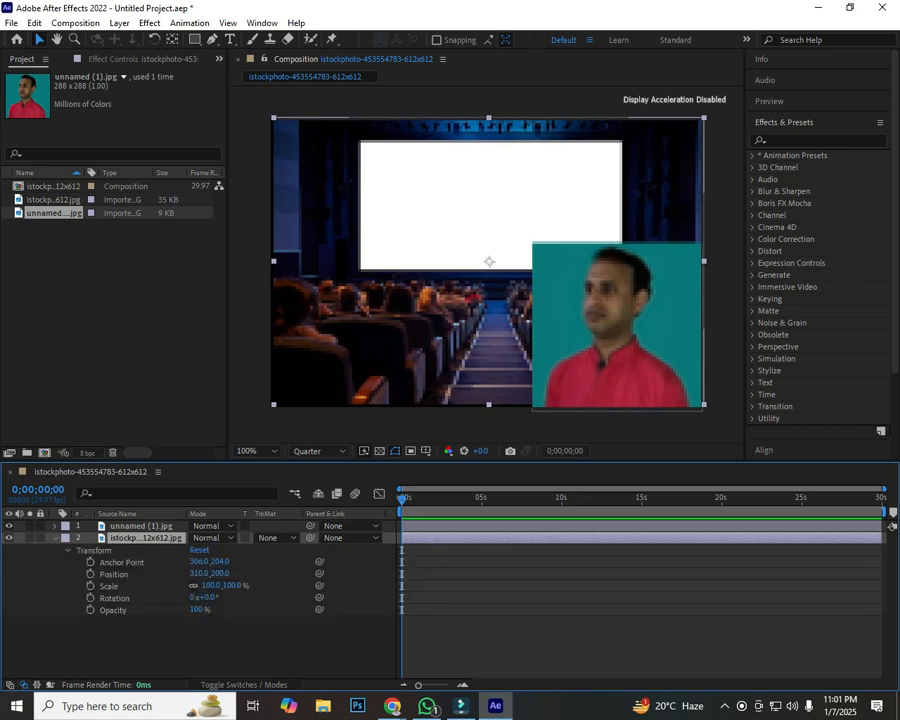
{"action": "mouse_move", "coordinate": [205, 585]}
{"action": "left_mouse_down"}
{"action": "mouse_move", "coordinate": [249, 585]}
{"action": "mouse_move", "coordinate": [188, 585]}
{"action": "mouse_move", "coordinate": [219, 585]}
{"action": "left_mouse_up"}
{"action": "left_click_drag", "start_coordinate": [450, 320], "coordinate": [463, 244]}
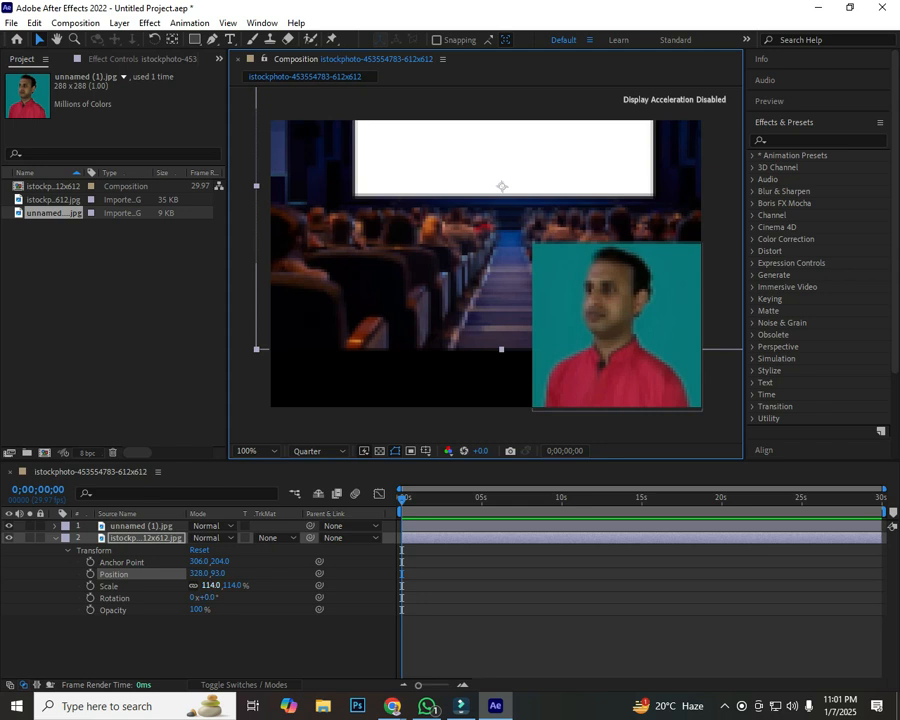
{"action": "left_click_drag", "start_coordinate": [211, 586], "coordinate": [239, 586]}
{"action": "mouse_move", "coordinate": [502, 186]}
{"action": "left_mouse_down"}
{"action": "mouse_move", "coordinate": [500, 214]}
{"action": "mouse_move", "coordinate": [505, 230]}
{"action": "mouse_move", "coordinate": [514, 229]}
{"action": "mouse_move", "coordinate": [504, 231]}
{"action": "left_mouse_up"}
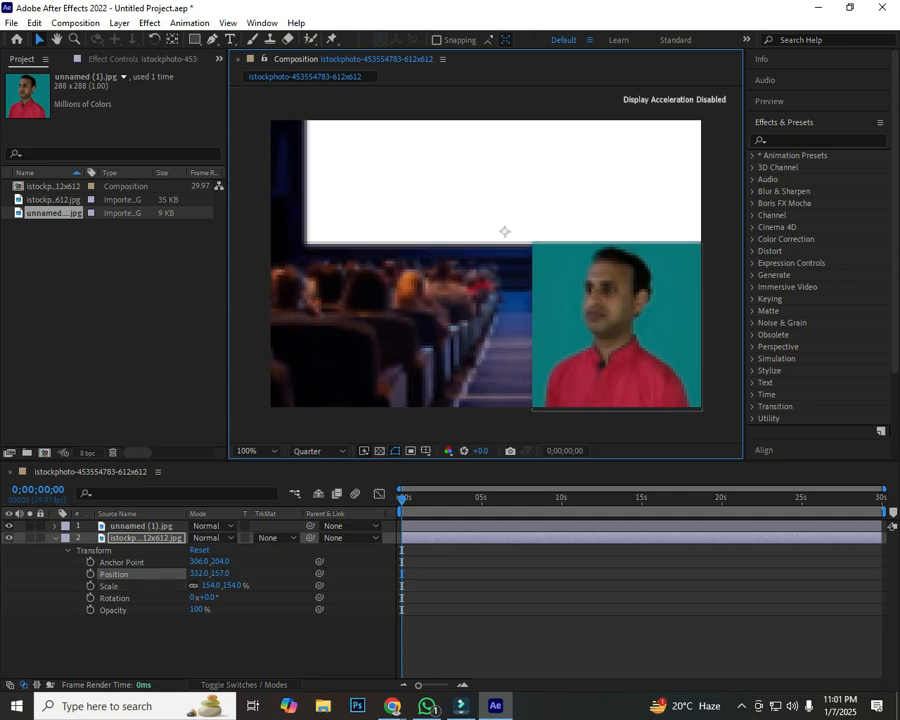
{"action": "left_click", "coordinate": [55, 538]}
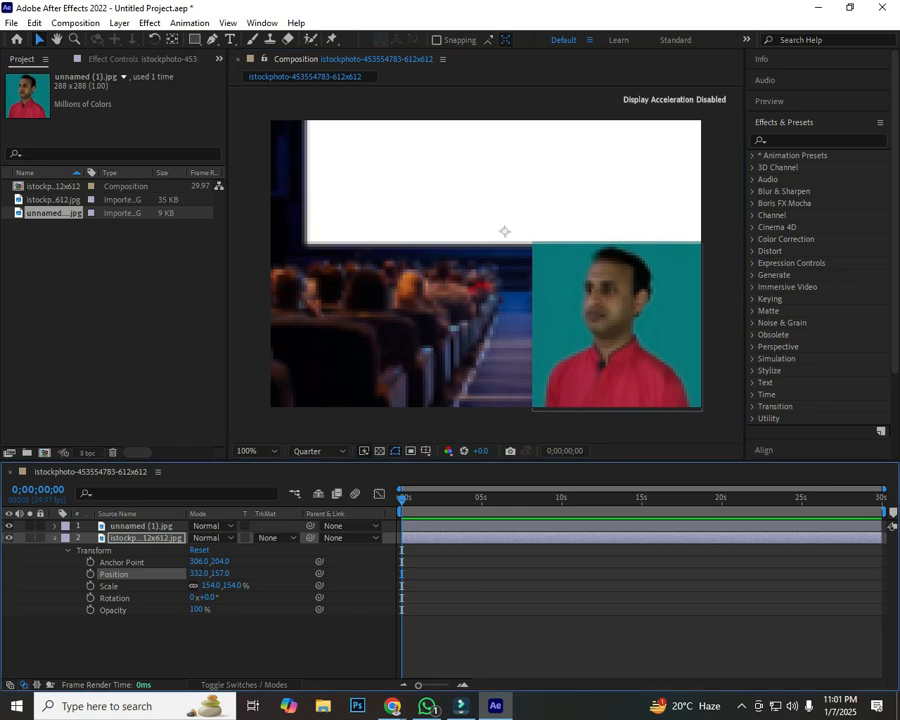
{"action": "left_click", "coordinate": [113, 598]}
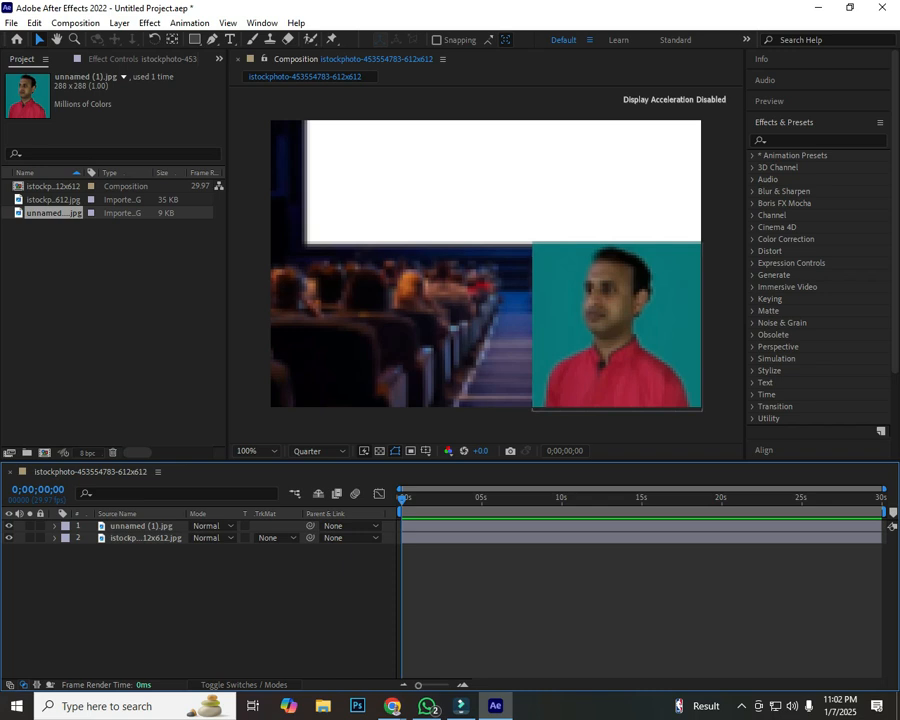
Open the portrait in its own Layer viewer and return to the composition view with no layer selected.
{"action": "left_click", "coordinate": [617, 327]}
{"action": "double_click", "coordinate": [617, 327]}
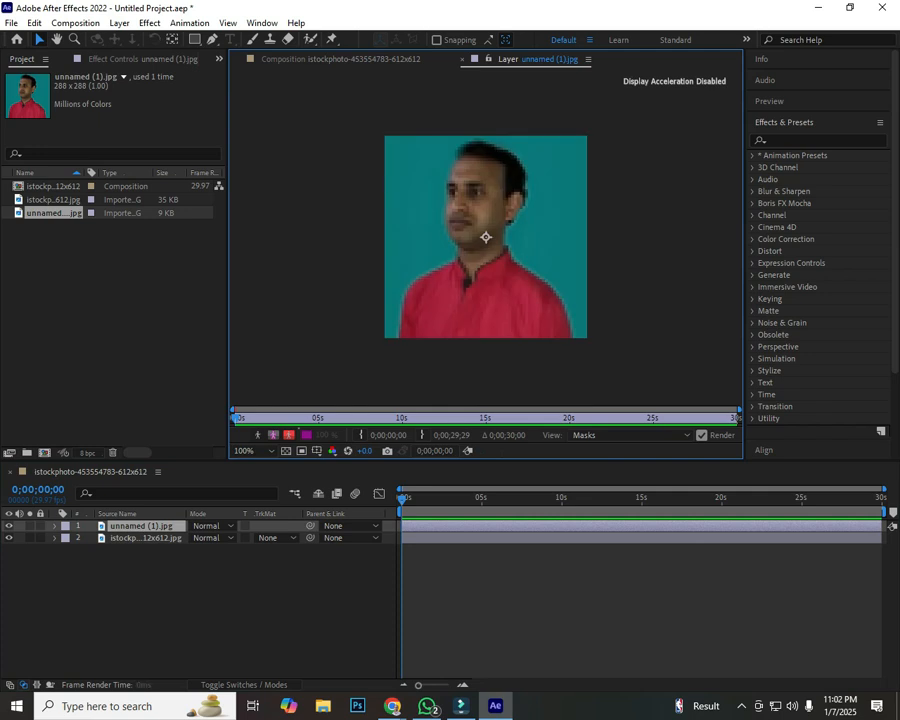
{"action": "left_click", "coordinate": [345, 59]}
{"action": "left_click", "coordinate": [330, 603]}
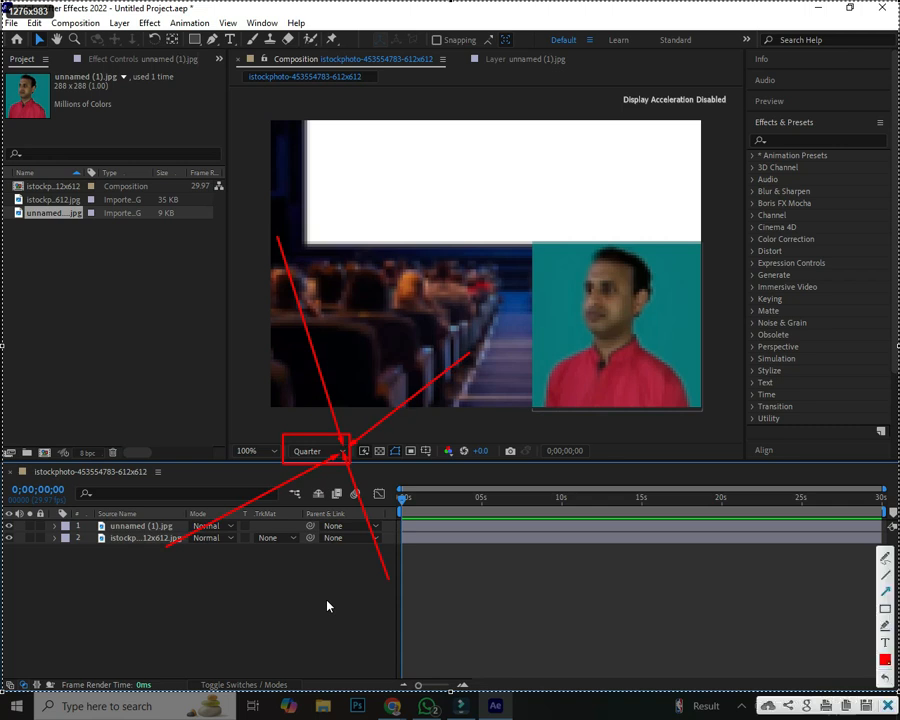
Set the composition viewer's resolution to Full.
{"action": "left_click", "coordinate": [318, 450]}
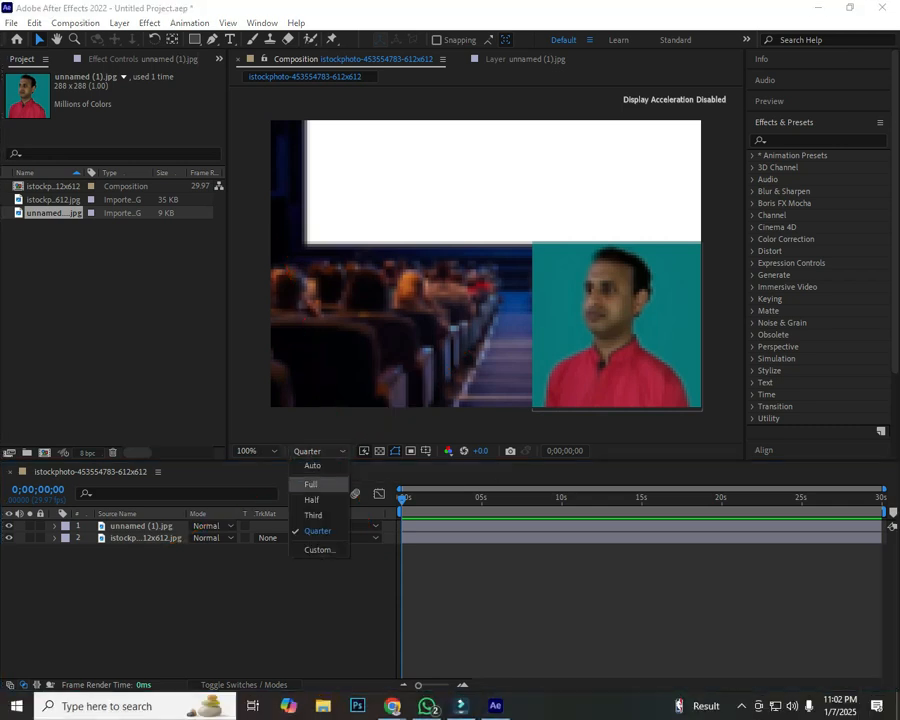
{"action": "left_click", "coordinate": [312, 483]}
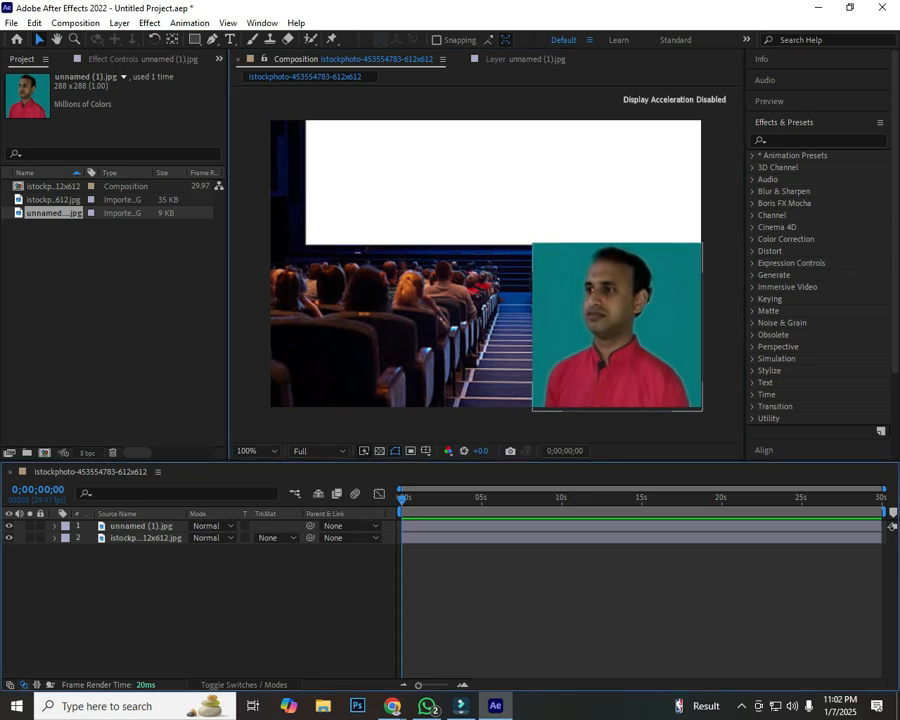
Shrink the portrait slightly, nudge it left and up within the frame's lower-right corner, and leave it deselected.
{"action": "left_click", "coordinate": [617, 327]}
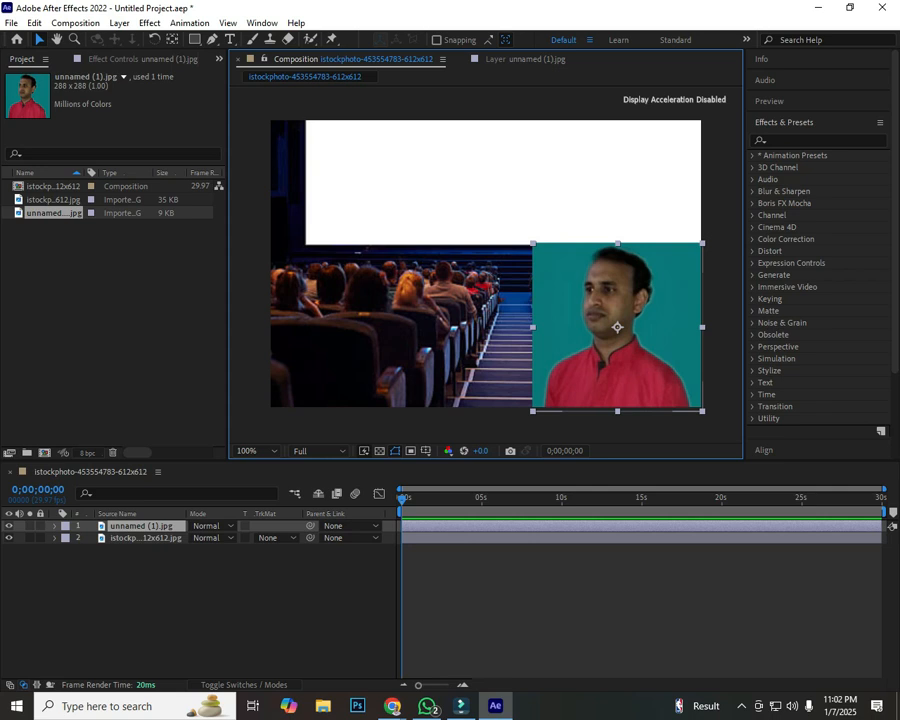
{"action": "left_click_drag", "start_coordinate": [702, 411], "coordinate": [698, 407]}
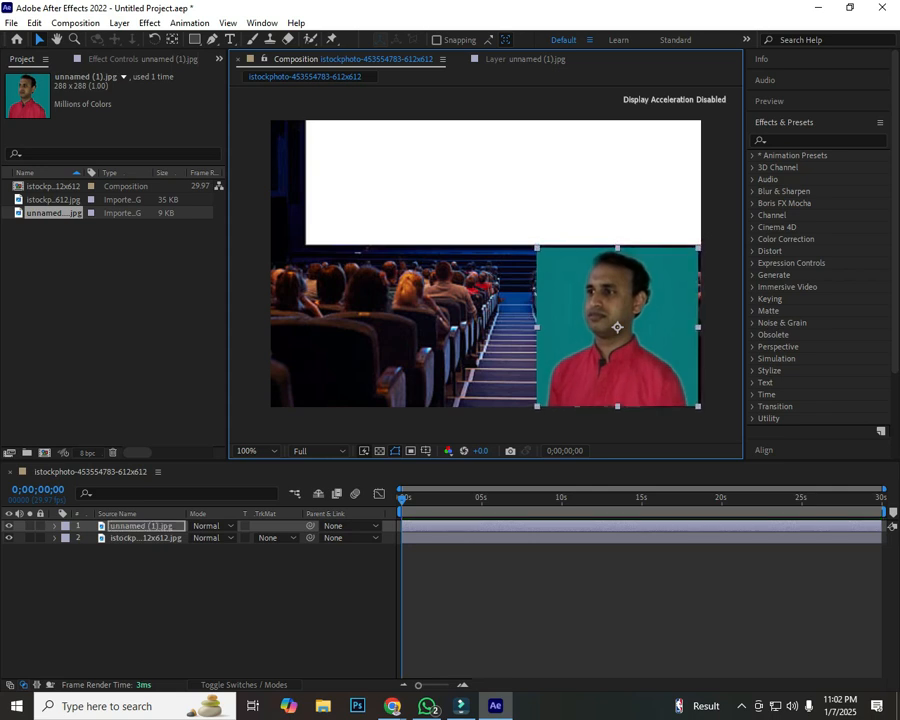
{"action": "left_click_drag", "start_coordinate": [617, 327], "coordinate": [612, 328]}
{"action": "key", "text": "Left"}
{"action": "key", "text": "Up"}
{"action": "key", "text": "Up"}
{"action": "key", "text": "Up"}
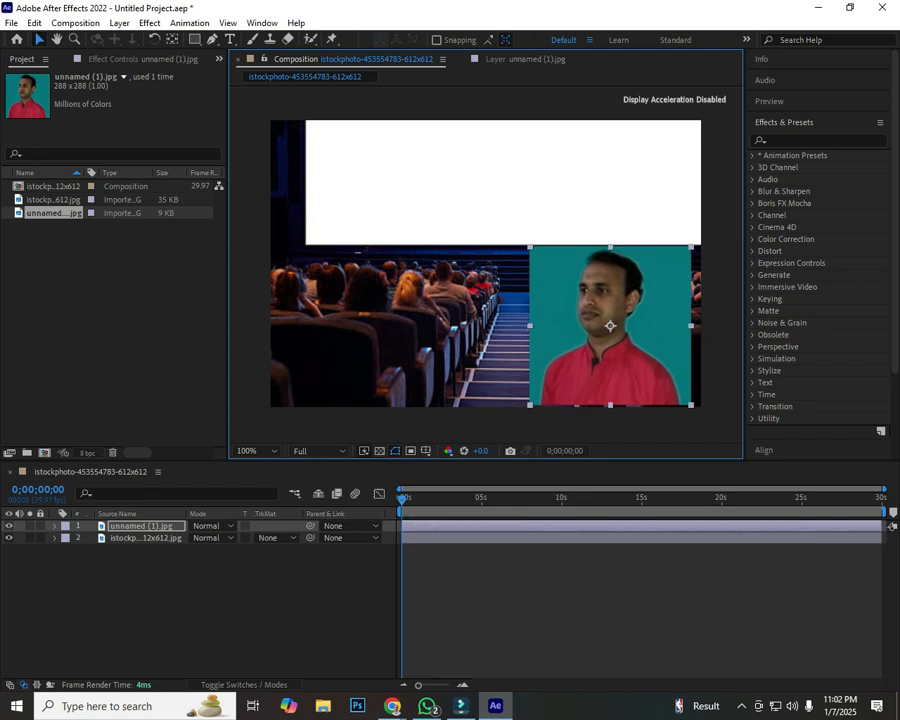
{"action": "left_click", "coordinate": [560, 603]}
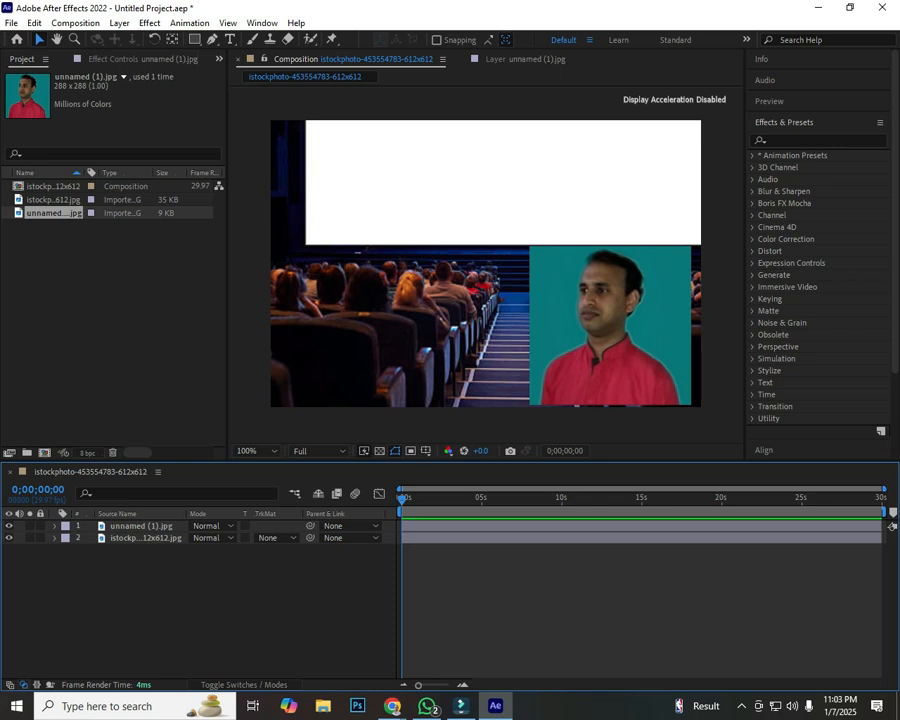
Mark the empty timeline area below the layers with a red box on a screen capture and discard the capture.
{"action": "right_click", "coordinate": [130, 583]}
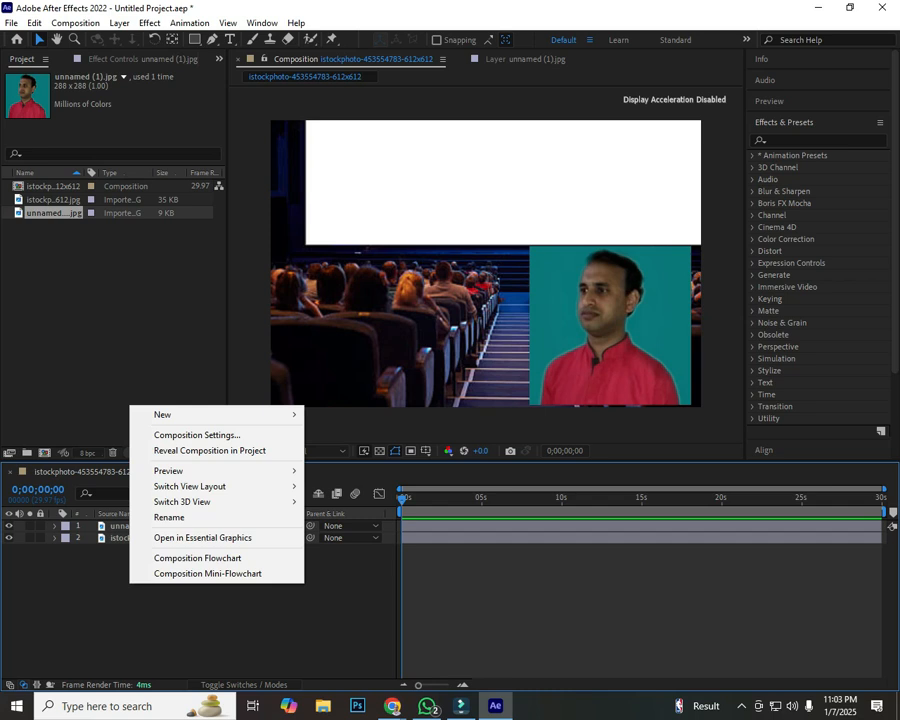
{"action": "key", "text": "Escape"}
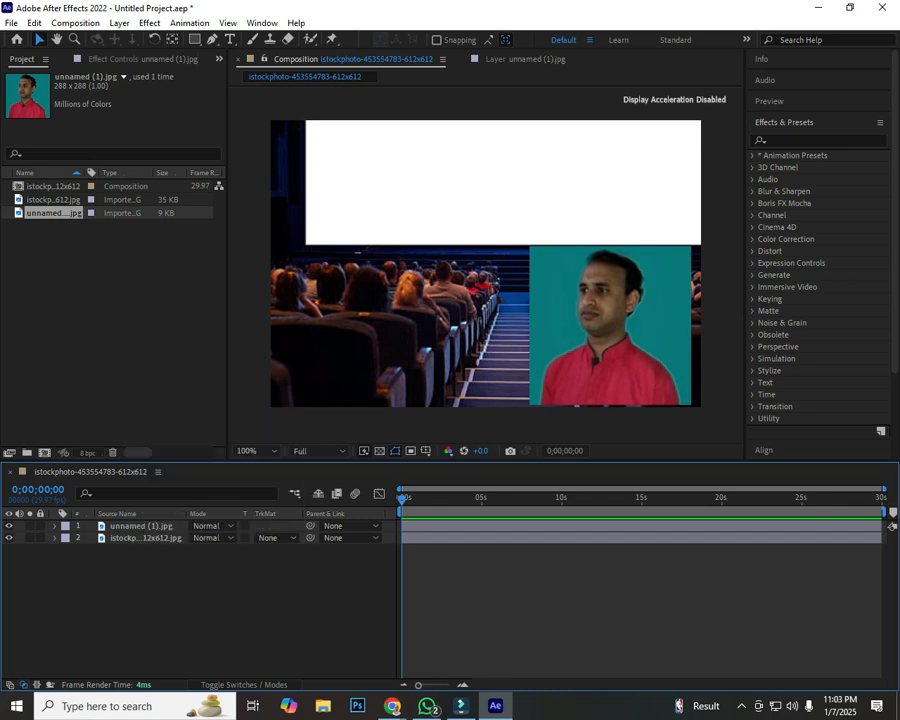
{"action": "key", "text": "Print"}
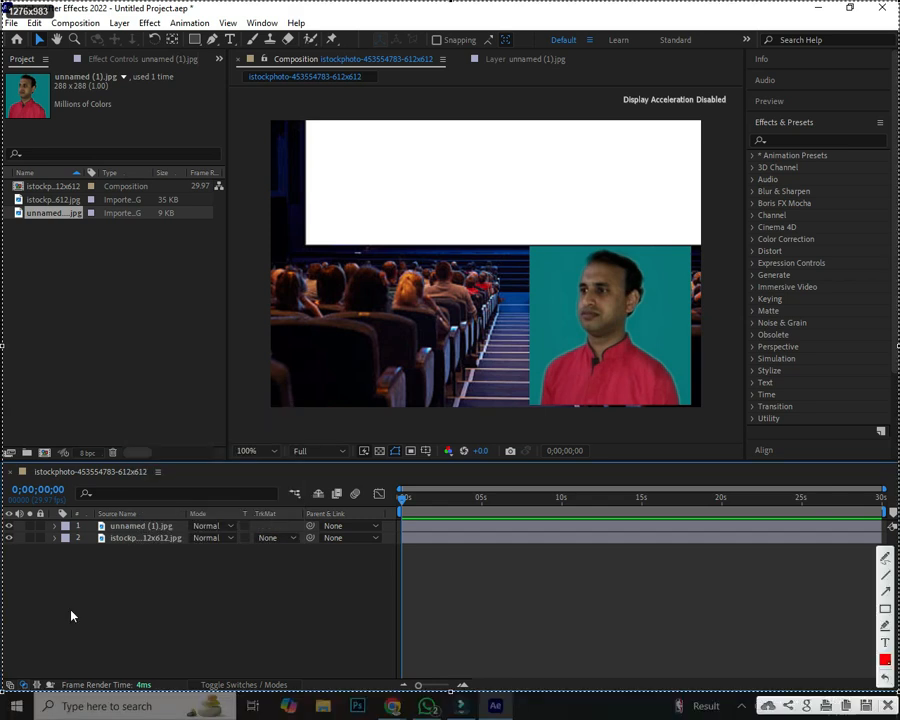
{"action": "mouse_move", "coordinate": [35, 558]}
{"action": "left_mouse_down"}
{"action": "mouse_move", "coordinate": [221, 643]}
{"action": "mouse_move", "coordinate": [375, 662]}
{"action": "left_mouse_up"}
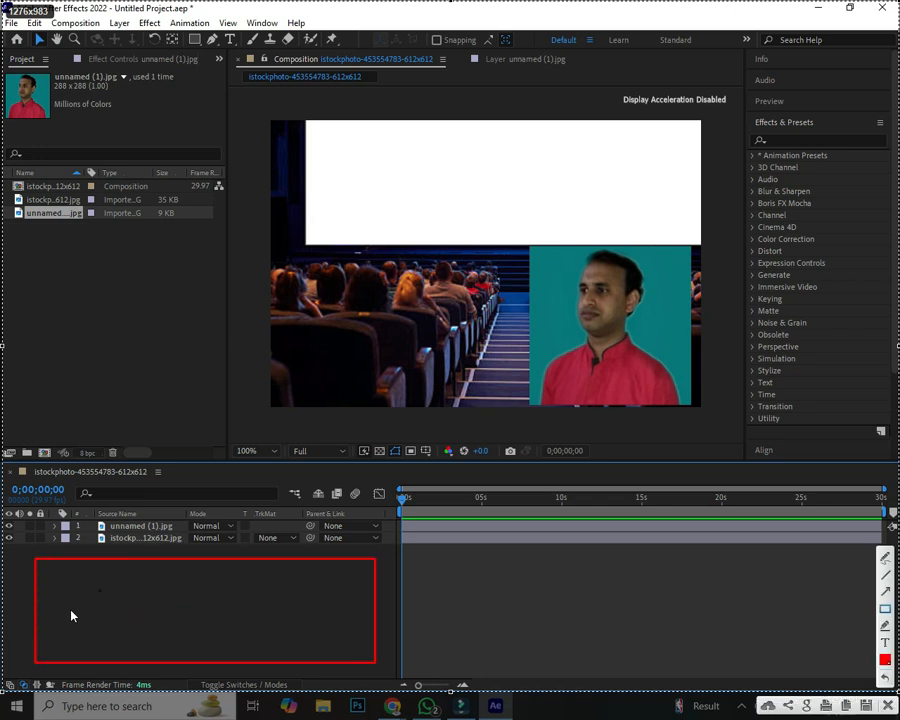
{"action": "left_click_drag", "start_coordinate": [53, 568], "coordinate": [248, 643]}
{"action": "key", "text": "Escape"}
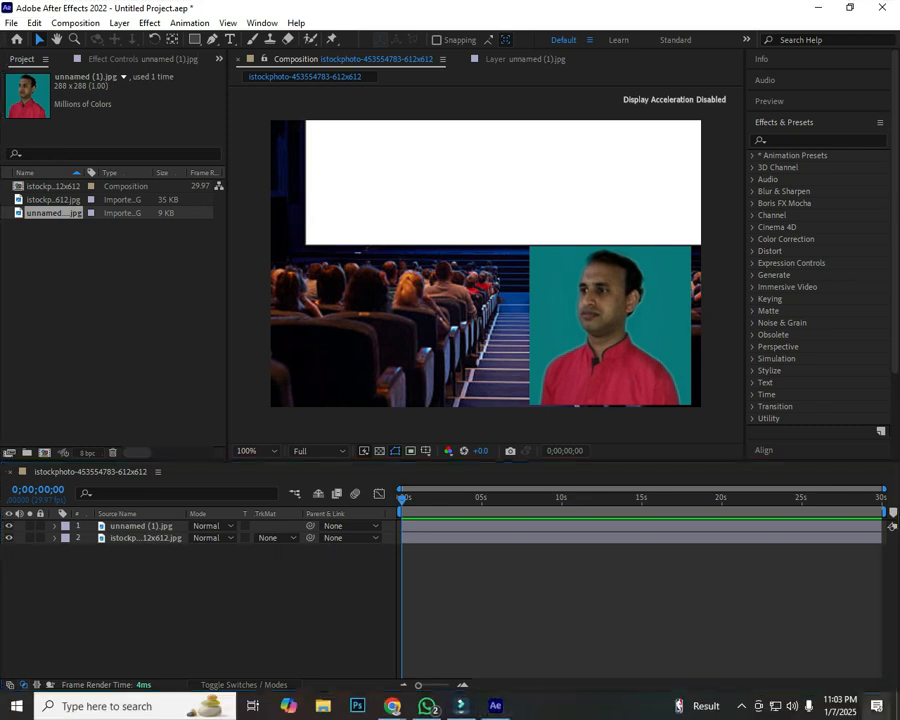
Add a new bright cyan solid layer above the portrait, keeping the 612 × 408 px composition size.
{"action": "right_click", "coordinate": [109, 584]}
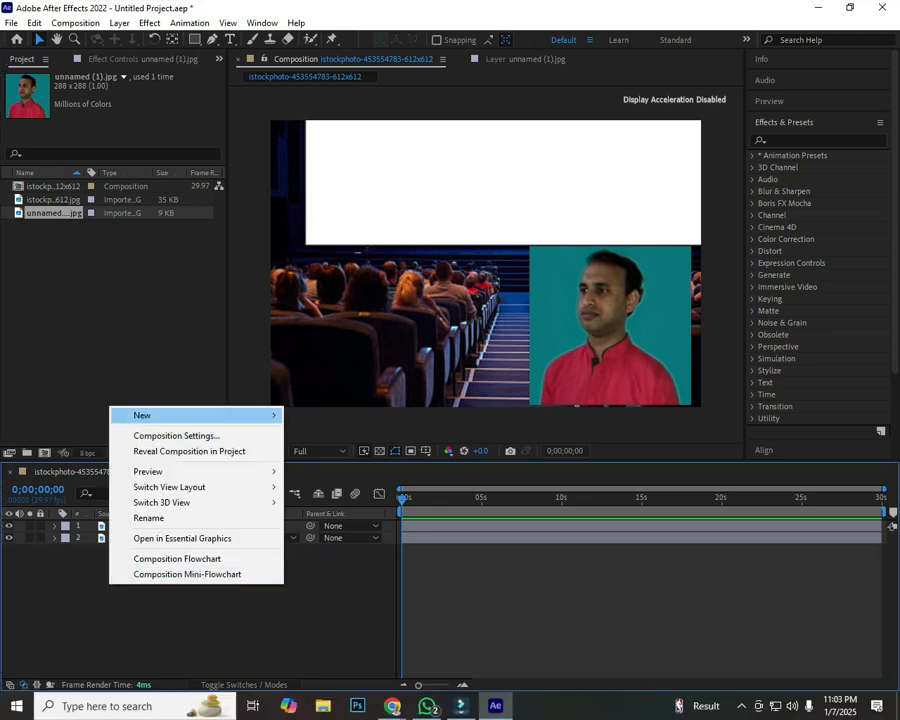
{"action": "mouse_move", "coordinate": [190, 415]}
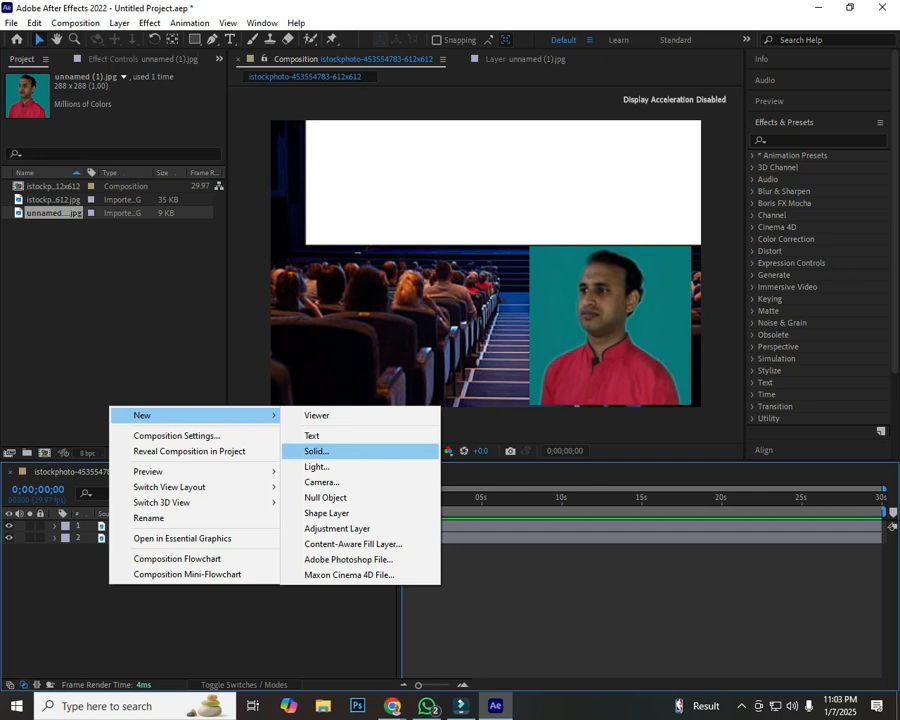
{"action": "left_click", "coordinate": [316, 451]}
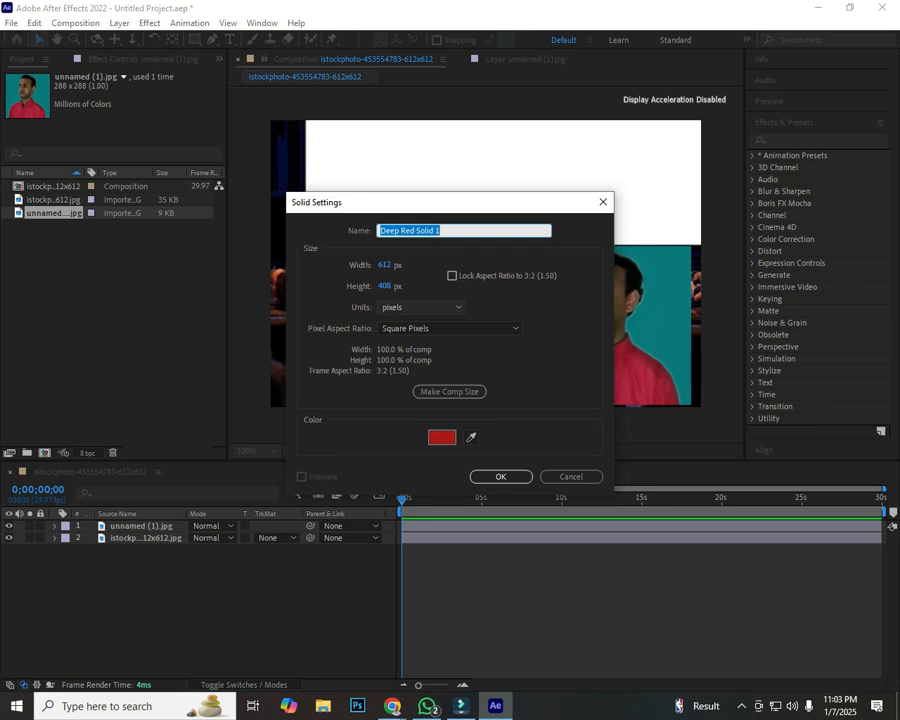
{"action": "left_click", "coordinate": [442, 437]}
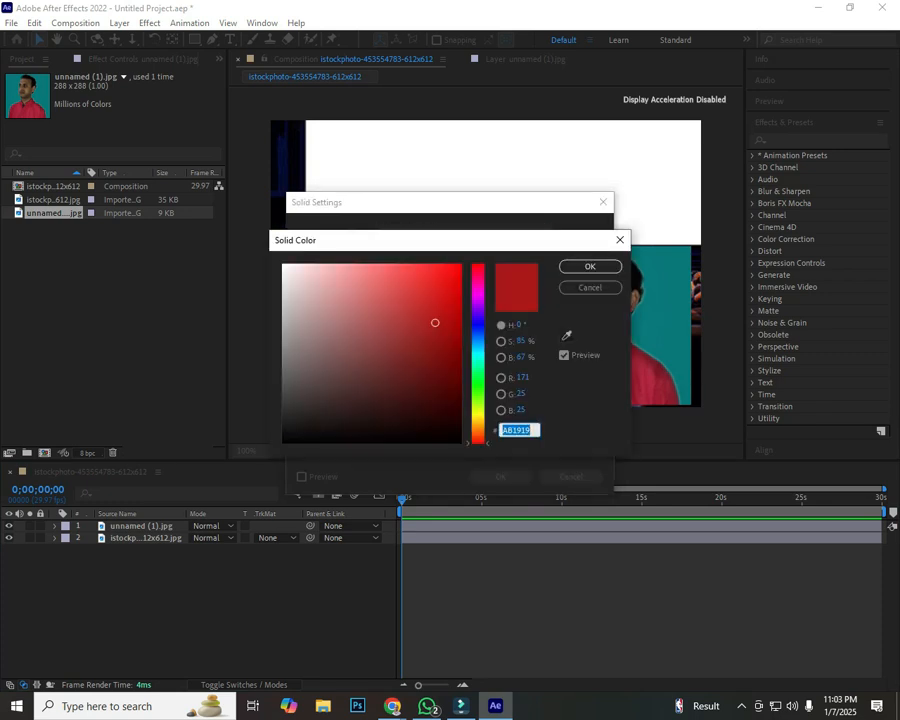
{"action": "left_click", "coordinate": [380, 320]}
{"action": "left_click", "coordinate": [391, 288]}
{"action": "left_click", "coordinate": [478, 392]}
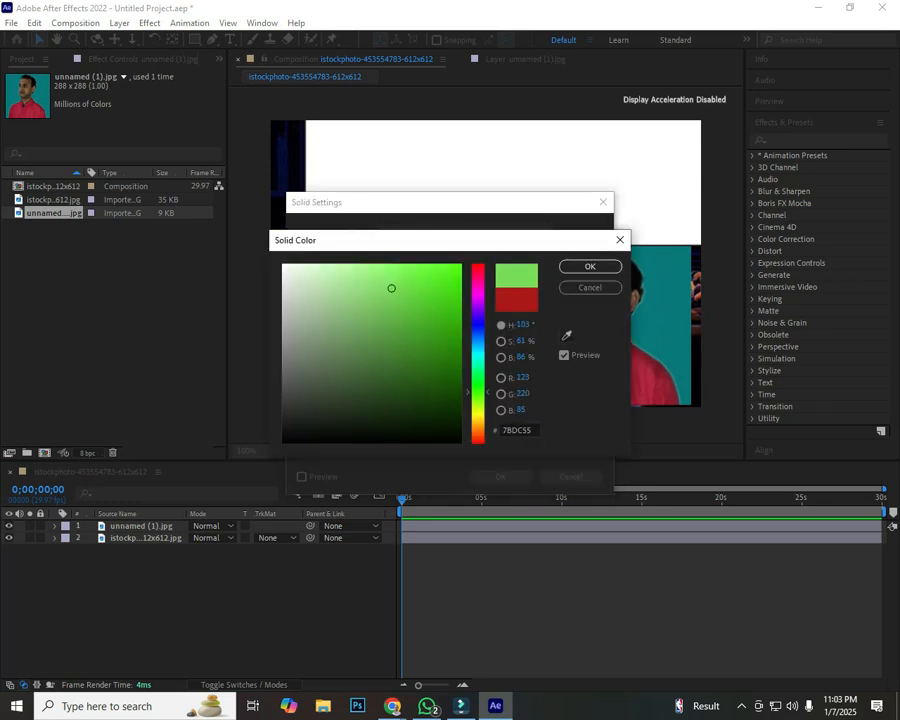
{"action": "left_click", "coordinate": [478, 343]}
{"action": "left_click", "coordinate": [478, 354]}
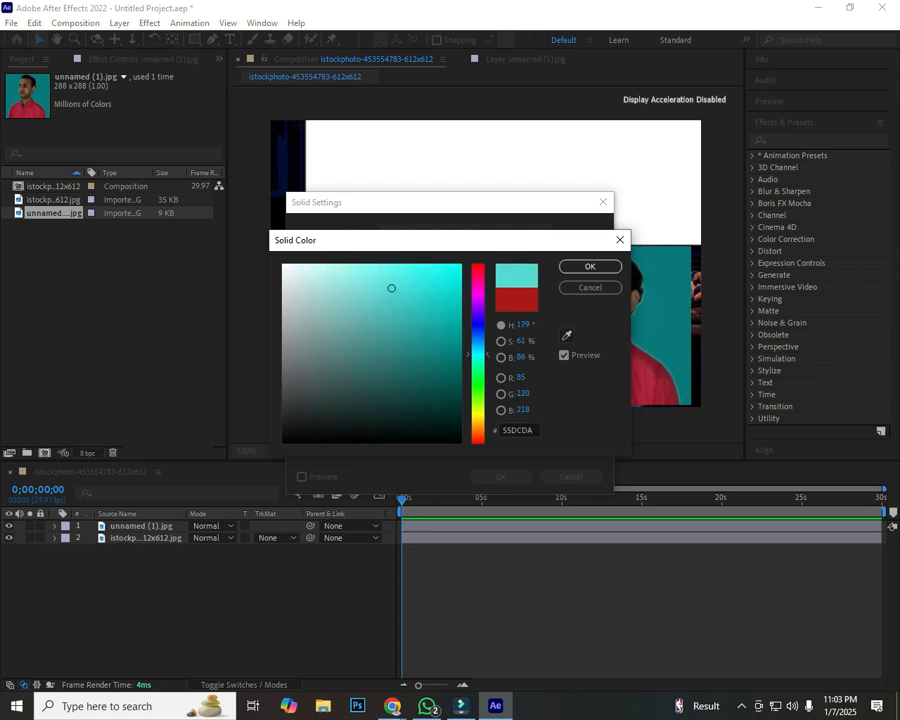
{"action": "key", "text": "Return"}
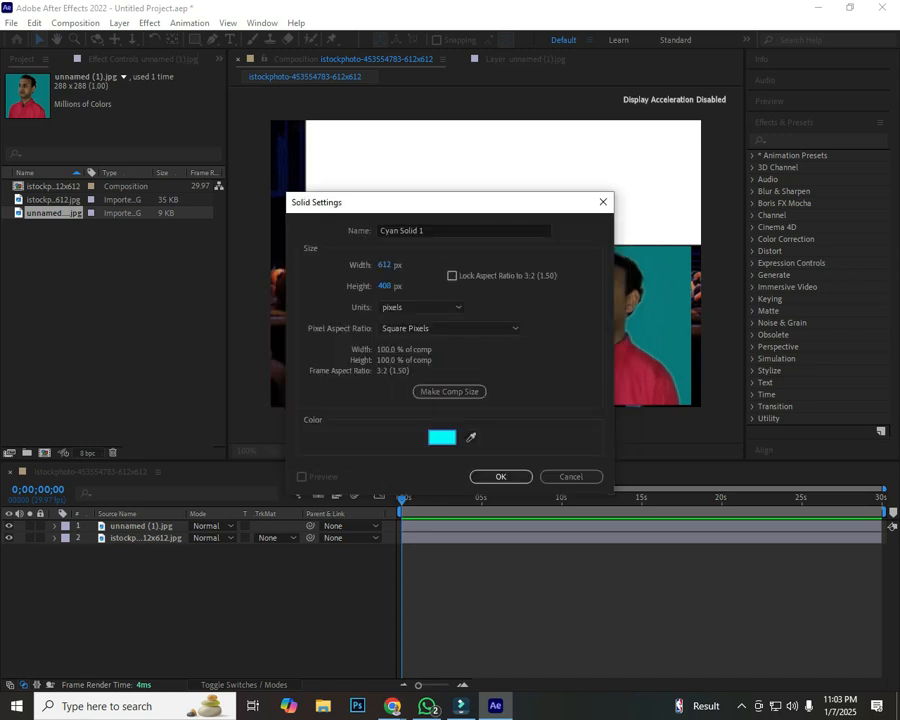
{"action": "key", "text": "Return"}
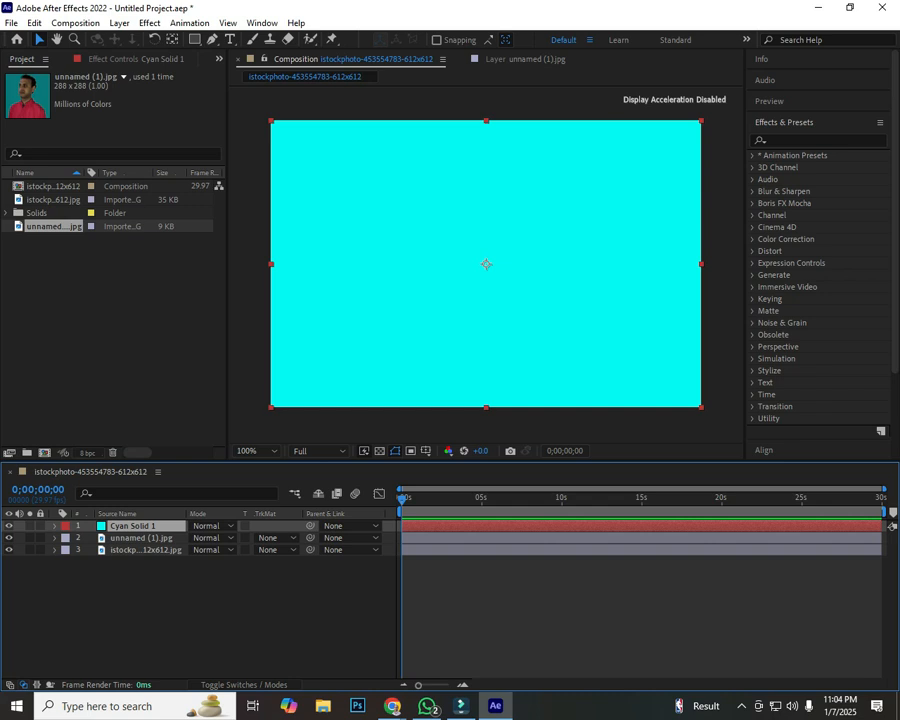
Point out the cyan solid and its visibility switch with red arrows on a screen capture, discard it, and hide the solid.
{"action": "key", "text": "Print"}
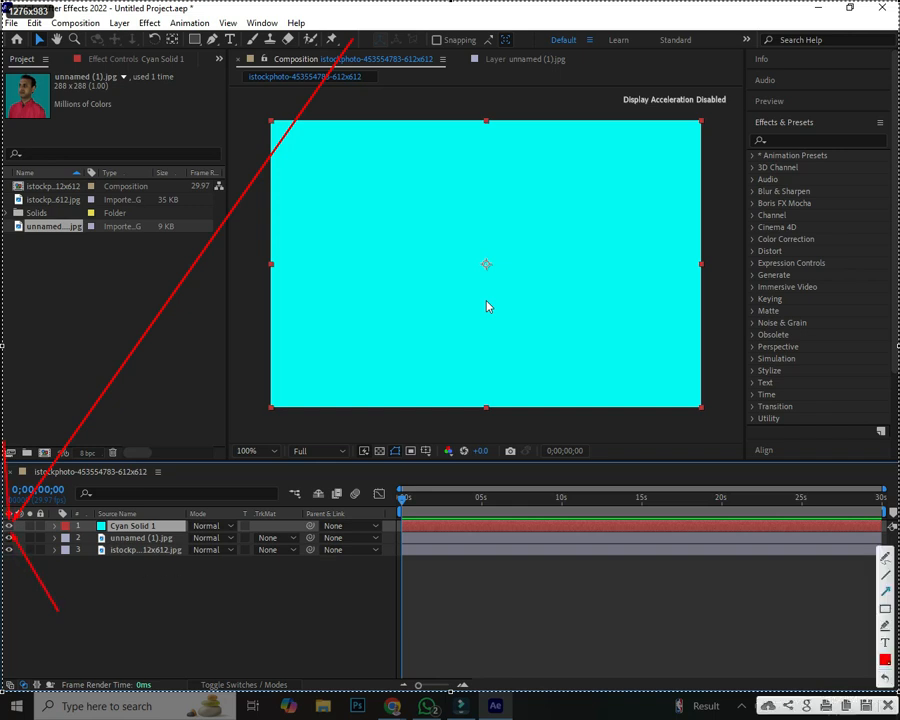
{"action": "left_click_drag", "start_coordinate": [553, 158], "coordinate": [445, 320]}
{"action": "left_click_drag", "start_coordinate": [440, 182], "coordinate": [524, 294]}
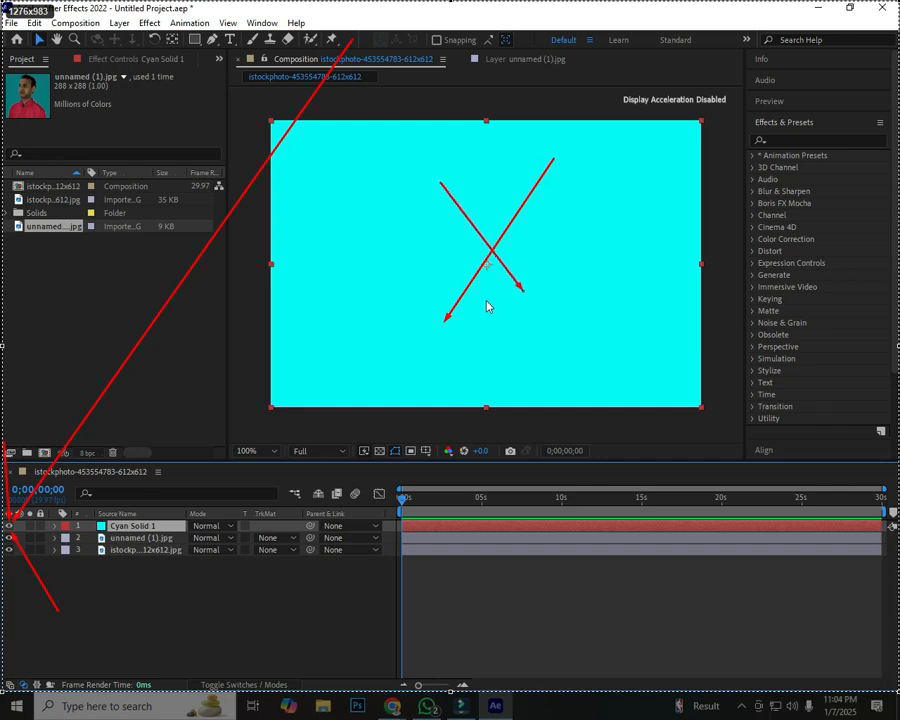
{"action": "left_click_drag", "start_coordinate": [602, 207], "coordinate": [550, 330]}
{"action": "left_click_drag", "start_coordinate": [335, 244], "coordinate": [535, 293]}
{"action": "left_click_drag", "start_coordinate": [648, 165], "coordinate": [651, 320]}
{"action": "left_click_drag", "start_coordinate": [390, 364], "coordinate": [612, 323]}
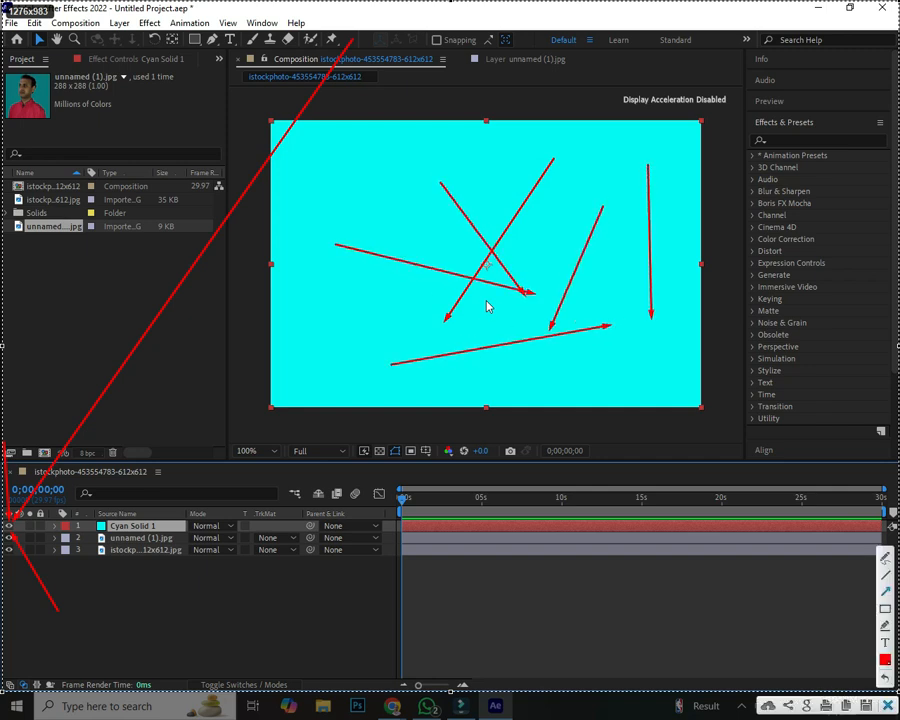
{"action": "left_click", "coordinate": [888, 706]}
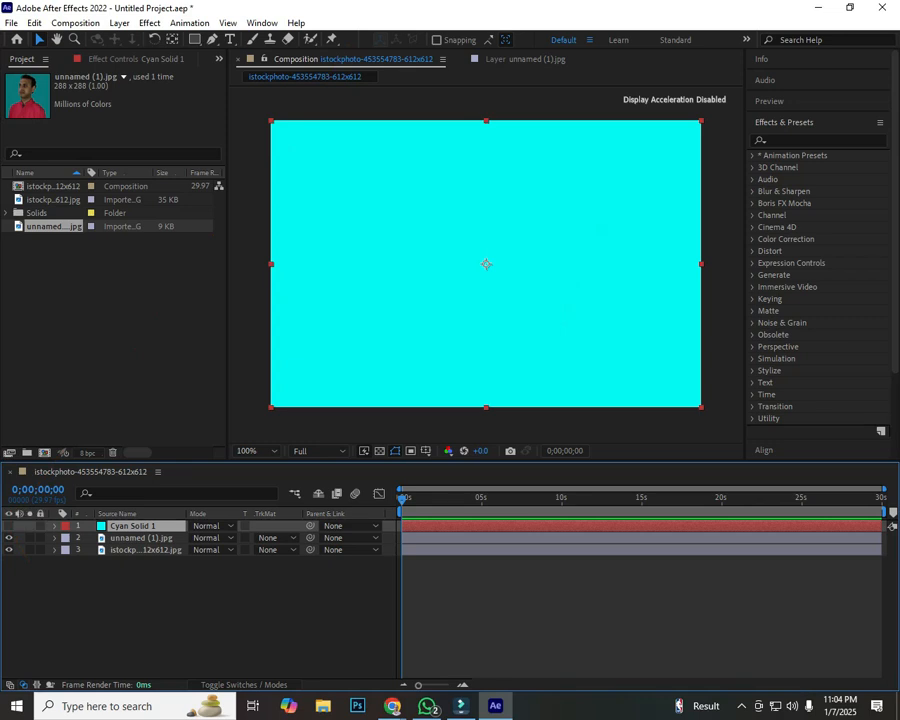
{"action": "left_click", "coordinate": [9, 525]}
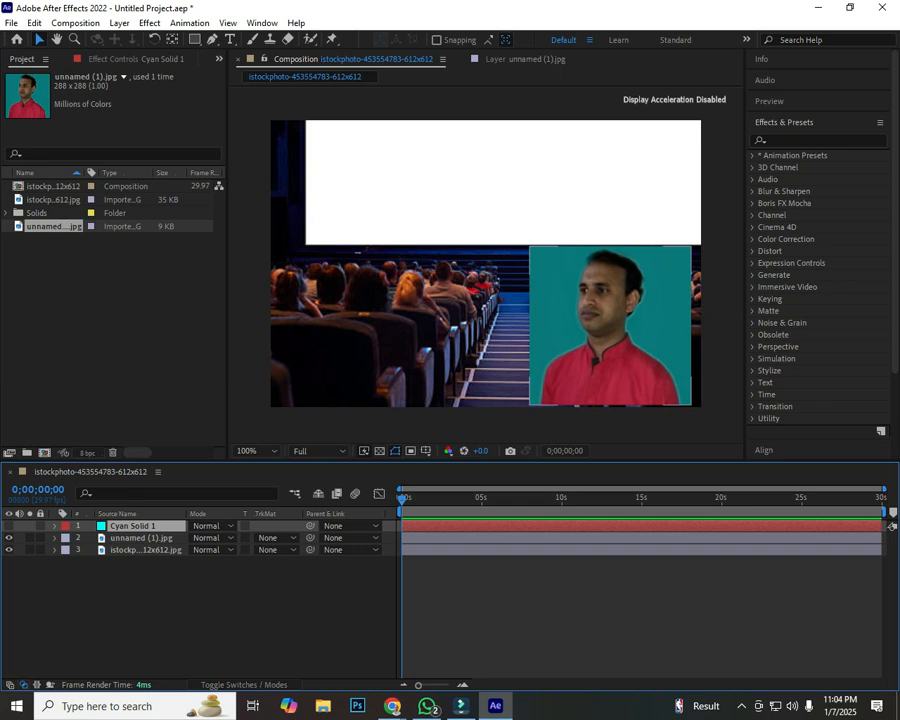
Point out the Pen tool and the composition image with red arrows on a screen capture and discard the capture.
{"action": "key", "text": "Print"}
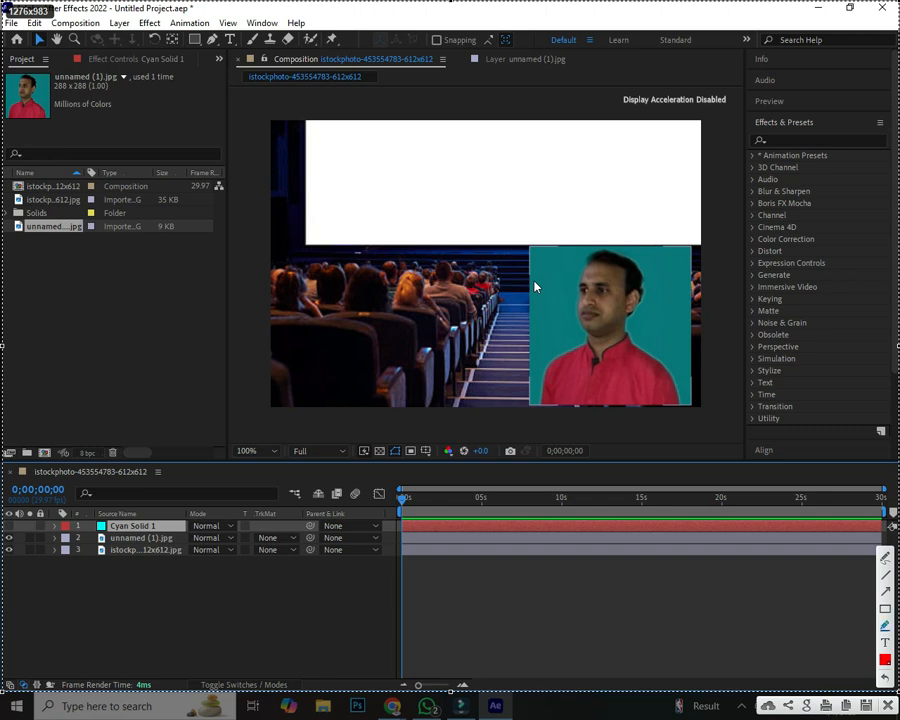
{"action": "mouse_move", "coordinate": [150, 398]}
{"action": "left_mouse_down"}
{"action": "mouse_move", "coordinate": [152, 245]}
{"action": "mouse_move", "coordinate": [280, 70]}
{"action": "mouse_move", "coordinate": [212, 40]}
{"action": "left_mouse_up"}
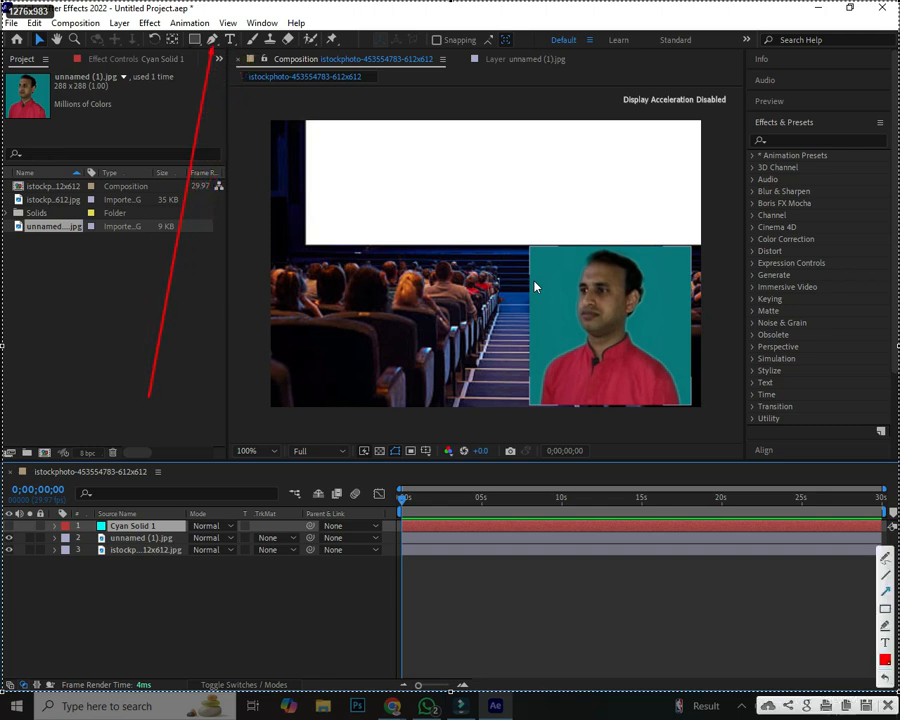
{"action": "mouse_move", "coordinate": [58, 78]}
{"action": "left_mouse_down"}
{"action": "mouse_move", "coordinate": [195, 42]}
{"action": "mouse_move", "coordinate": [200, 20]}
{"action": "mouse_move", "coordinate": [211, 37]}
{"action": "left_mouse_up"}
{"action": "left_click_drag", "start_coordinate": [333, 100], "coordinate": [218, 45]}
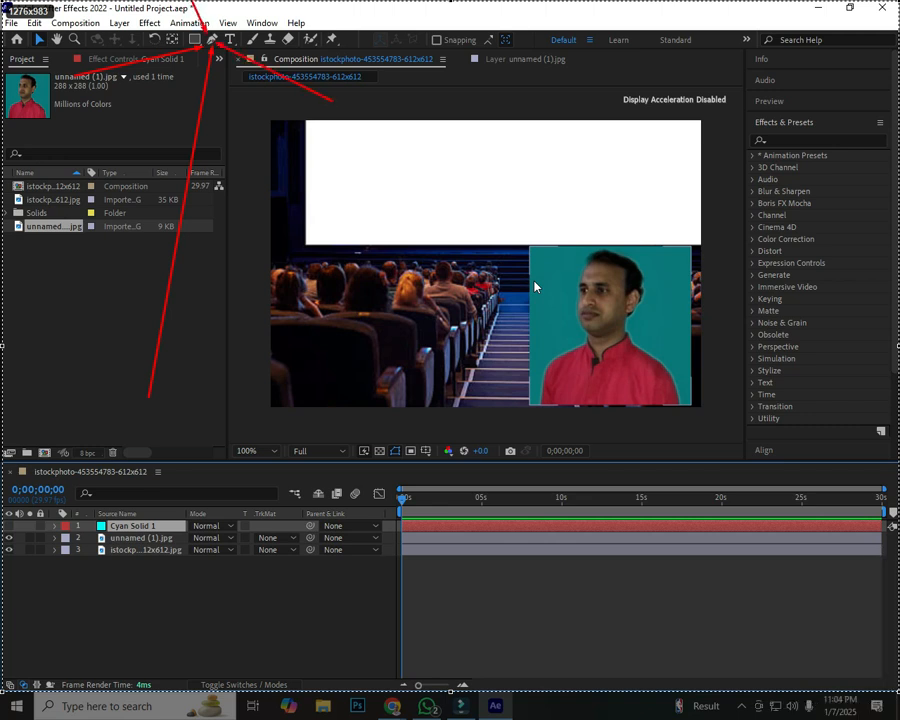
{"action": "left_click_drag", "start_coordinate": [234, 0], "coordinate": [217, 29]}
{"action": "left_click_drag", "start_coordinate": [98, 36], "coordinate": [205, 38]}
{"action": "left_click_drag", "start_coordinate": [258, 106], "coordinate": [217, 46]}
{"action": "mouse_move", "coordinate": [340, 9]}
{"action": "left_mouse_down"}
{"action": "mouse_move", "coordinate": [222, 37]}
{"action": "mouse_move", "coordinate": [204, 5]}
{"action": "mouse_move", "coordinate": [212, 33]}
{"action": "left_mouse_up"}
{"action": "left_click_drag", "start_coordinate": [165, 390], "coordinate": [592, 187]}
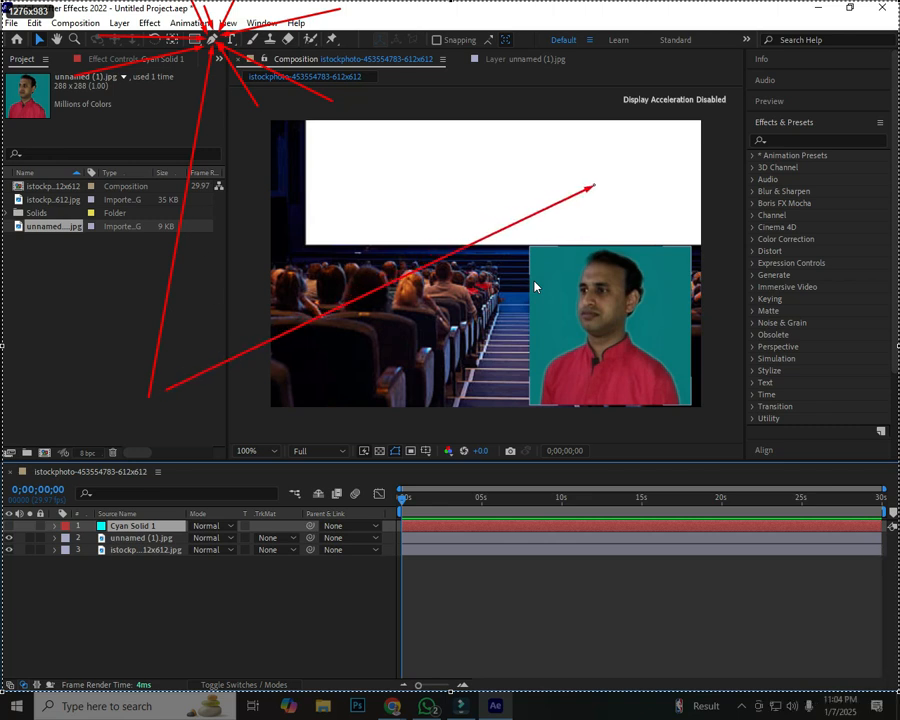
{"action": "mouse_move", "coordinate": [622, 425]}
{"action": "left_mouse_down"}
{"action": "mouse_move", "coordinate": [561, 271]}
{"action": "mouse_move", "coordinate": [570, 242]}
{"action": "left_mouse_up"}
{"action": "left_click_drag", "start_coordinate": [186, 402], "coordinate": [462, 351]}
{"action": "left_click_drag", "start_coordinate": [361, 120], "coordinate": [448, 232]}
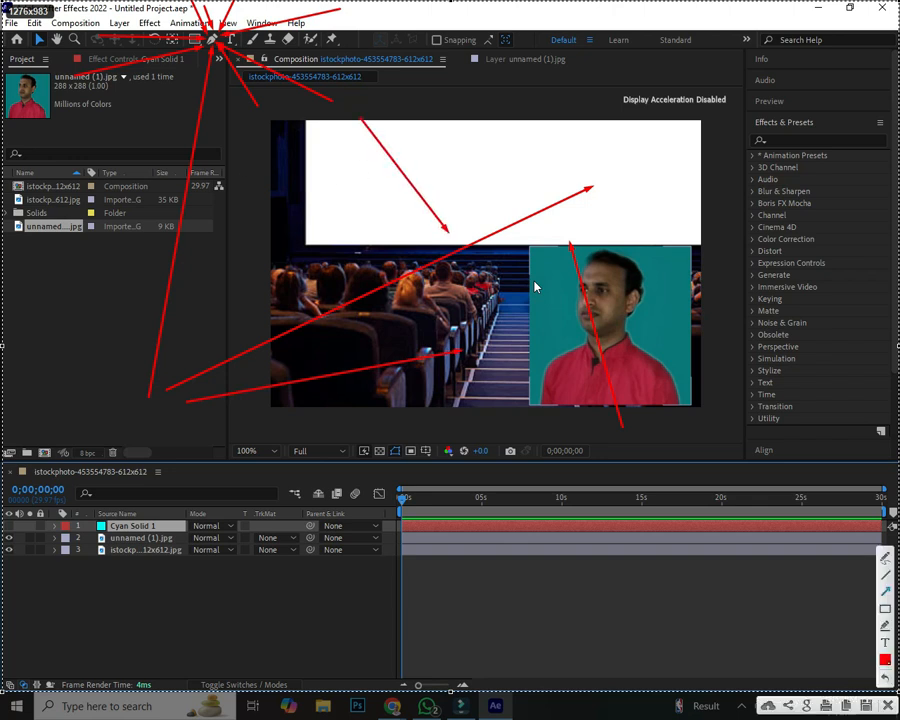
{"action": "key", "text": "Escape"}
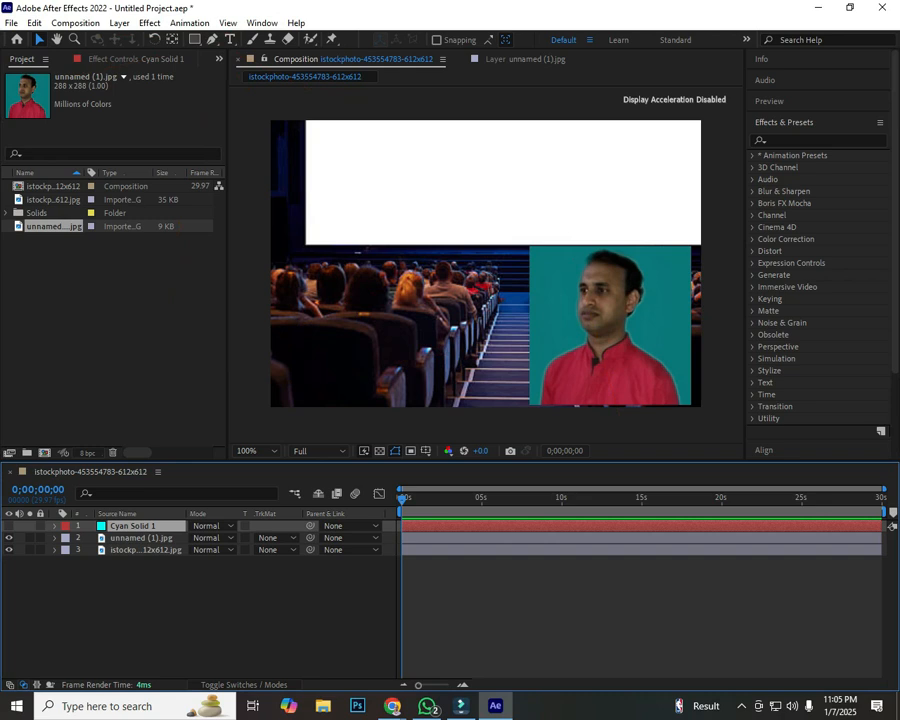
Draw a closed four-point Pen mask on the hidden cyan solid, following the portrait's rectangular outline.
{"action": "key", "text": "g"}
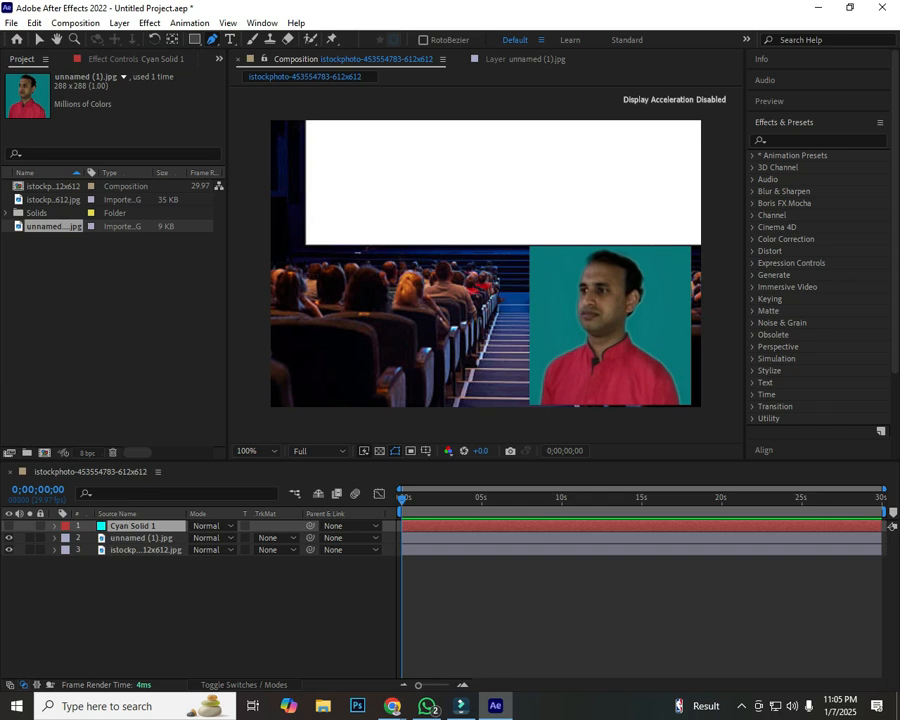
{"action": "left_click", "coordinate": [530, 246]}
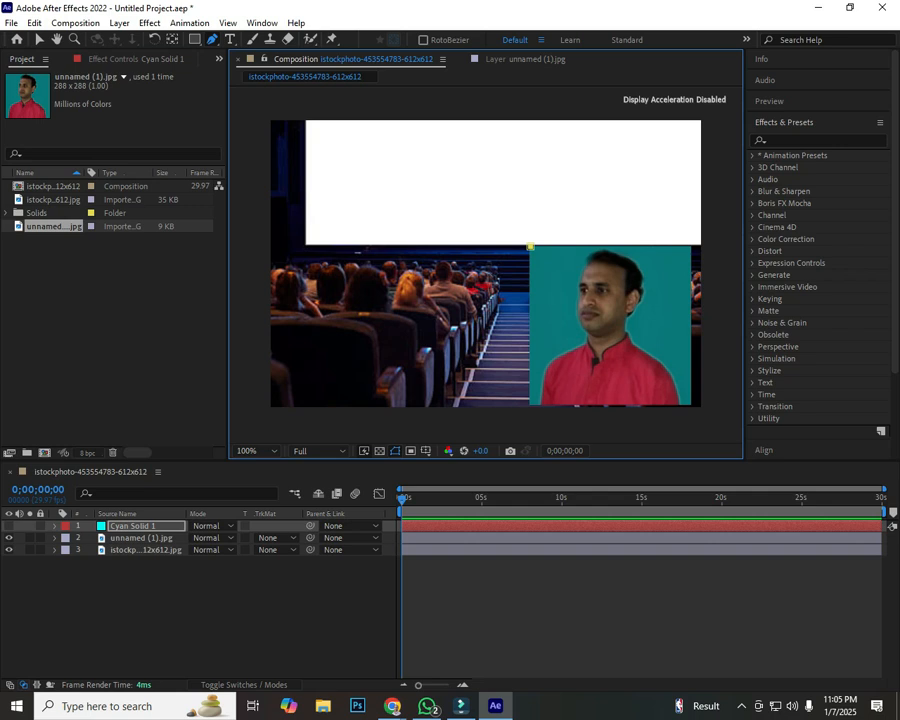
{"action": "left_click", "coordinate": [690, 246]}
{"action": "left_click", "coordinate": [691, 404]}
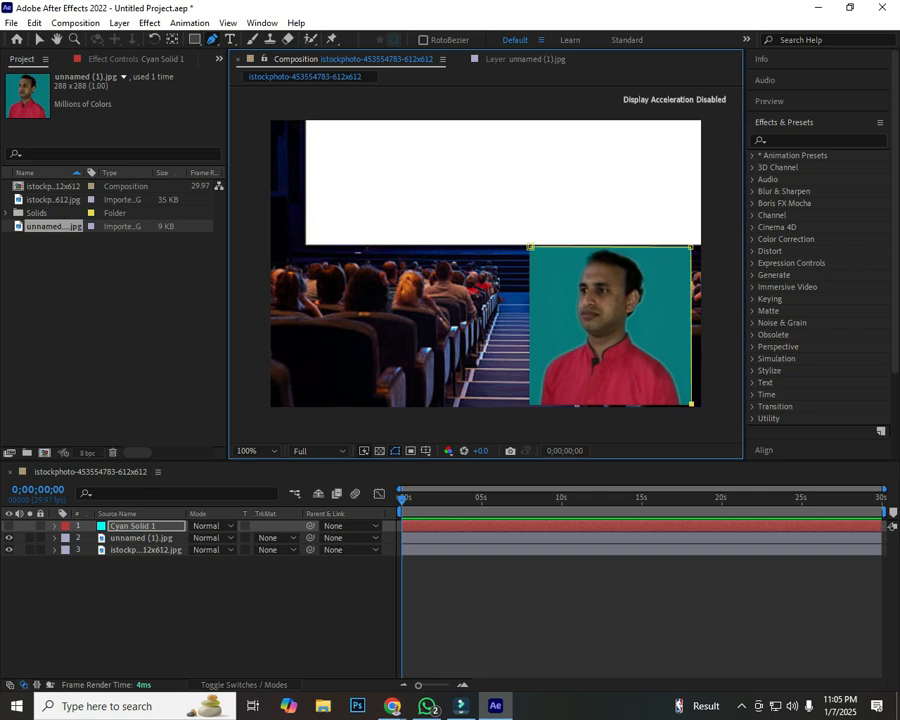
{"action": "left_click", "coordinate": [530, 405]}
{"action": "left_click", "coordinate": [530, 246]}
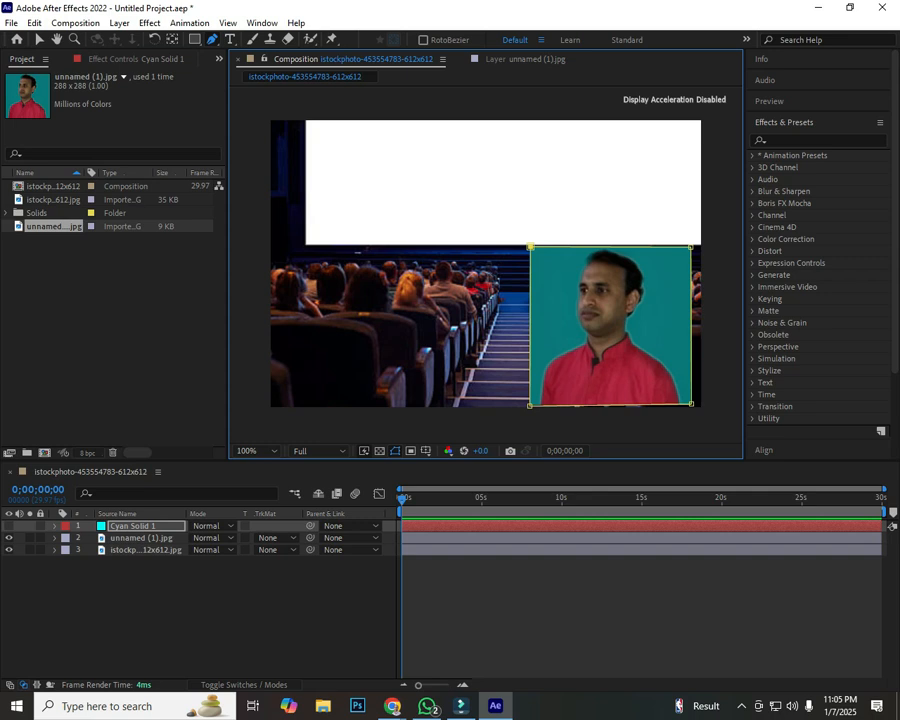
Point out the cyan solid's visibility switch with red arrows on a screen capture, discard it, and show the solid again.
{"action": "key", "text": "Print"}
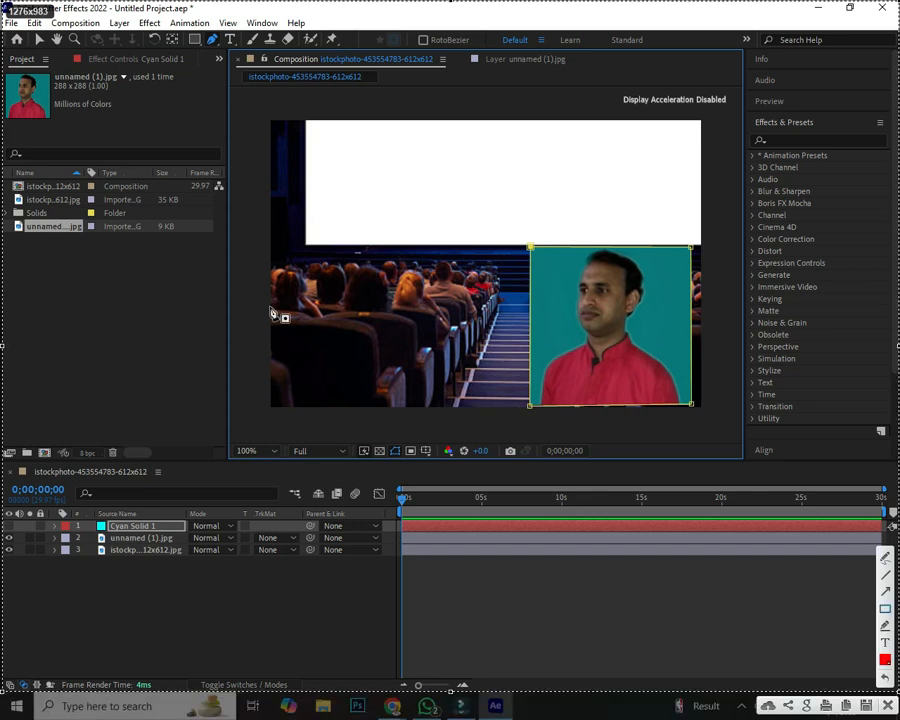
{"action": "left_click_drag", "start_coordinate": [198, 153], "coordinate": [14, 520]}
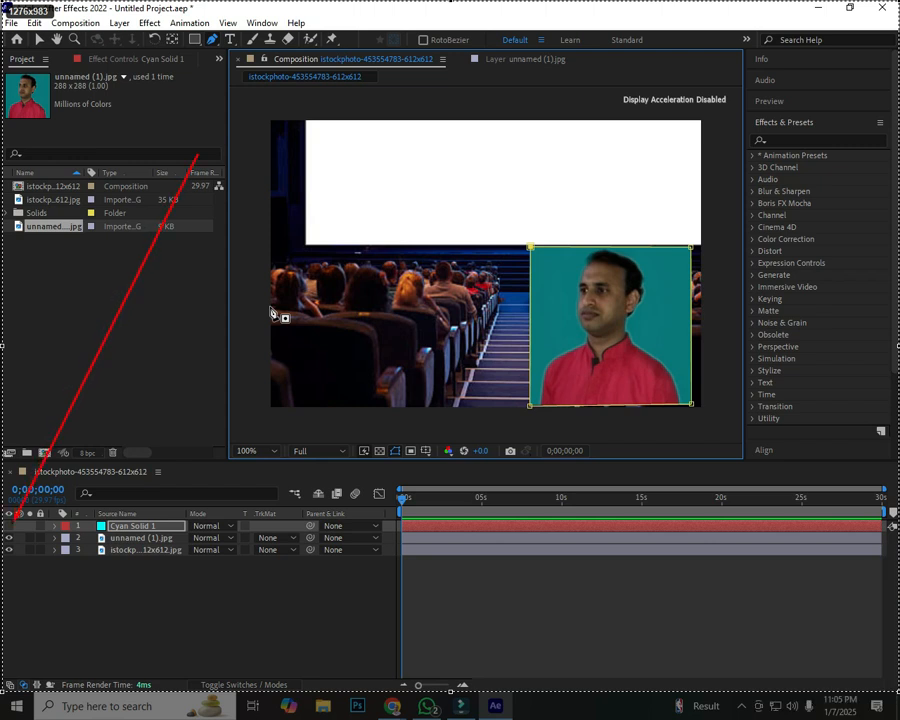
{"action": "left_click_drag", "start_coordinate": [95, 600], "coordinate": [15, 526]}
{"action": "left_click_drag", "start_coordinate": [123, 429], "coordinate": [14, 523]}
{"action": "left_click_drag", "start_coordinate": [45, 357], "coordinate": [9, 518]}
{"action": "left_click_drag", "start_coordinate": [20, 590], "coordinate": [9, 536]}
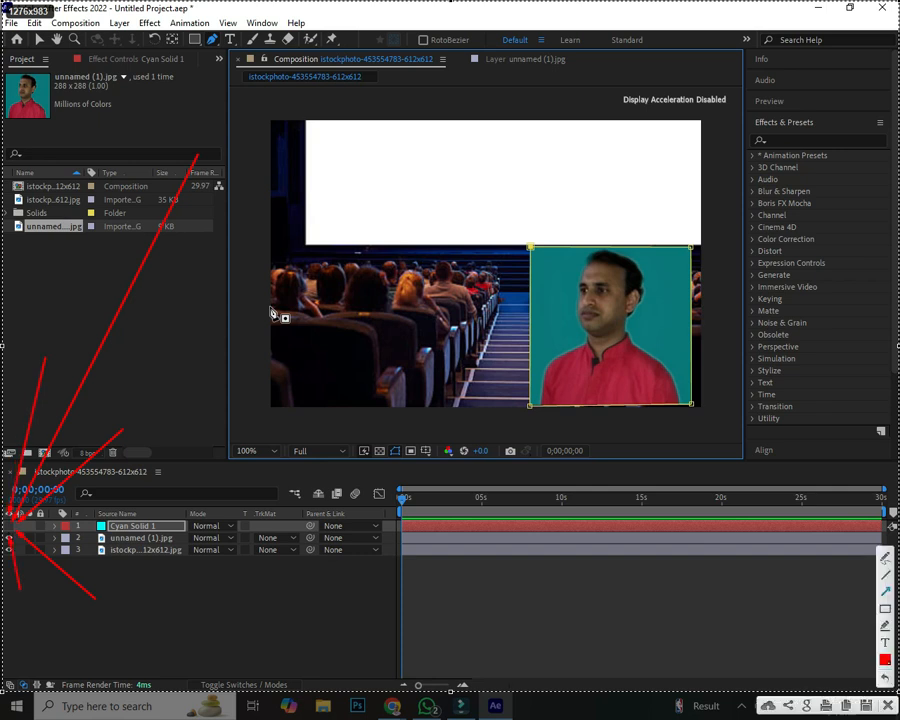
{"action": "key", "text": "ctrl+c"}
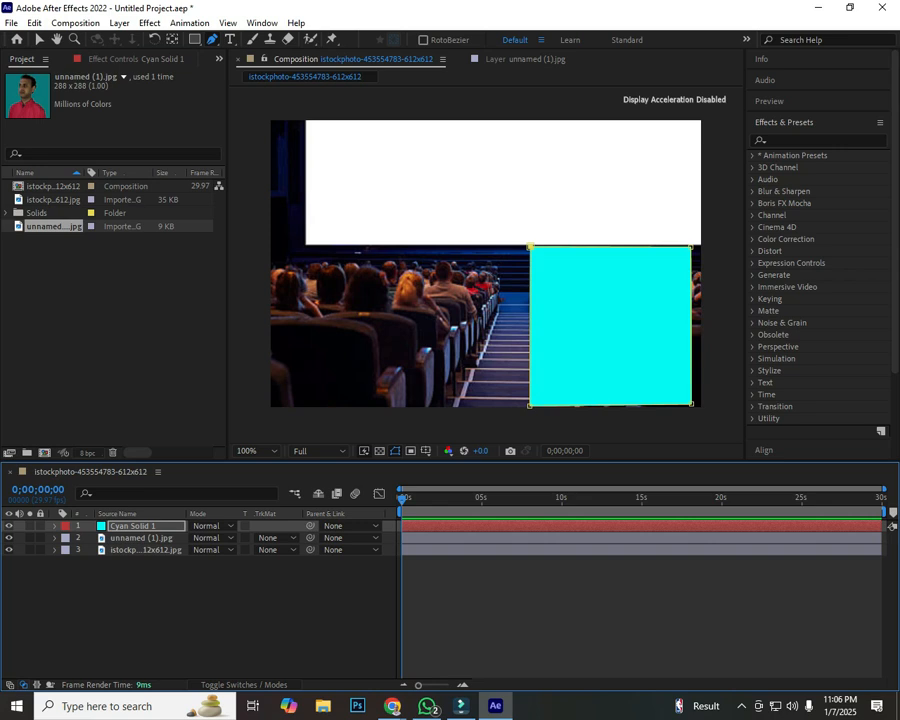
Switch to the Selection tool and search the effects and presets for "stroke".
{"action": "left_click", "coordinate": [39, 40]}
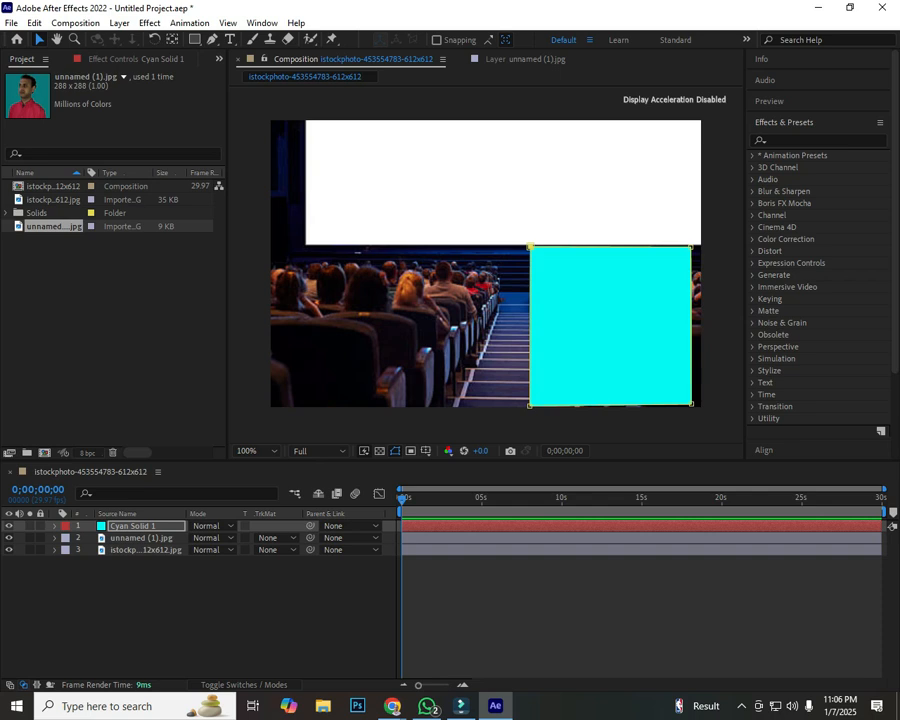
{"action": "left_click", "coordinate": [822, 141]}
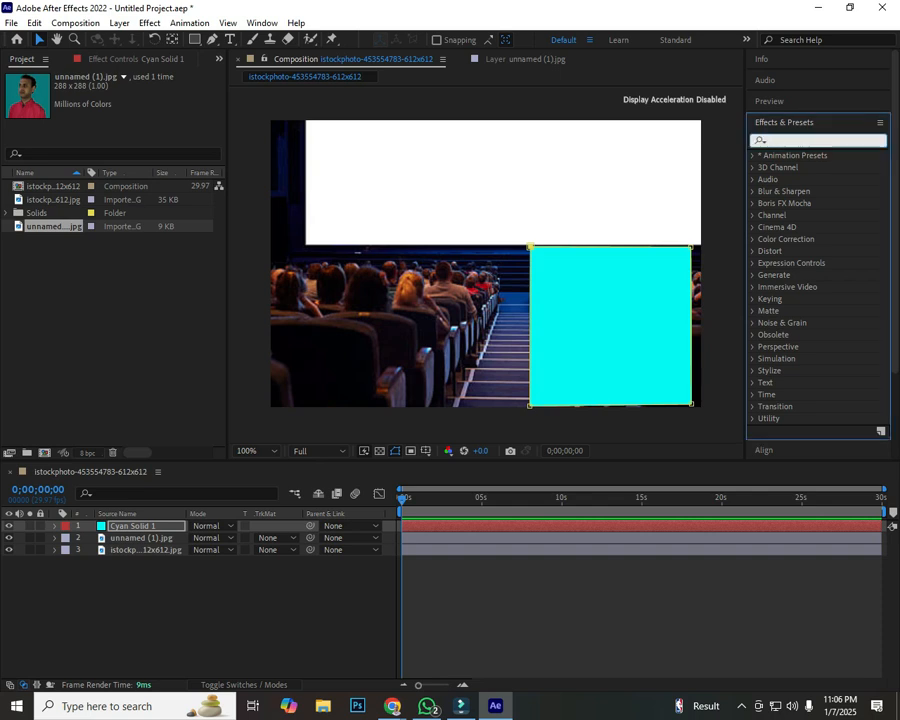
{"action": "type", "text": "s"}
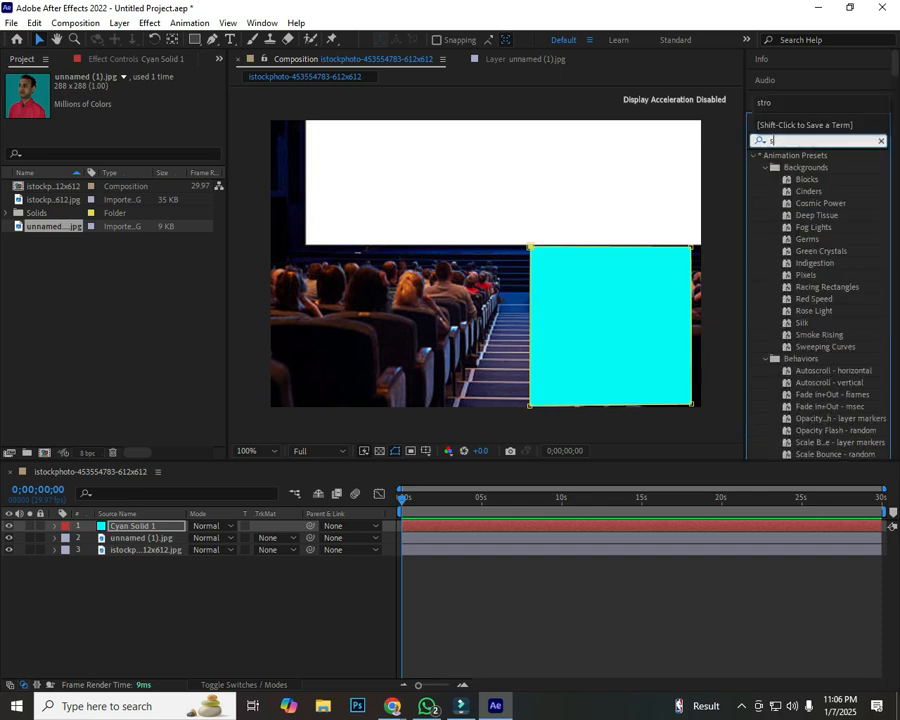
{"action": "type", "text": "tr"}
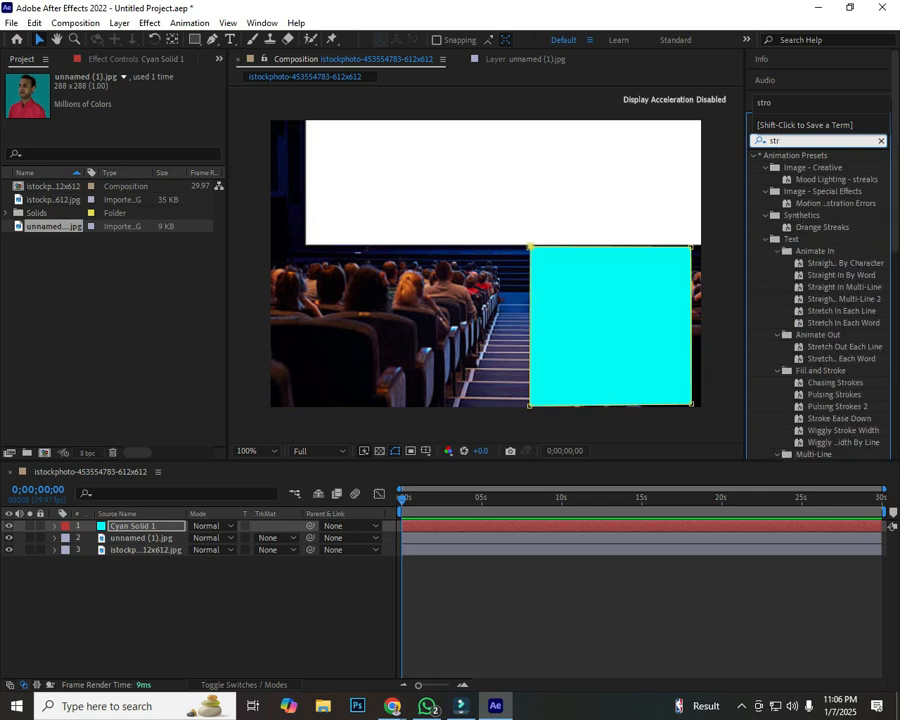
{"action": "type", "text": "oc"}
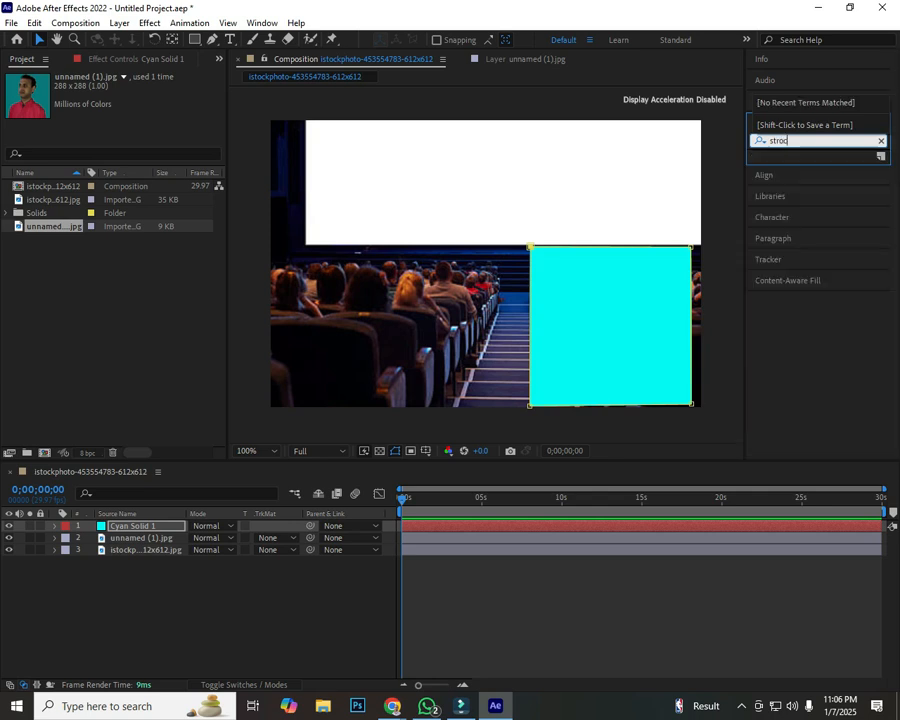
{"action": "type", "text": "k"}
{"action": "key", "text": "BackSpace"}
{"action": "key", "text": "BackSpace"}
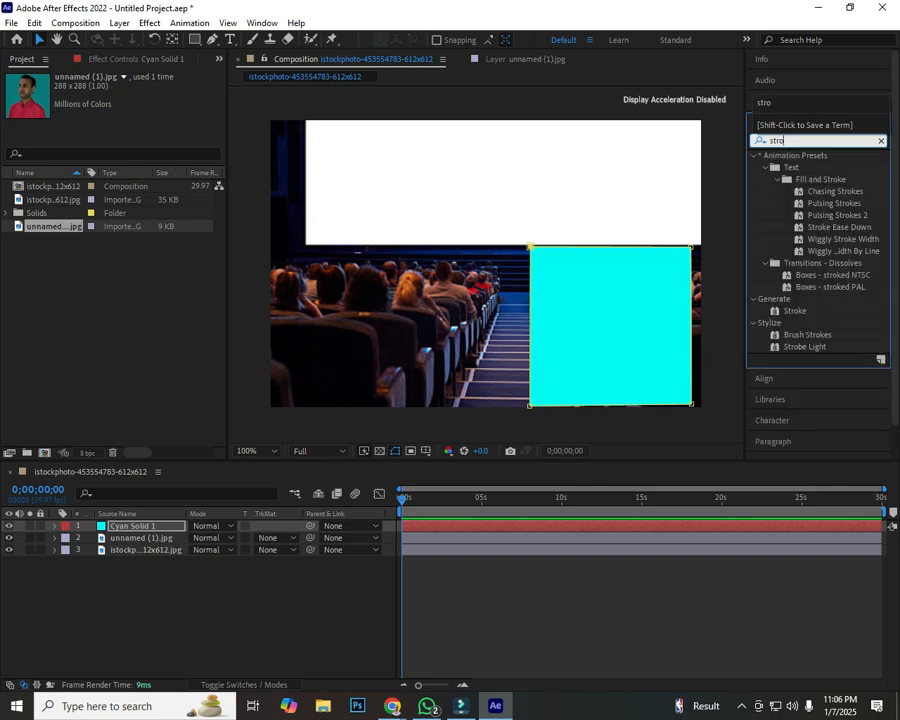
{"action": "type", "text": "ke"}
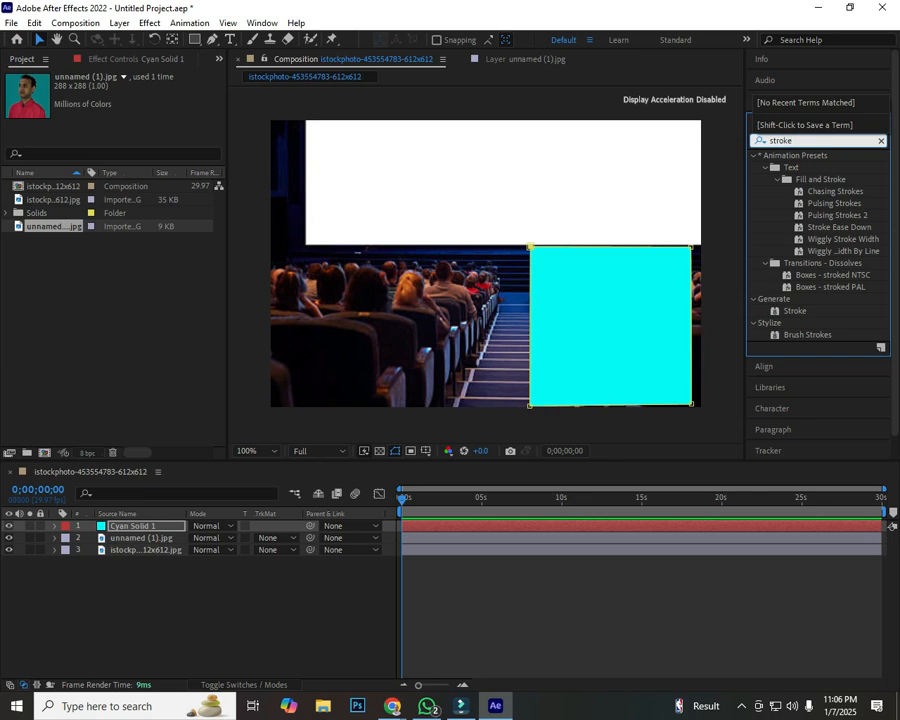
Outline the stroke search term and the Generate Stroke effect with red rectangles on a screen capture, and discard the capture.
{"action": "key", "text": "Print"}
{"action": "left_click_drag", "start_coordinate": [2, 1], "coordinate": [898, 692]}
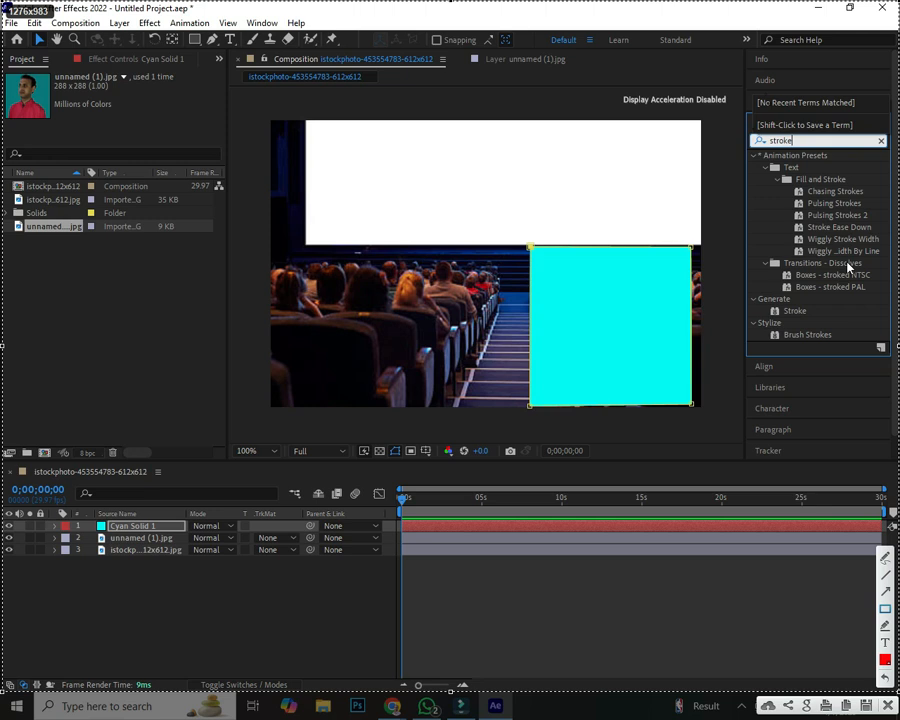
{"action": "left_click_drag", "start_coordinate": [752, 127], "coordinate": [885, 148]}
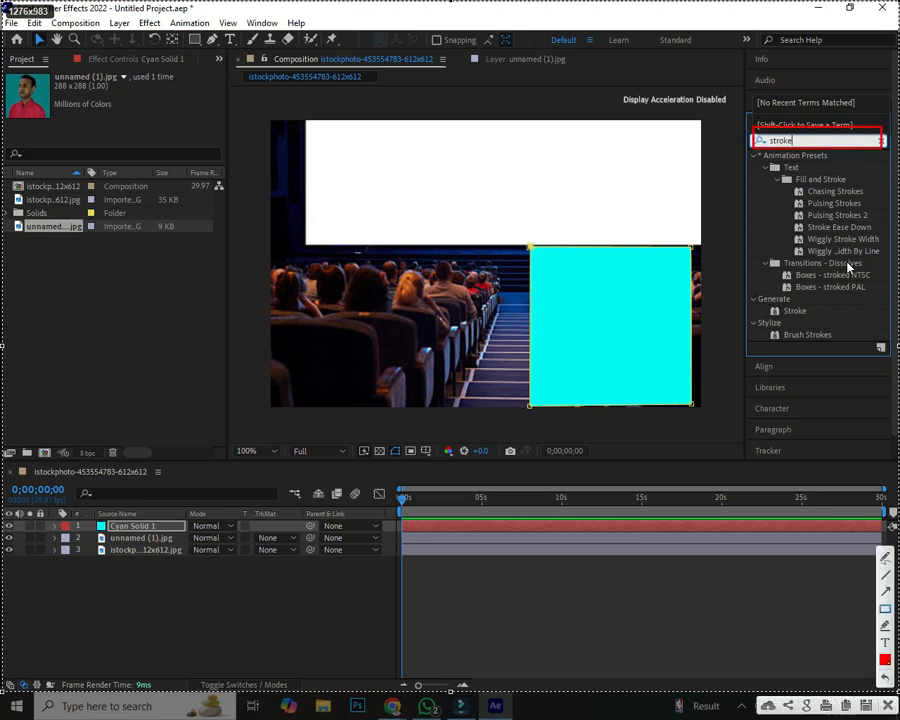
{"action": "mouse_move", "coordinate": [752, 293]}
{"action": "left_mouse_down"}
{"action": "mouse_move", "coordinate": [800, 318]}
{"action": "mouse_move", "coordinate": [898, 318]}
{"action": "left_mouse_up"}
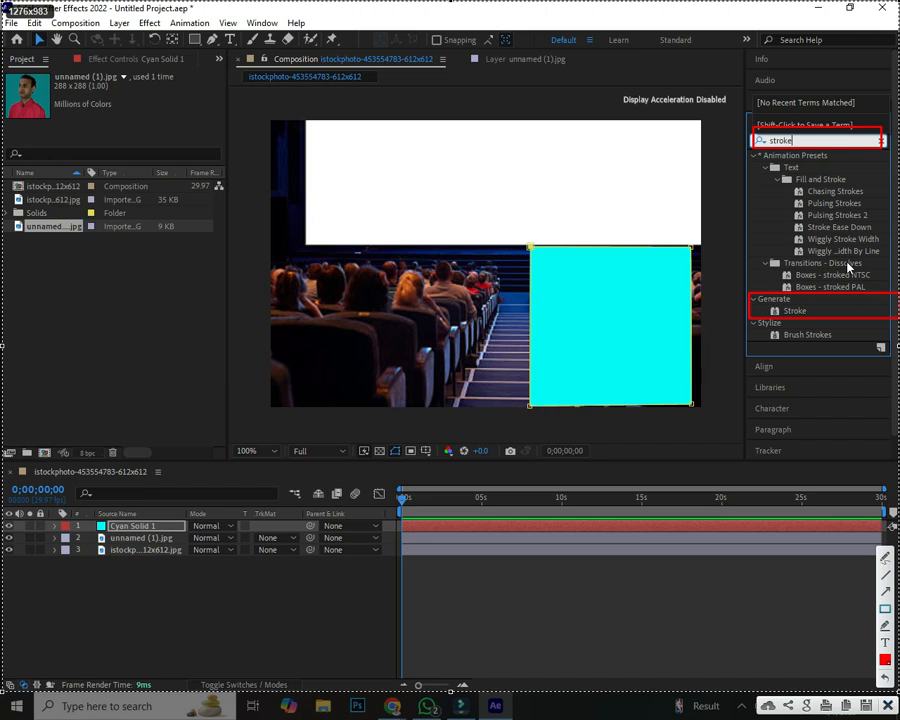
{"action": "key", "text": "ctrl+c"}
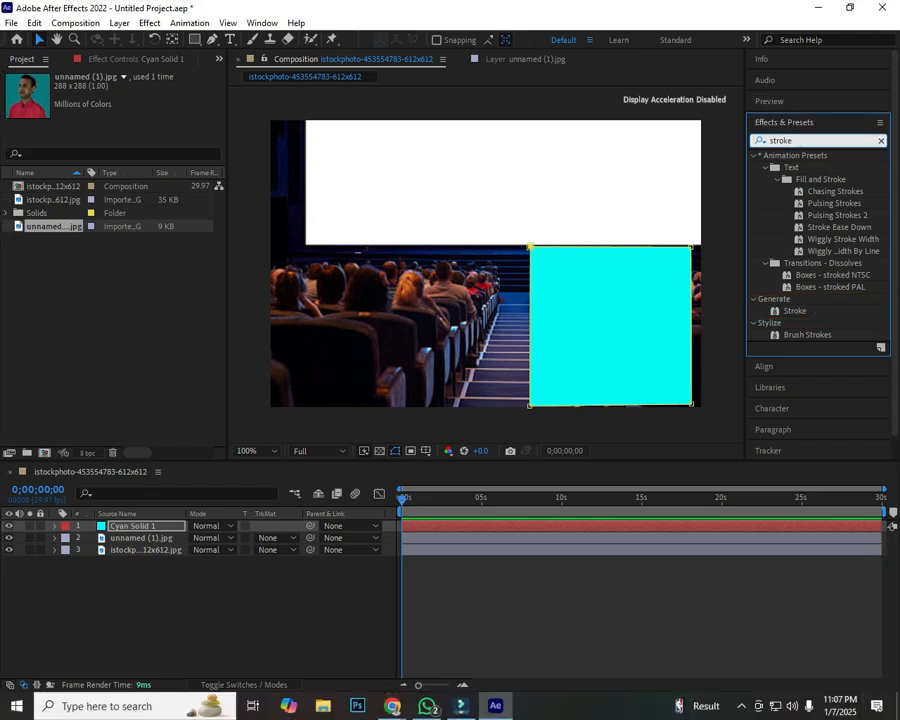
Apply the Generate Stroke effect to the Cyan Solid 1 layer and discard the annotated capture that explains it.
{"action": "mouse_move", "coordinate": [795, 311]}
{"action": "left_mouse_down"}
{"action": "mouse_move", "coordinate": [780, 330]}
{"action": "mouse_move", "coordinate": [628, 383]}
{"action": "mouse_move", "coordinate": [555, 360]}
{"action": "mouse_move", "coordinate": [557, 349]}
{"action": "mouse_move", "coordinate": [239, 355]}
{"action": "mouse_move", "coordinate": [131, 432]}
{"action": "mouse_move", "coordinate": [109, 482]}
{"action": "left_mouse_up"}
{"action": "left_click_drag", "start_coordinate": [133, 526], "coordinate": [133, 526]}
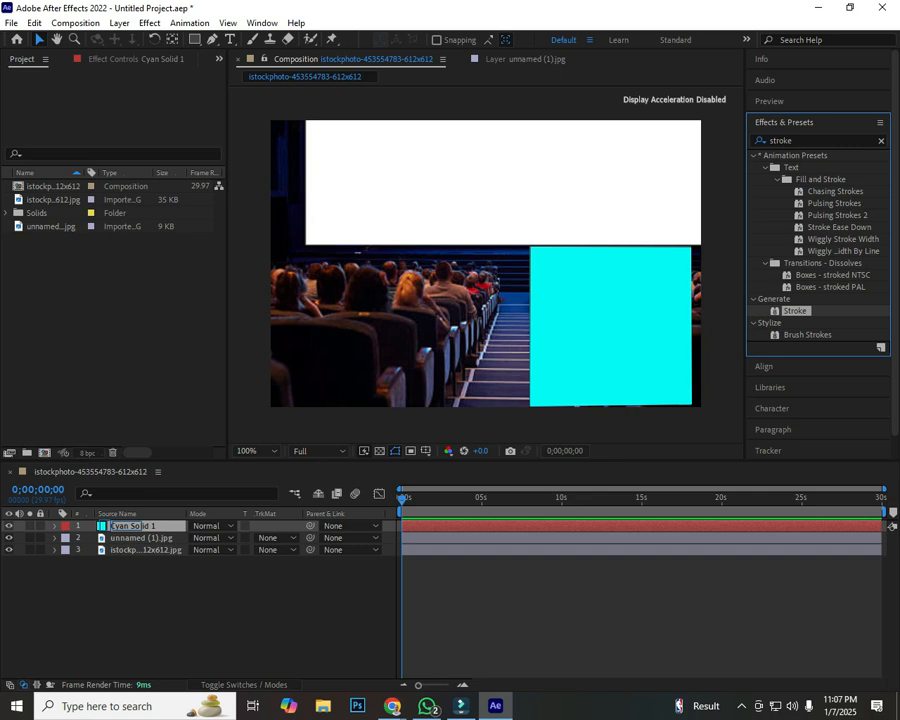
{"action": "left_click_drag", "start_coordinate": [130, 526], "coordinate": [130, 526]}
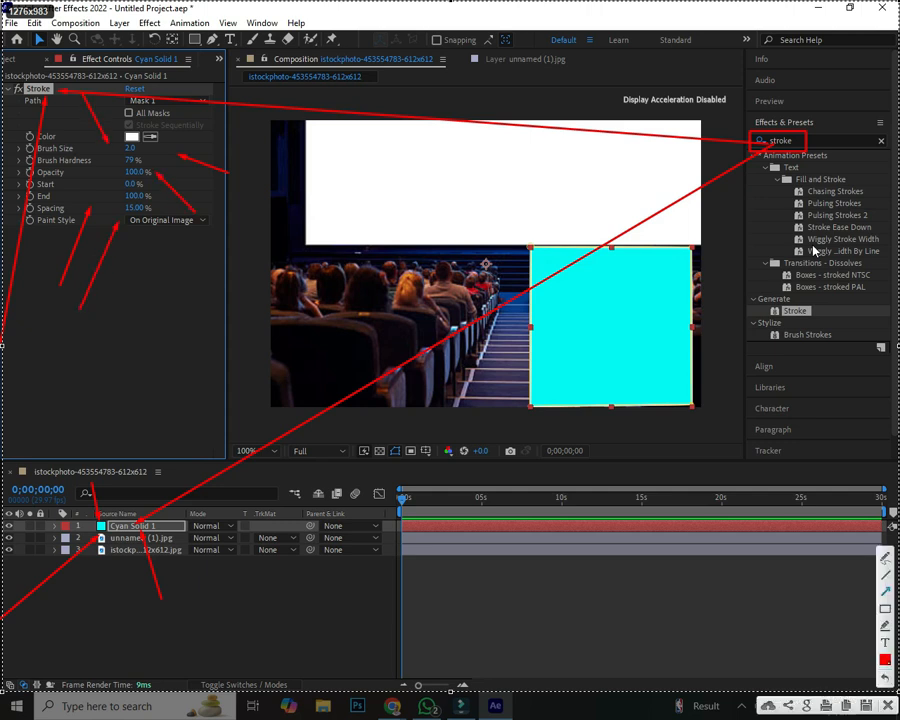
{"action": "key", "text": "Escape"}
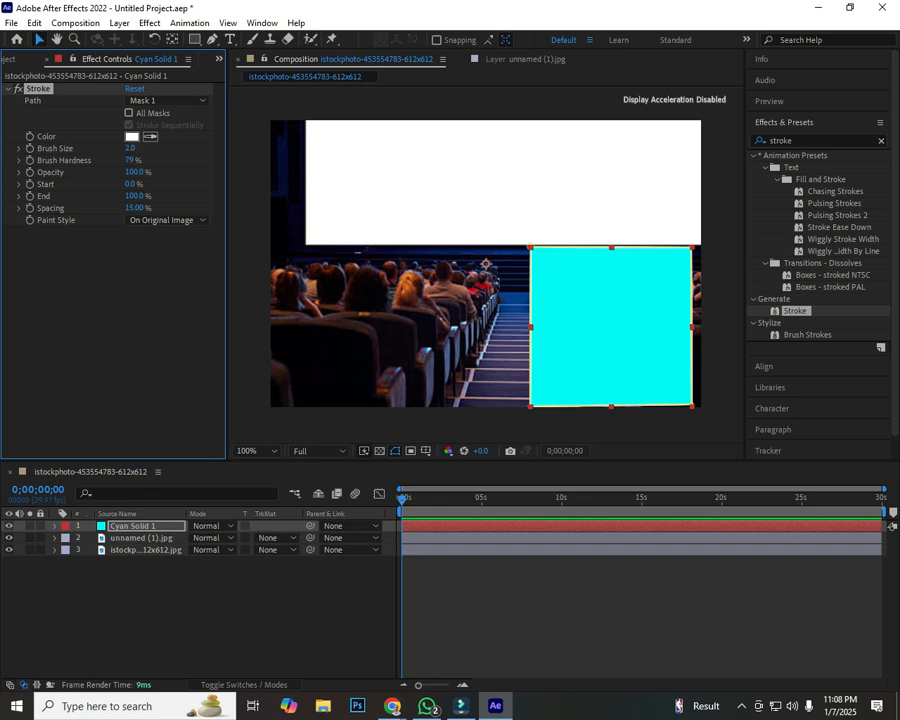
Mark the Stroke settings and the Paint Style option with red rectangles and arrows on a screen capture, and discard it.
{"action": "key", "text": "F1"}
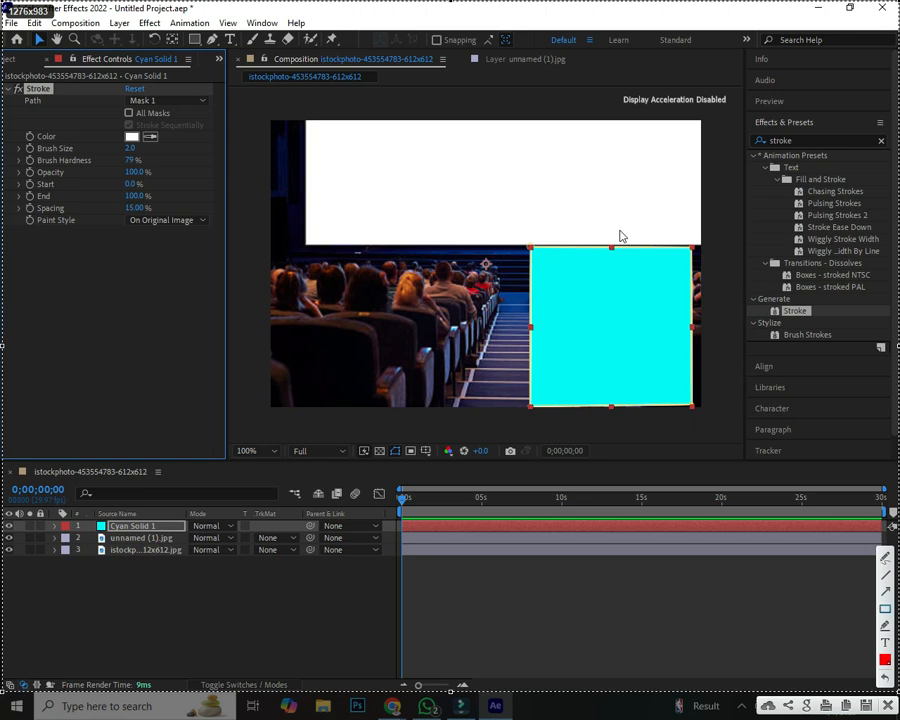
{"action": "mouse_move", "coordinate": [8, 71]}
{"action": "left_mouse_down"}
{"action": "mouse_move", "coordinate": [211, 207]}
{"action": "mouse_move", "coordinate": [228, 255]}
{"action": "left_mouse_up"}
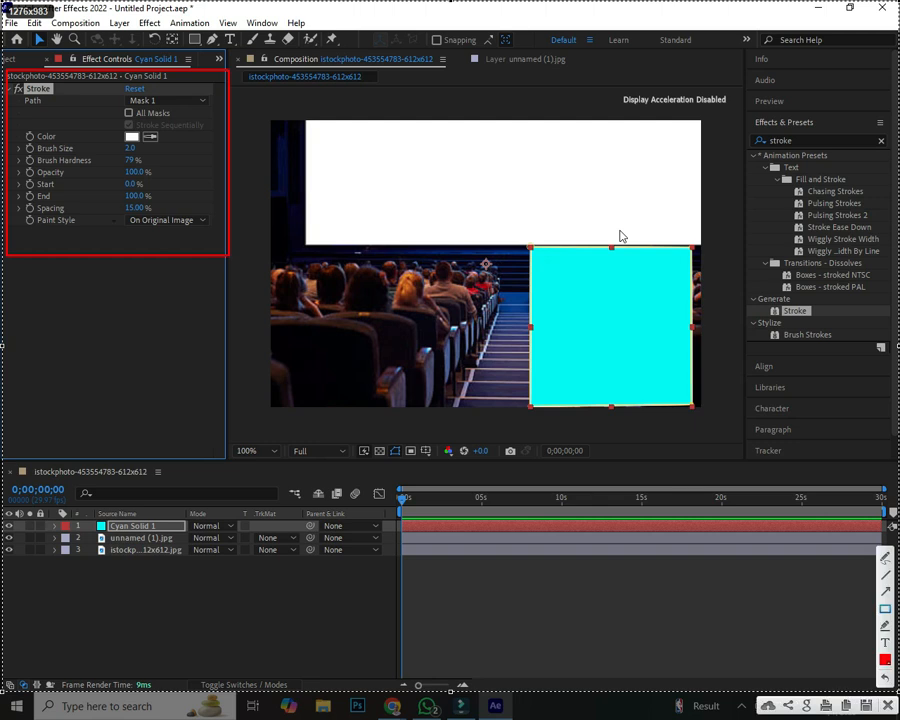
{"action": "mouse_move", "coordinate": [121, 208]}
{"action": "left_mouse_down"}
{"action": "mouse_move", "coordinate": [215, 231]}
{"action": "mouse_move", "coordinate": [208, 341]}
{"action": "left_mouse_up"}
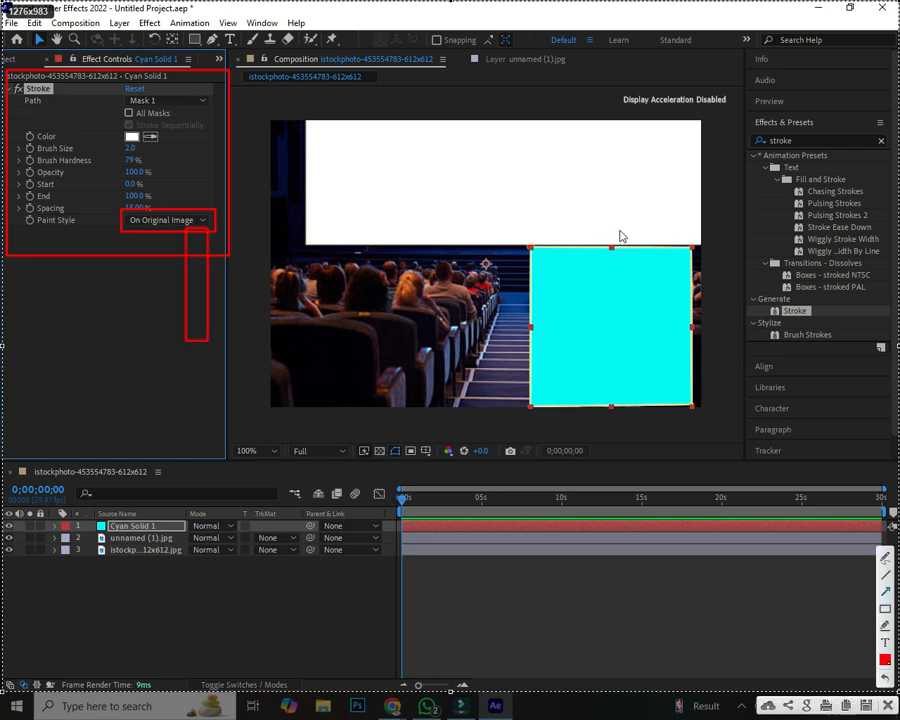
{"action": "left_click_drag", "start_coordinate": [255, 132], "coordinate": [208, 226]}
{"action": "left_click_drag", "start_coordinate": [184, 184], "coordinate": [196, 204]}
{"action": "key", "text": "Escape"}
Set the Stroke effect's Paint Style to On Transparent and deselect the cyan solid.
{"action": "left_click", "coordinate": [168, 220]}
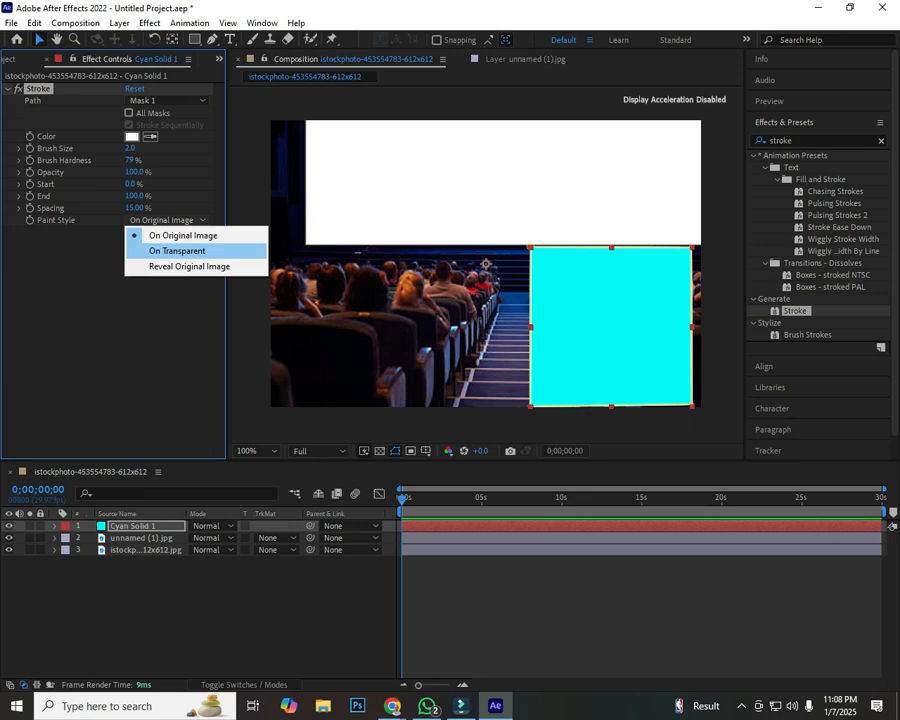
{"action": "key", "text": "Return"}
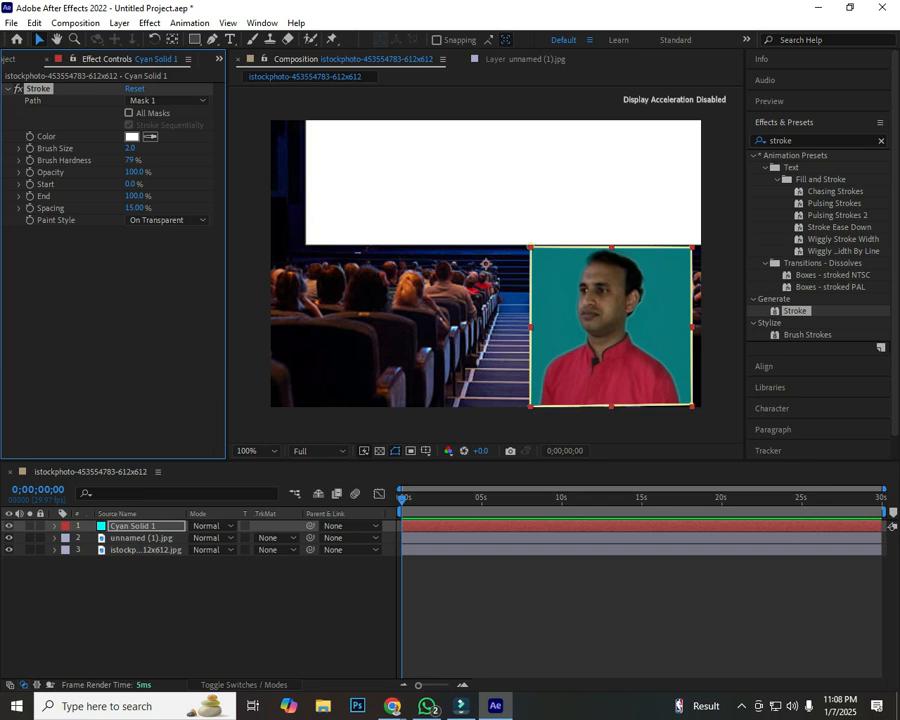
{"action": "left_click", "coordinate": [892, 526]}
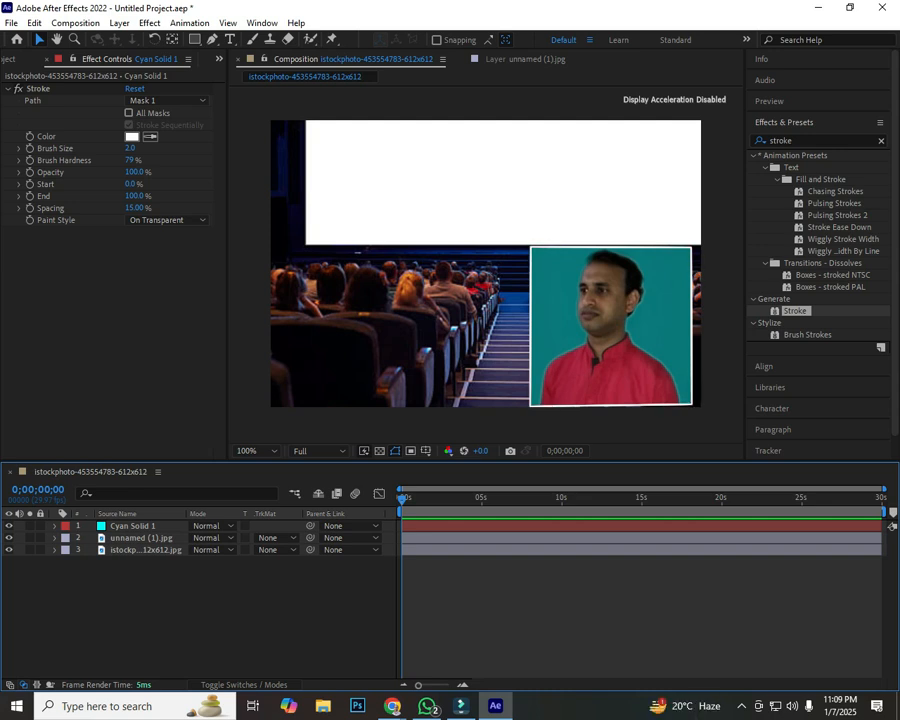
Select the Cyan Solid 1 layer and change its Stroke color to green 40E314.
{"action": "left_click", "coordinate": [133, 526]}
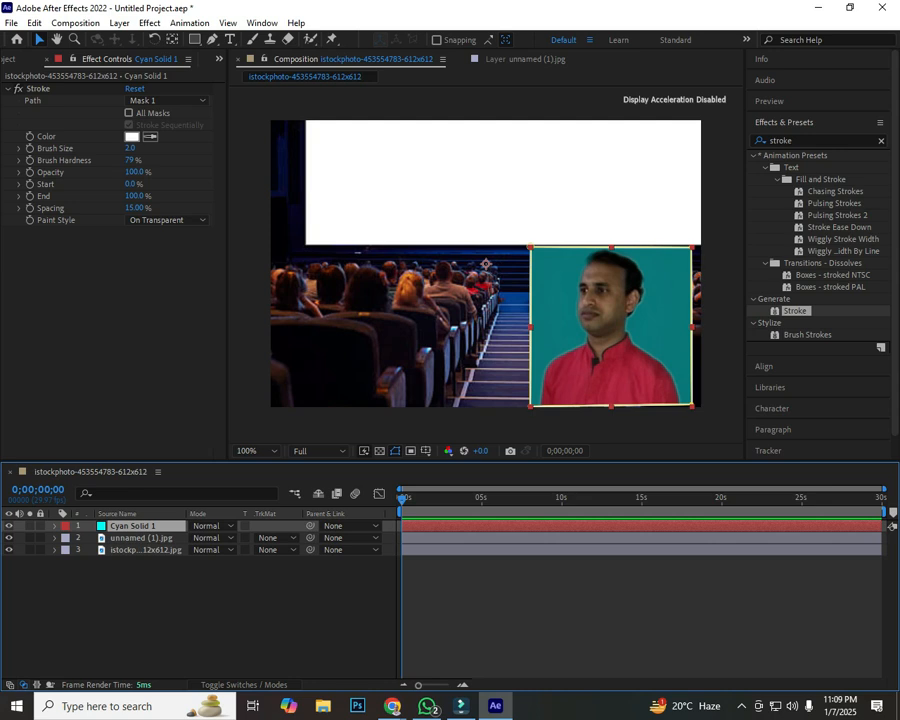
{"action": "left_click", "coordinate": [131, 136]}
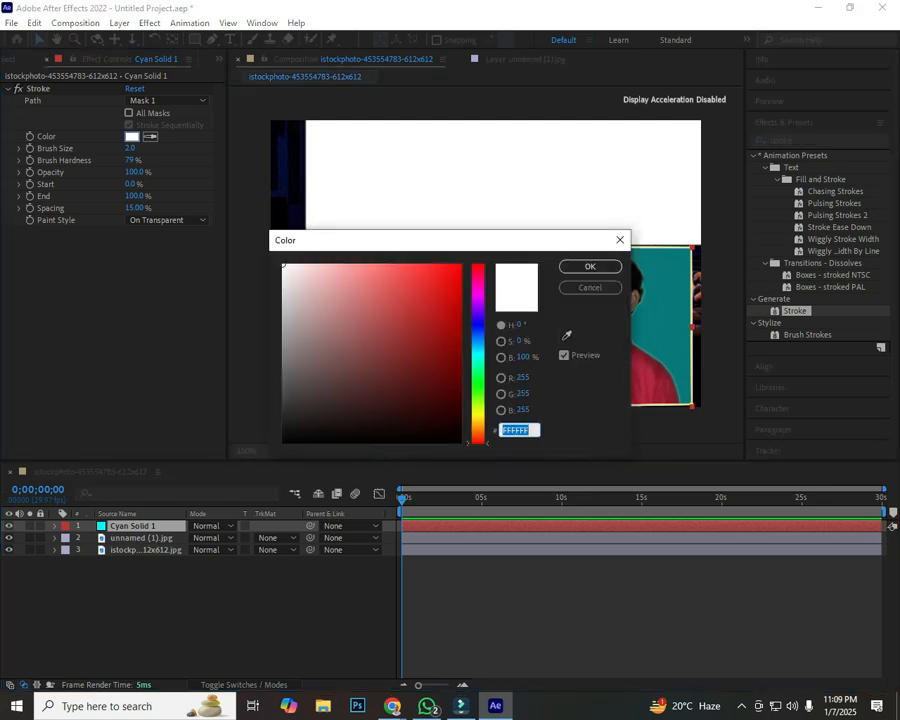
{"action": "left_click", "coordinate": [447, 334]}
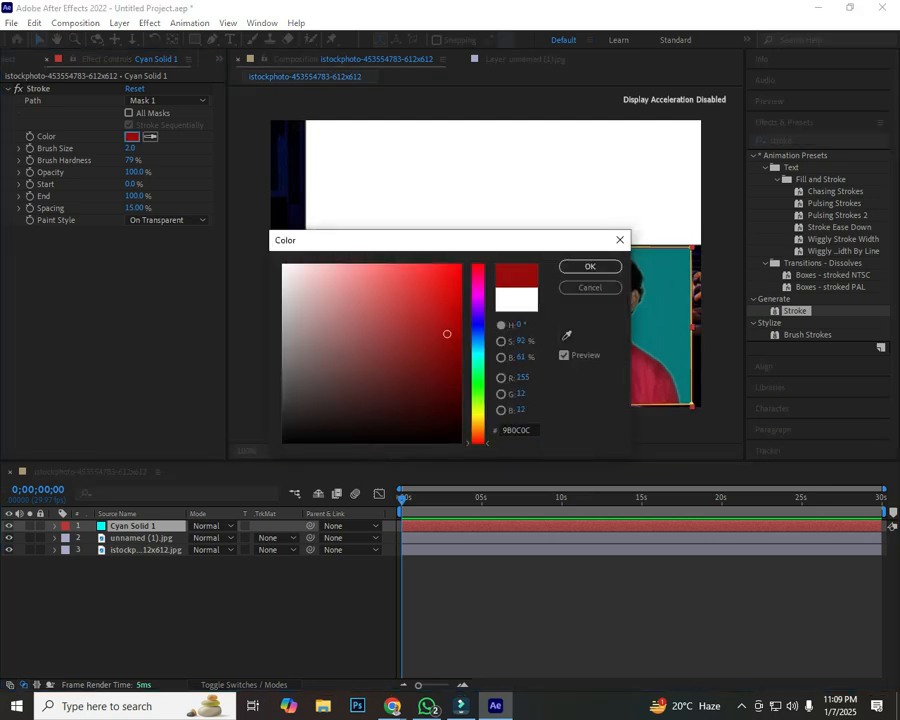
{"action": "mouse_move", "coordinate": [478, 440]}
{"action": "left_mouse_down"}
{"action": "mouse_move", "coordinate": [478, 312]}
{"action": "mouse_move", "coordinate": [478, 390]}
{"action": "left_mouse_up"}
{"action": "left_click", "coordinate": [446, 283]}
{"action": "left_click", "coordinate": [590, 267]}
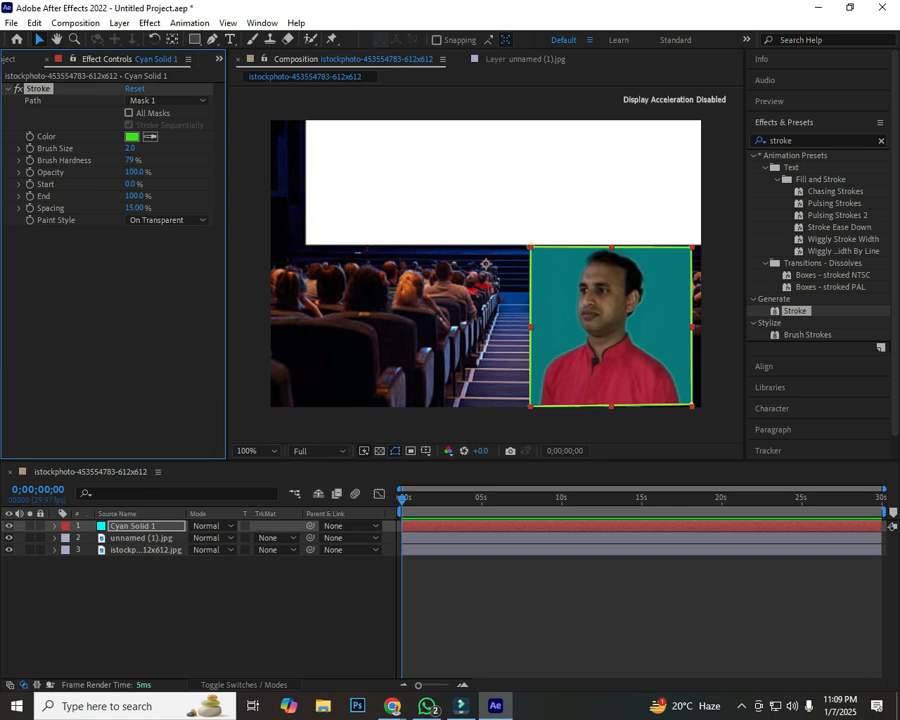
Change the Stroke color of the portrait's outline to bright red FF1E00.
{"action": "left_click", "coordinate": [132, 137]}
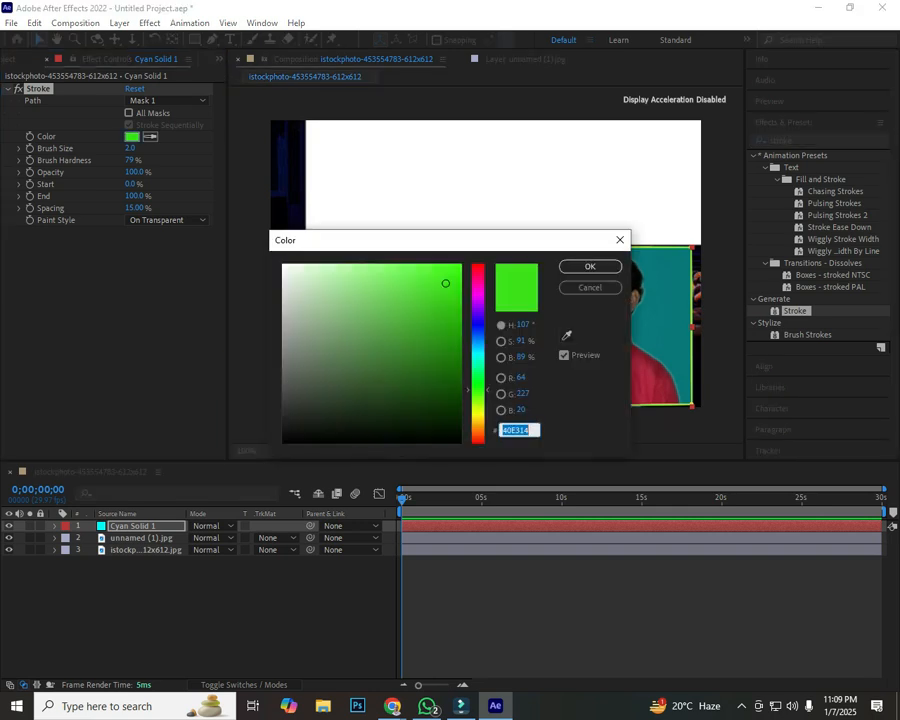
{"action": "type", "text": "E32C14"}
{"action": "key", "text": "Tab"}
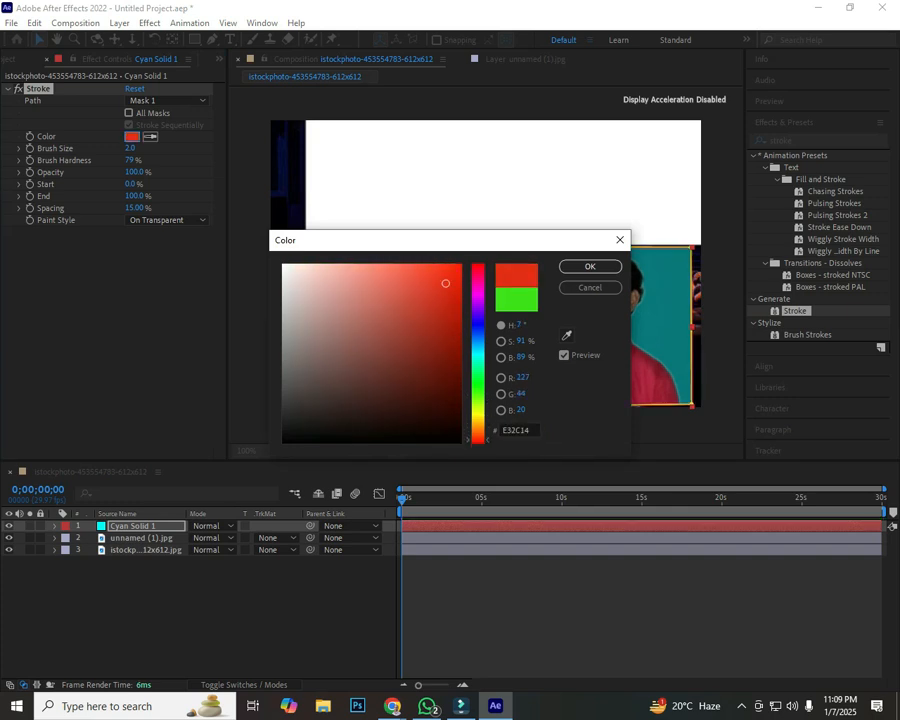
{"action": "key", "text": "Return"}
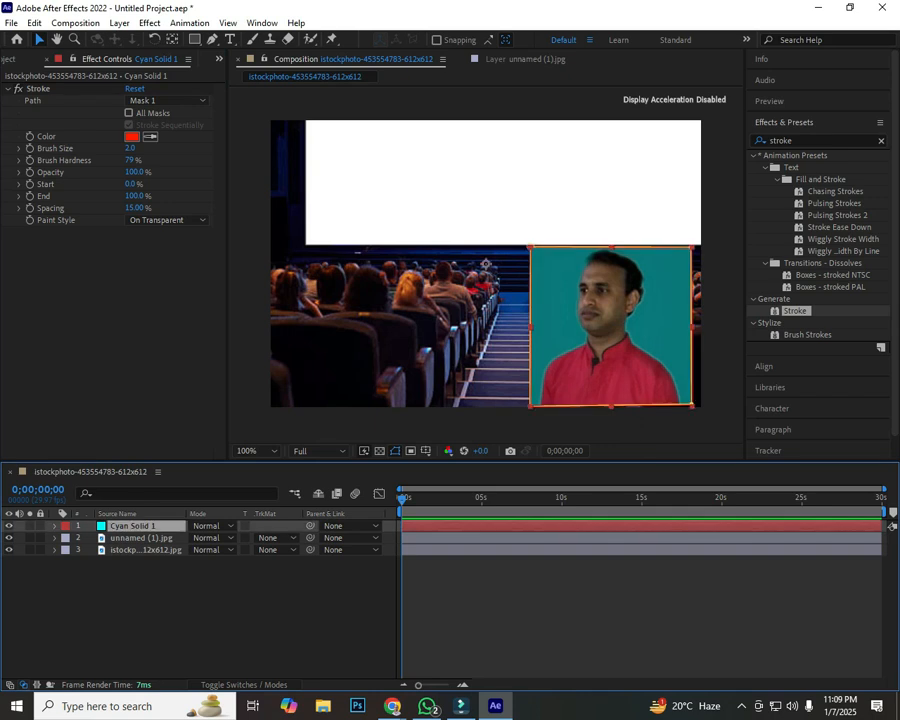
Recolor the Stroke outline around the portrait bright green and deselect the layer.
{"action": "left_click", "coordinate": [132, 137]}
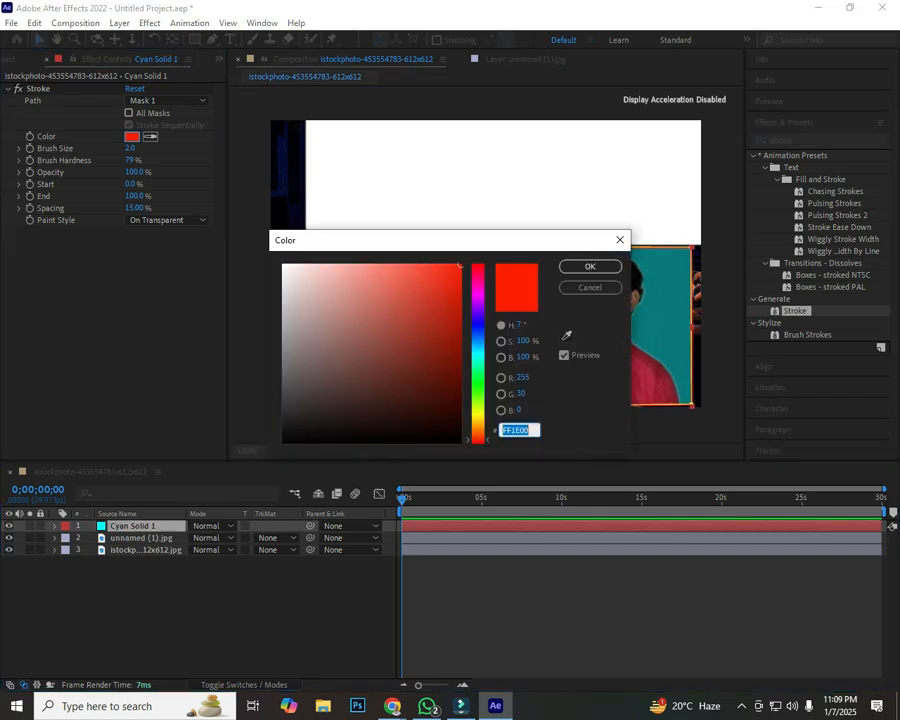
{"action": "mouse_move", "coordinate": [478, 402]}
{"action": "left_mouse_down"}
{"action": "mouse_move", "coordinate": [478, 351]}
{"action": "mouse_move", "coordinate": [478, 378]}
{"action": "left_mouse_up"}
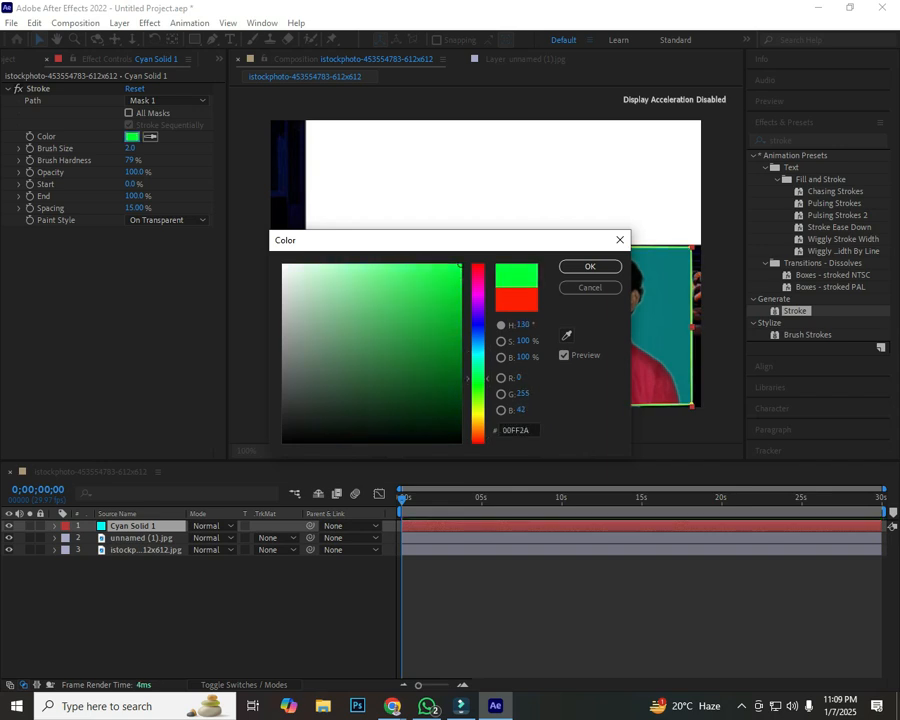
{"action": "key", "text": "Return"}
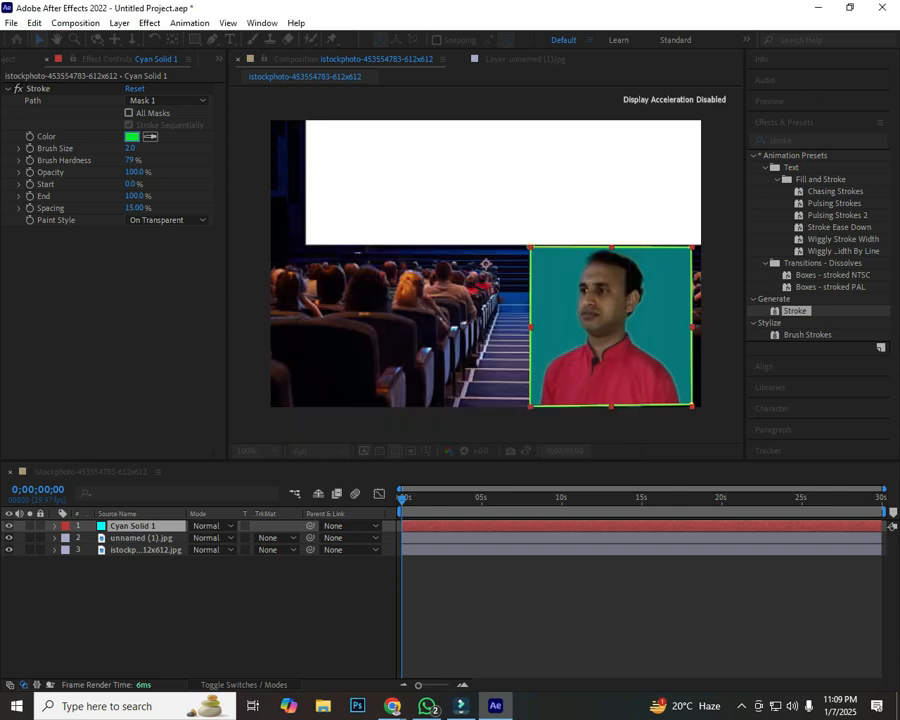
{"action": "left_click", "coordinate": [470, 608]}
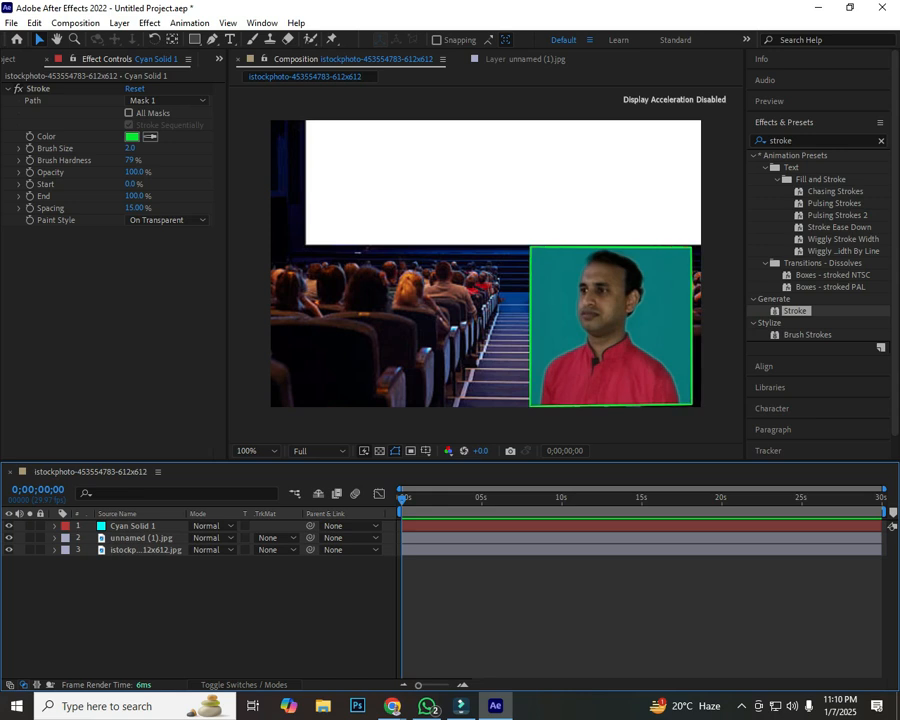
{"action": "key", "text": "Print"}
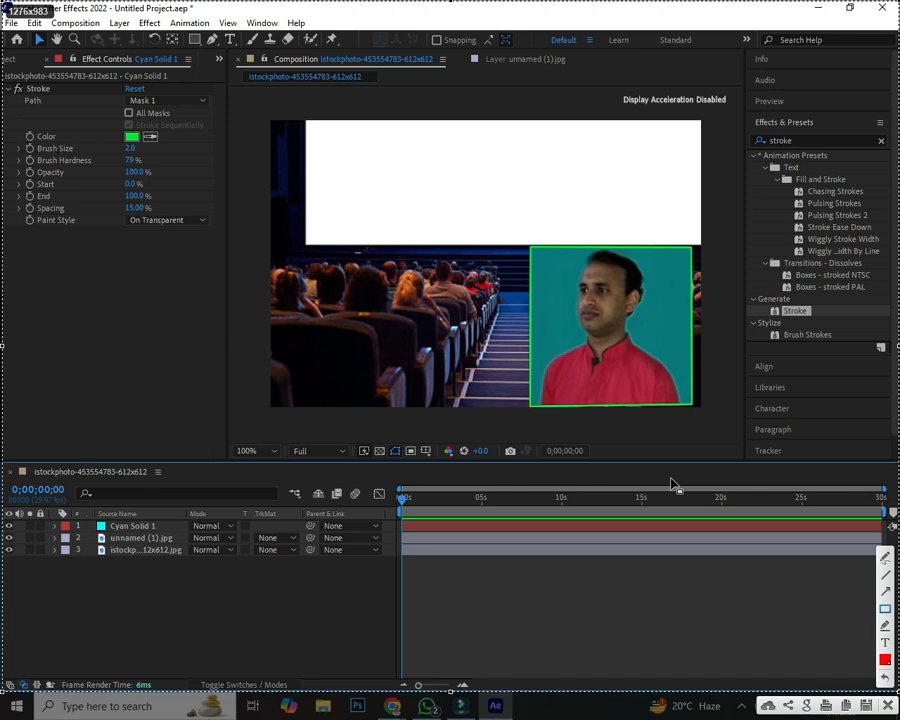
{"action": "left_click_drag", "start_coordinate": [23, 144], "coordinate": [185, 155]}
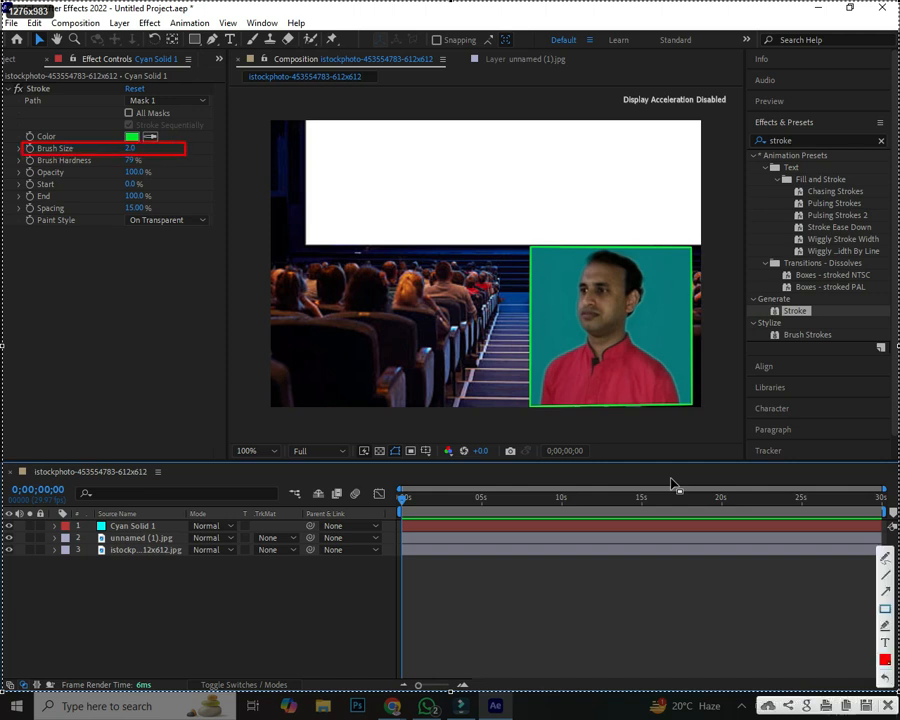
{"action": "mouse_move", "coordinate": [531, 246]}
{"action": "left_mouse_down"}
{"action": "mouse_move", "coordinate": [698, 322]}
{"action": "mouse_move", "coordinate": [694, 410]}
{"action": "left_mouse_up"}
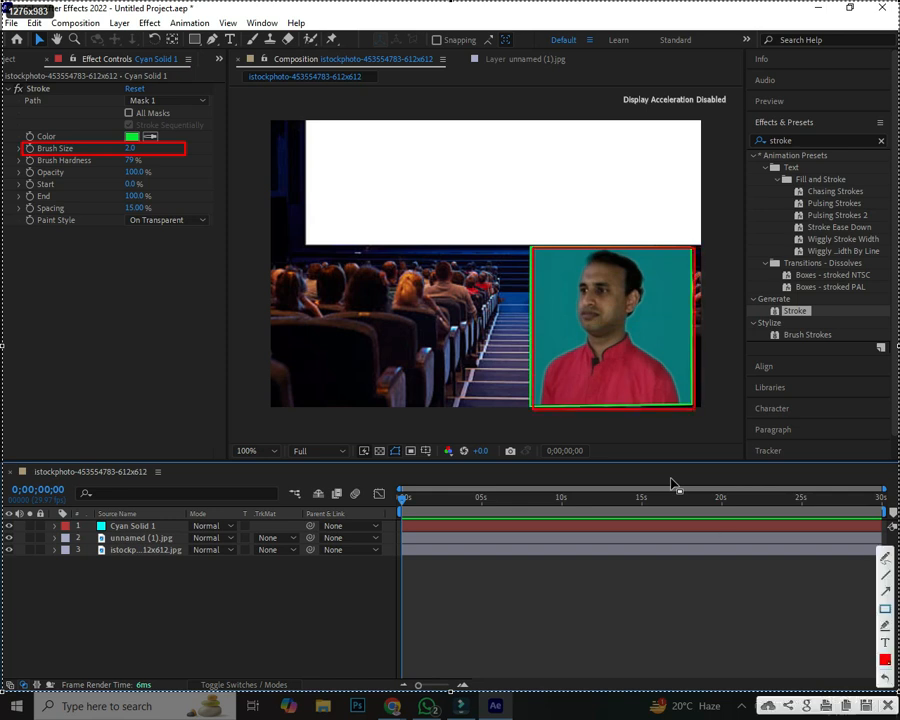
{"action": "key", "text": "ctrl+c"}
Set the Stroke effect's Brush Size to 1.3 on Cyan Solid 1 and deselect the layer.
{"action": "mouse_move", "coordinate": [130, 148]}
{"action": "left_mouse_down"}
{"action": "mouse_move", "coordinate": [260, 148]}
{"action": "mouse_move", "coordinate": [125, 148]}
{"action": "left_mouse_up"}
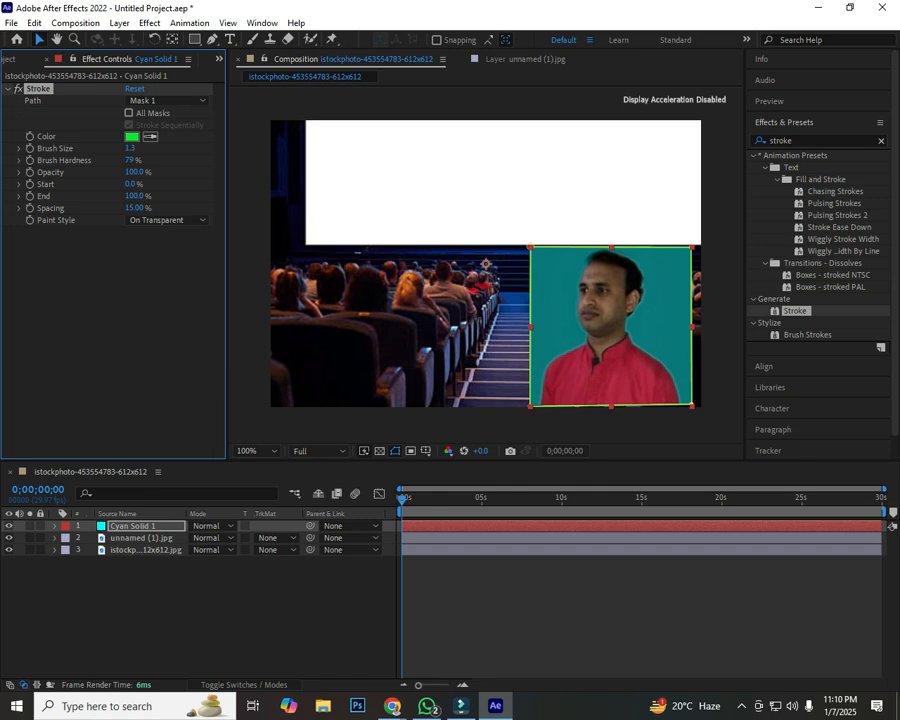
{"action": "left_click", "coordinate": [130, 148]}
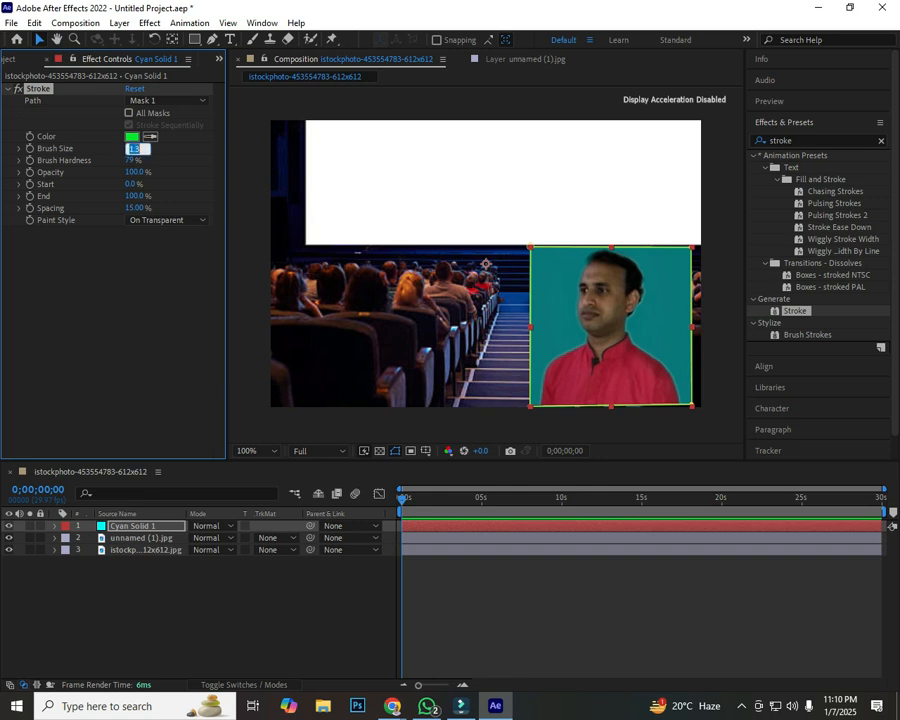
{"action": "type", "text": "1.3"}
{"action": "key", "text": "Return"}
{"action": "left_click", "coordinate": [115, 300]}
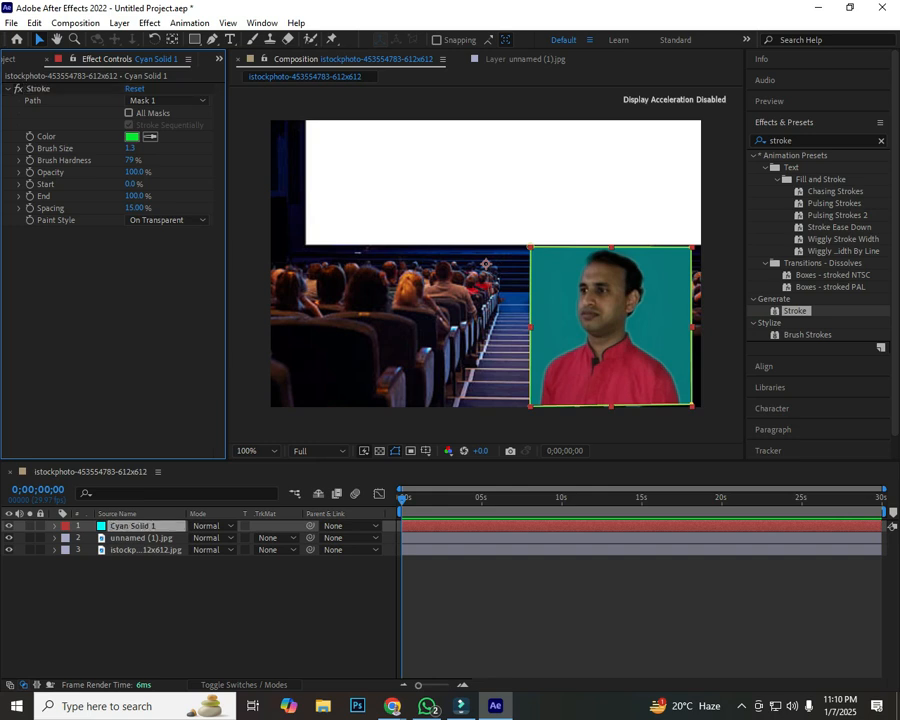
{"action": "left_click", "coordinate": [230, 610]}
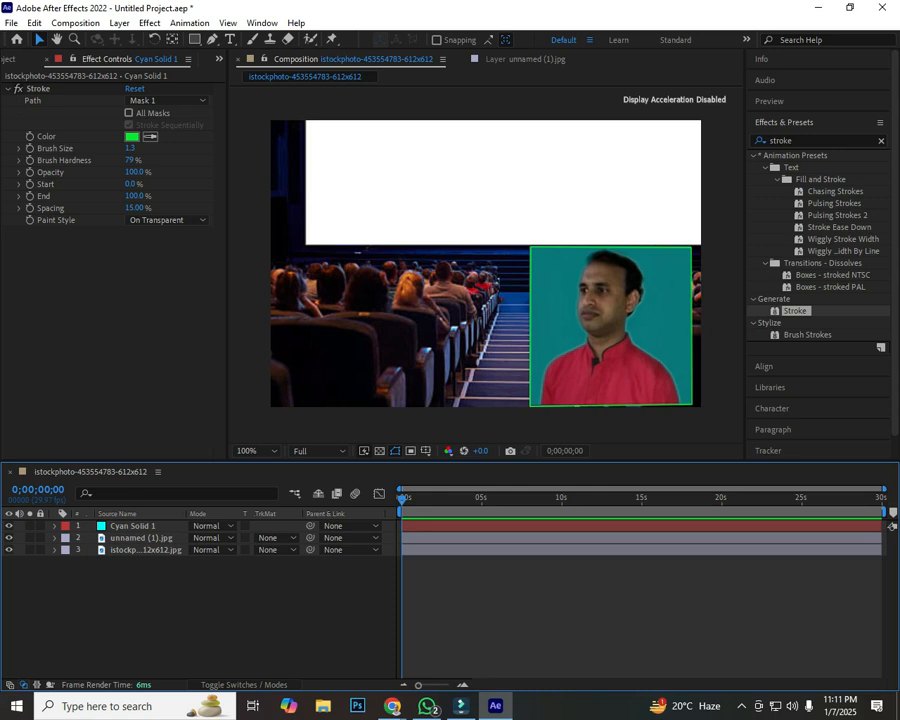
Replace the effects search term with "glow" to find the Glow effect.
{"action": "key", "text": "ctrl+5"}
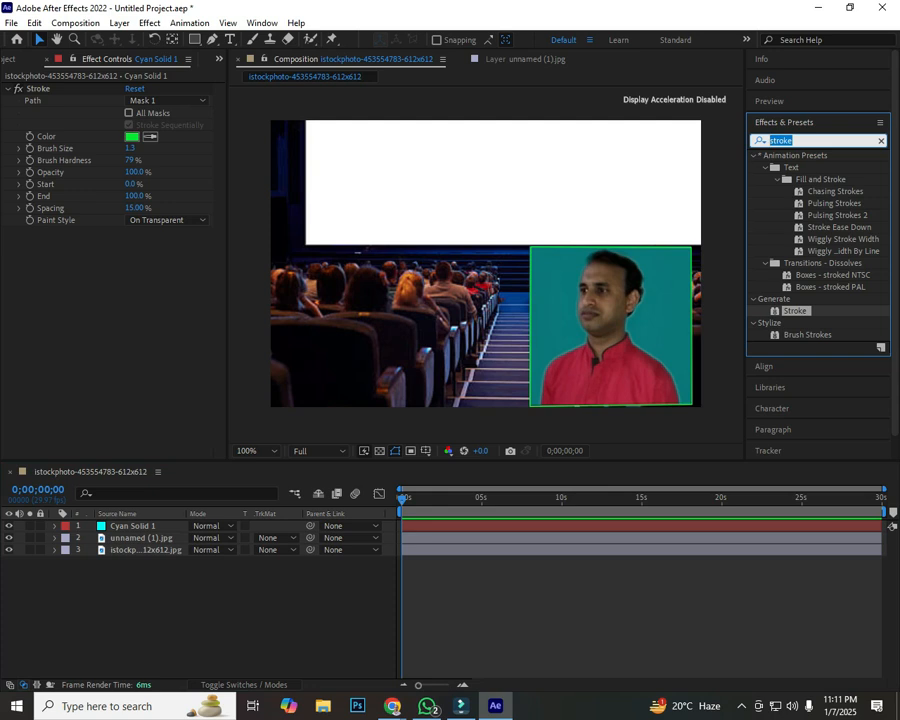
{"action": "key", "text": "BackSpace"}
{"action": "type", "text": "glow"}
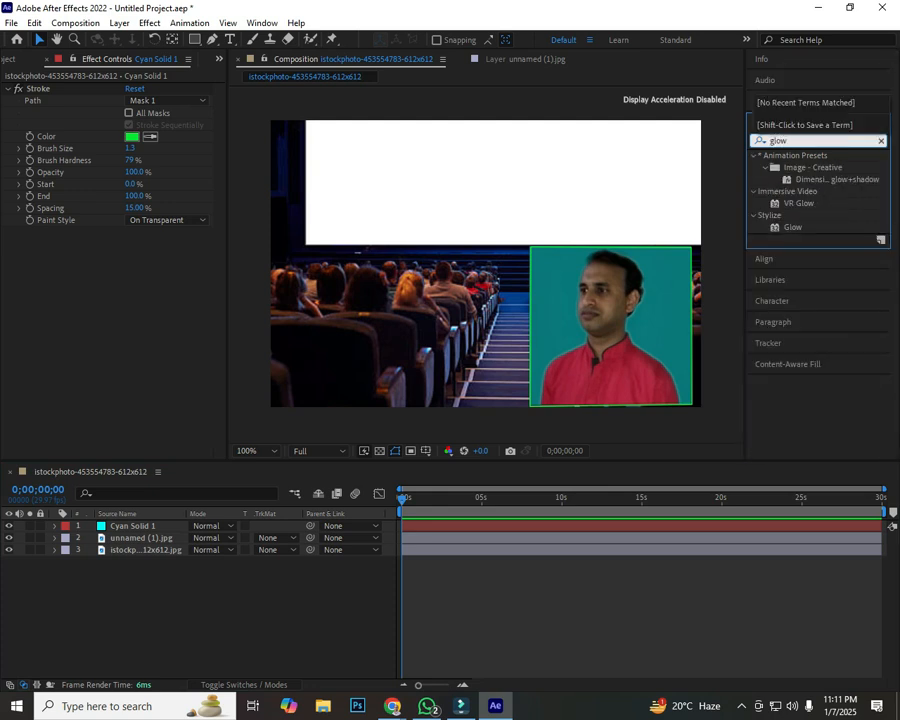
{"action": "key", "text": "Return"}
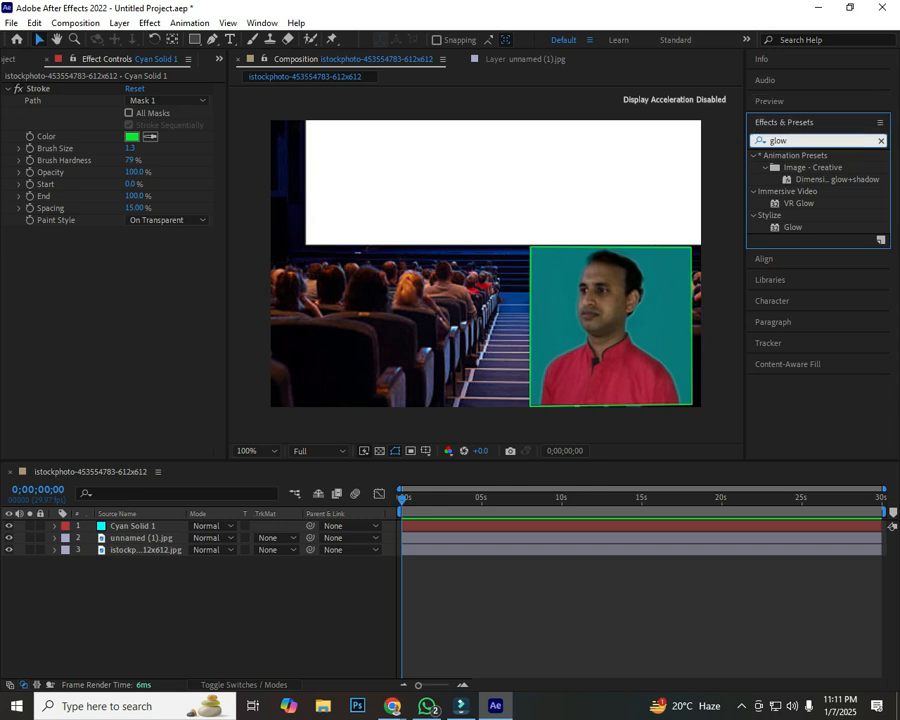
{"action": "key", "text": "Print"}
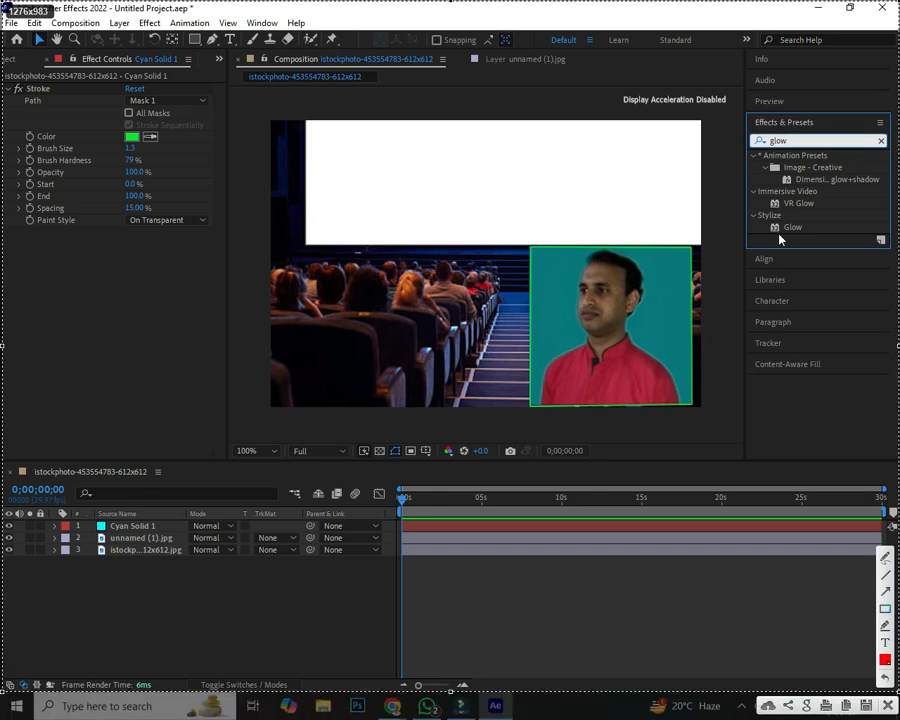
{"action": "mouse_move", "coordinate": [765, 216]}
{"action": "left_mouse_down"}
{"action": "mouse_move", "coordinate": [804, 239]}
{"action": "mouse_move", "coordinate": [855, 239]}
{"action": "left_mouse_up"}
{"action": "mouse_move", "coordinate": [770, 231]}
{"action": "left_mouse_down"}
{"action": "mouse_move", "coordinate": [300, 300]}
{"action": "mouse_move", "coordinate": [112, 286]}
{"action": "left_mouse_up"}
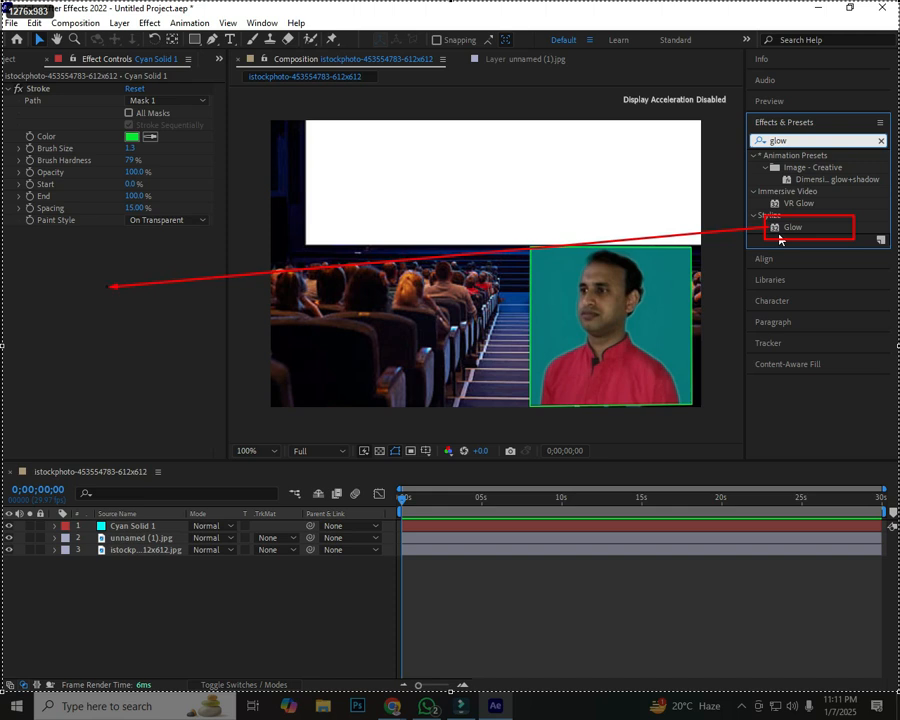
{"action": "left_click_drag", "start_coordinate": [183, 381], "coordinate": [140, 306]}
{"action": "left_click_drag", "start_coordinate": [810, 225], "coordinate": [112, 318]}
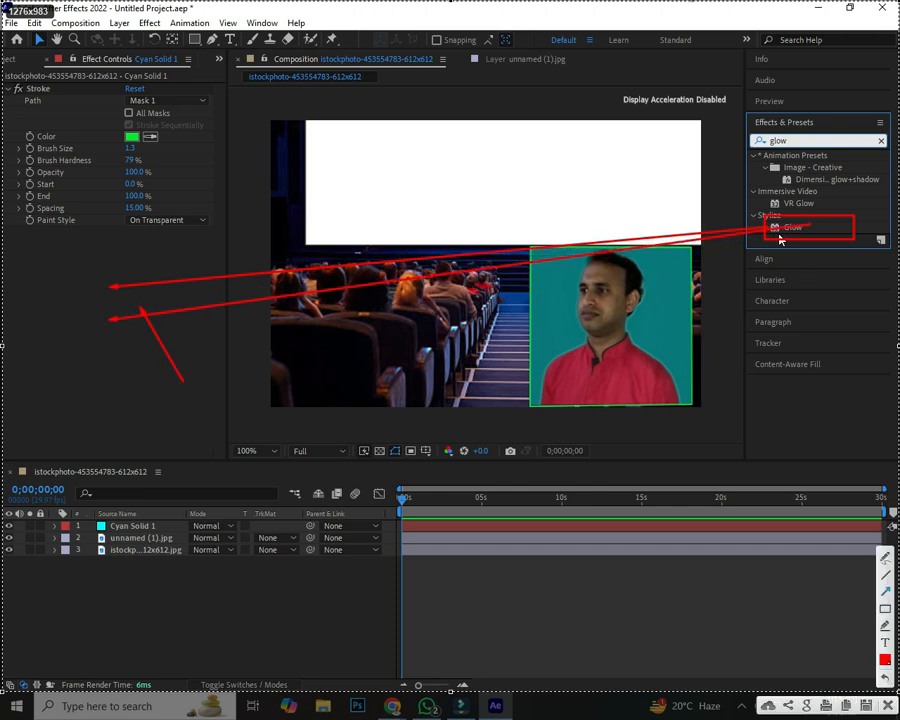
{"action": "left_click_drag", "start_coordinate": [30, 248], "coordinate": [68, 285]}
{"action": "left_click_drag", "start_coordinate": [48, 410], "coordinate": [70, 335]}
{"action": "left_click_drag", "start_coordinate": [15, 300], "coordinate": [66, 311]}
{"action": "left_click_drag", "start_coordinate": [120, 228], "coordinate": [95, 268]}
{"action": "left_click_drag", "start_coordinate": [92, 390], "coordinate": [87, 325]}
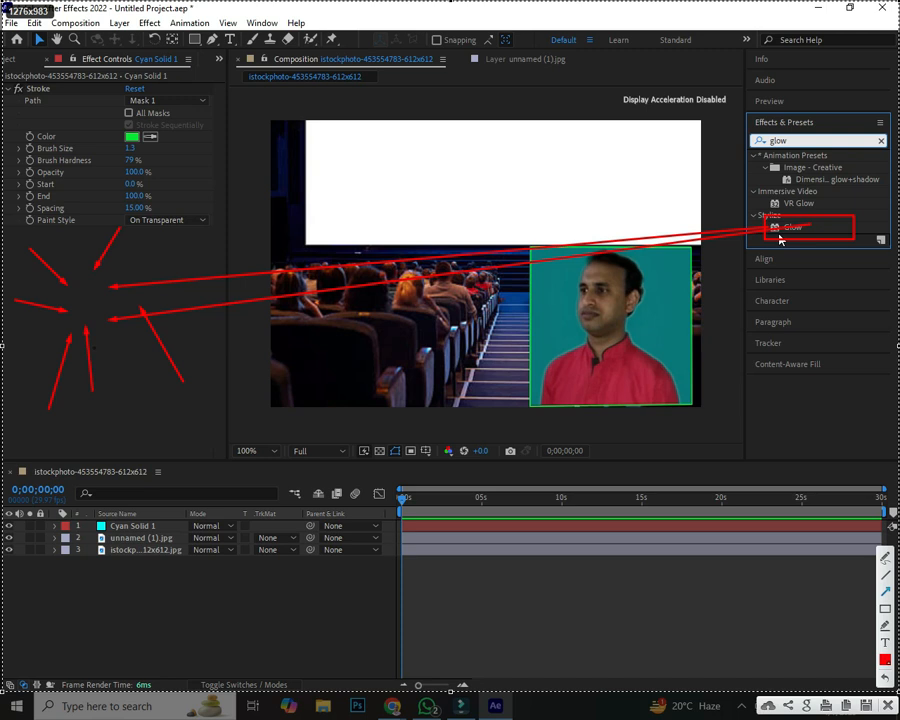
{"action": "left_click_drag", "start_coordinate": [218, 241], "coordinate": [128, 266]}
{"action": "left_click_drag", "start_coordinate": [120, 393], "coordinate": [100, 330]}
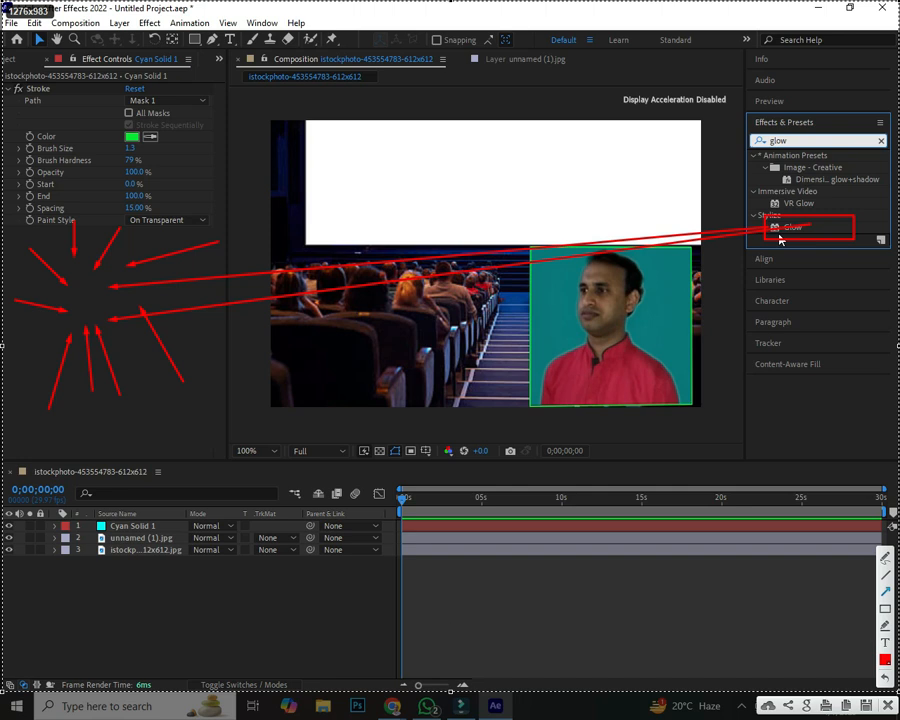
{"action": "key", "text": "Escape"}
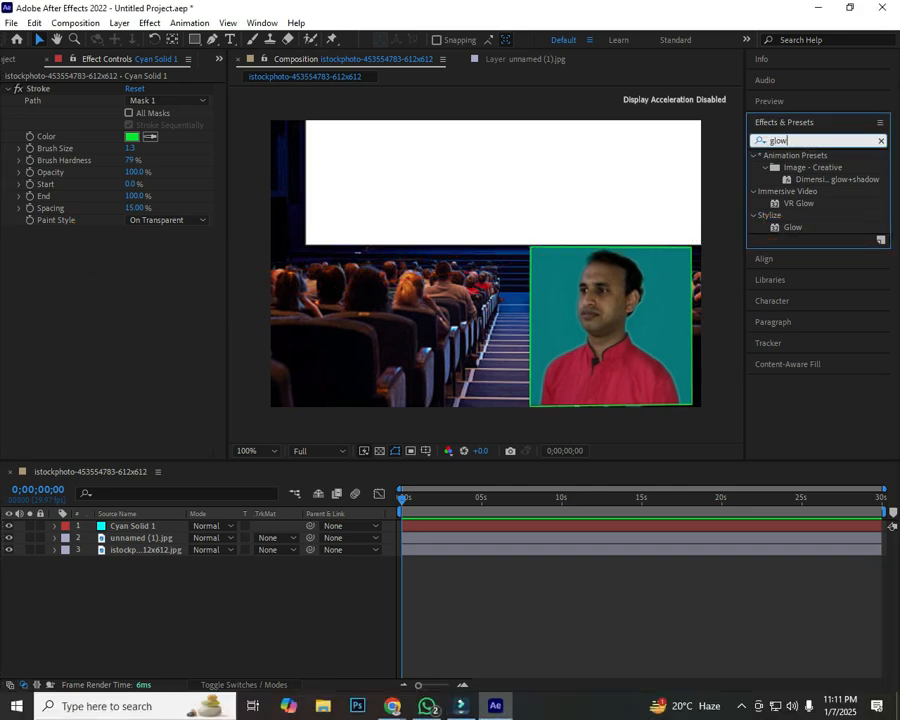
Apply the Stylize Glow effect to the Cyan Solid 1 layer, below its Stroke effect.
{"action": "mouse_move", "coordinate": [792, 227]}
{"action": "left_mouse_down"}
{"action": "mouse_move", "coordinate": [505, 232]}
{"action": "mouse_move", "coordinate": [110, 306]}
{"action": "left_mouse_up"}
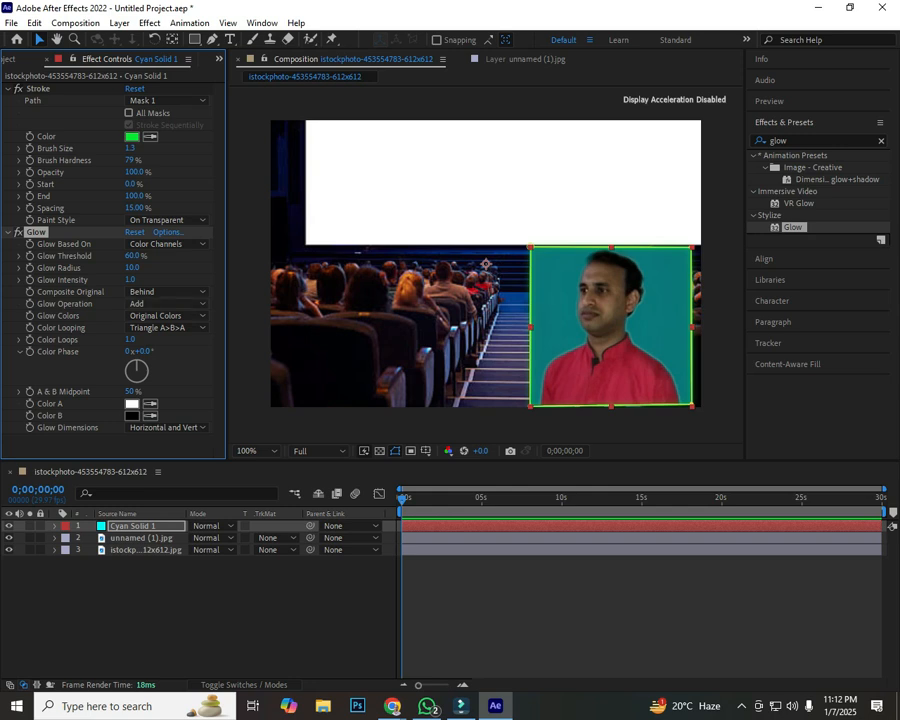
{"action": "key", "text": "ctrl+shift+a"}
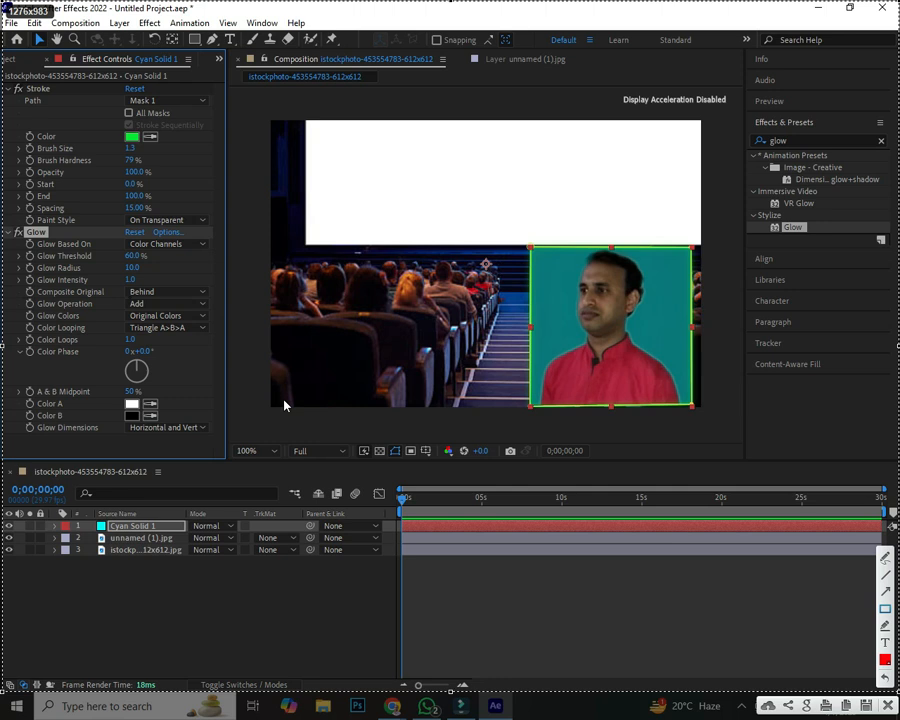
{"action": "left_click_drag", "start_coordinate": [122, 297], "coordinate": [210, 311]}
{"action": "left_click_drag", "start_coordinate": [289, 168], "coordinate": [206, 308]}
{"action": "left_click_drag", "start_coordinate": [170, 258], "coordinate": [197, 296]}
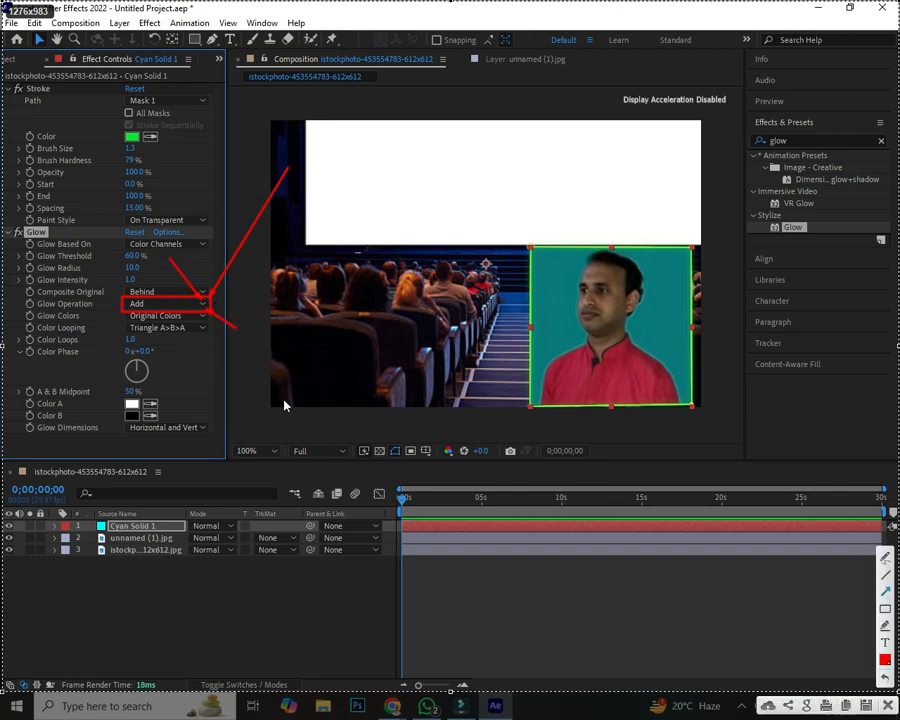
{"action": "left_click", "coordinate": [887, 705]}
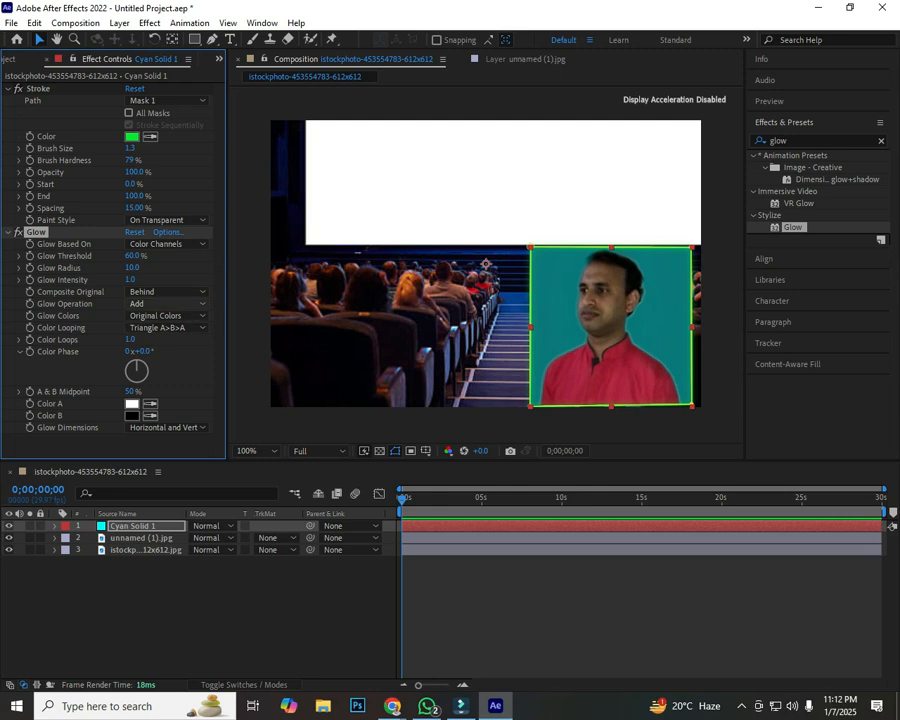
{"action": "left_click", "coordinate": [160, 303]}
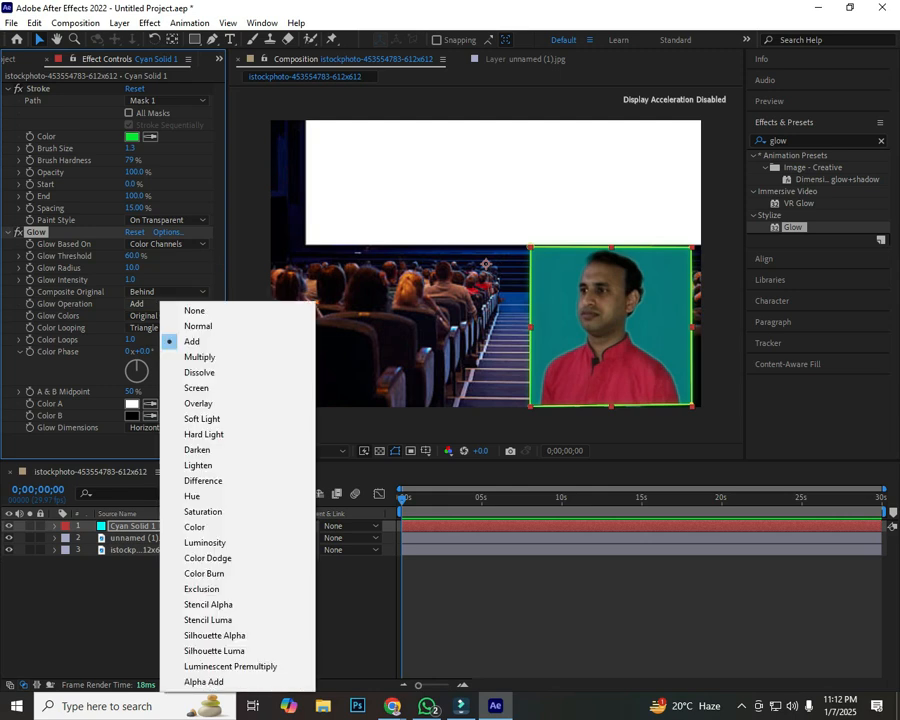
{"action": "key", "text": "Print"}
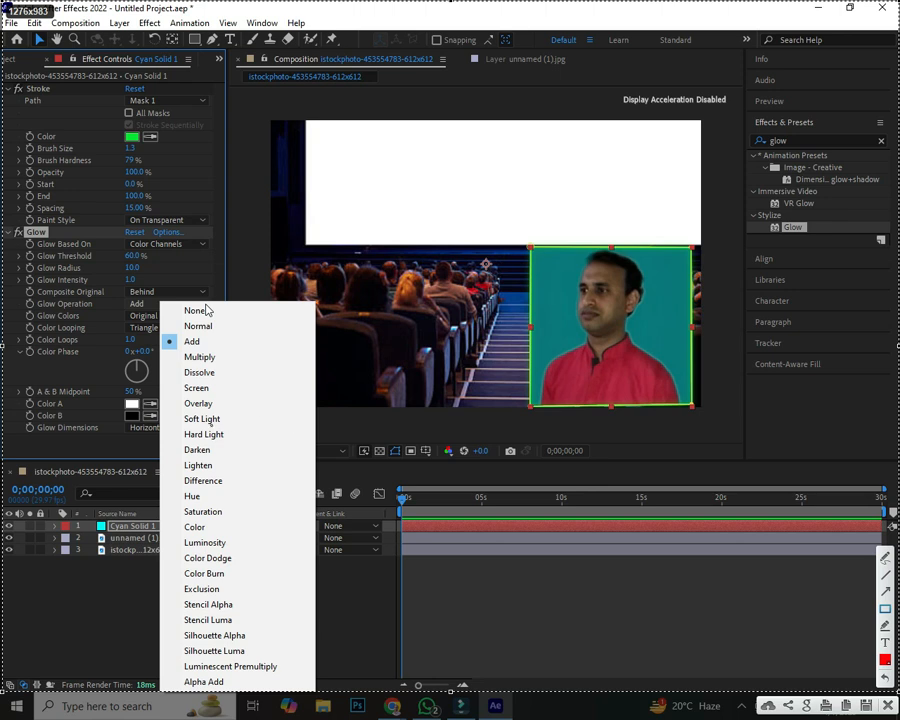
{"action": "left_click_drag", "start_coordinate": [178, 350], "coordinate": [235, 366]}
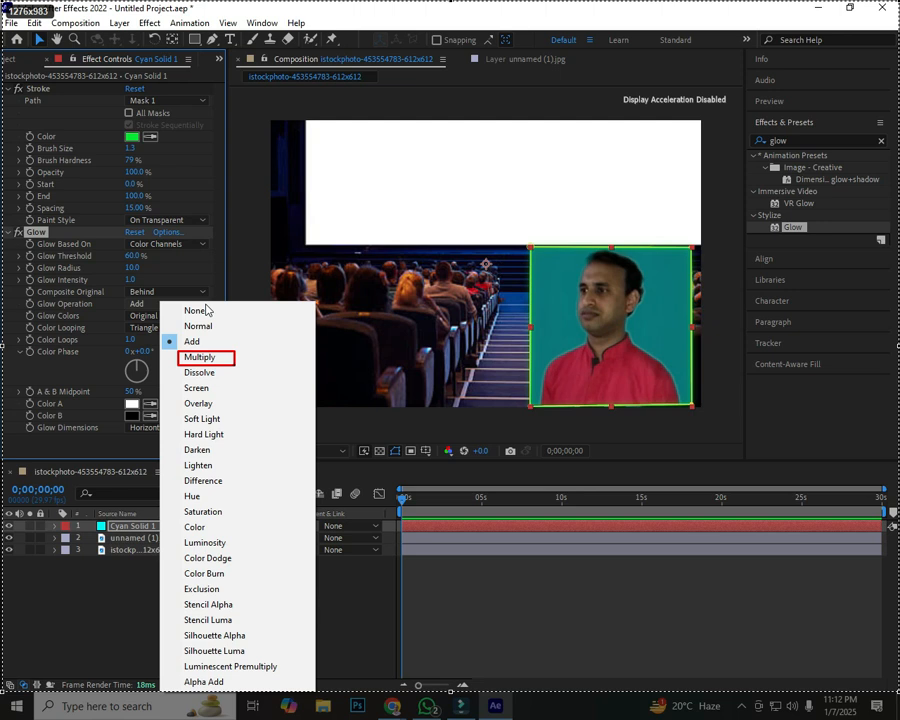
{"action": "mouse_move", "coordinate": [172, 386]}
{"action": "left_mouse_down"}
{"action": "mouse_move", "coordinate": [276, 660]}
{"action": "mouse_move", "coordinate": [276, 694]}
{"action": "mouse_move", "coordinate": [283, 662]}
{"action": "mouse_move", "coordinate": [285, 691]}
{"action": "mouse_move", "coordinate": [298, 689]}
{"action": "left_mouse_up"}
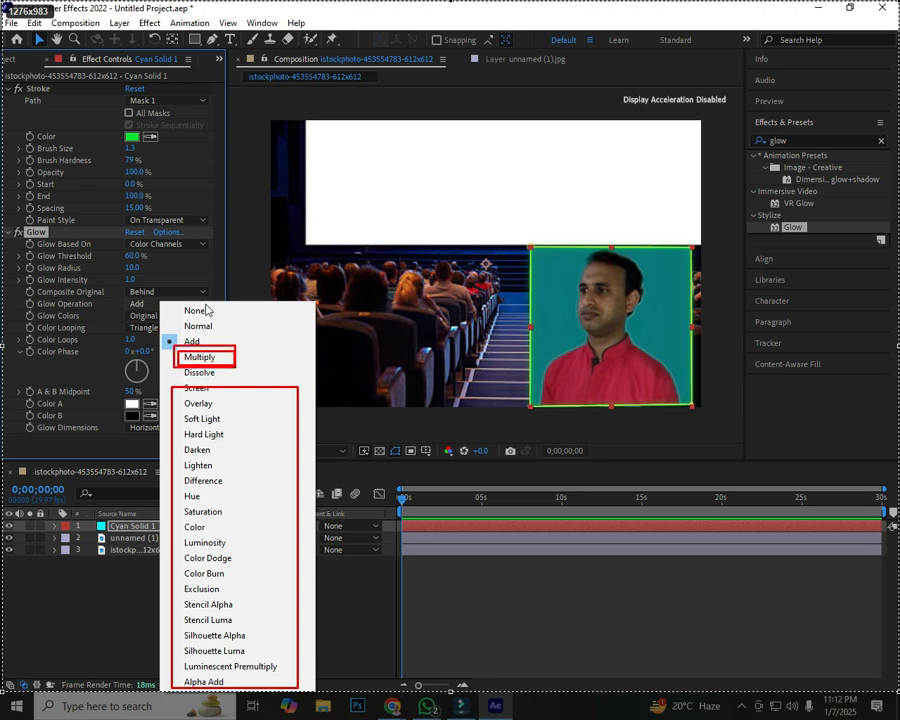
{"action": "key", "text": "Escape"}
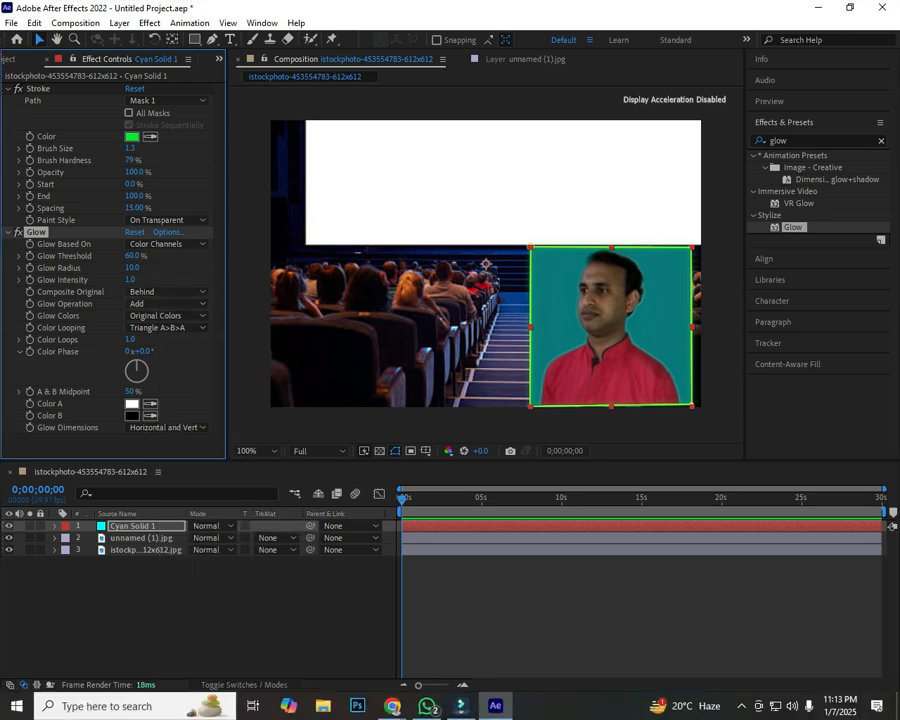
Set the Glow effect's Glow Operation to Multiply and its Glow Threshold to 89.8%.
{"action": "left_click", "coordinate": [161, 303]}
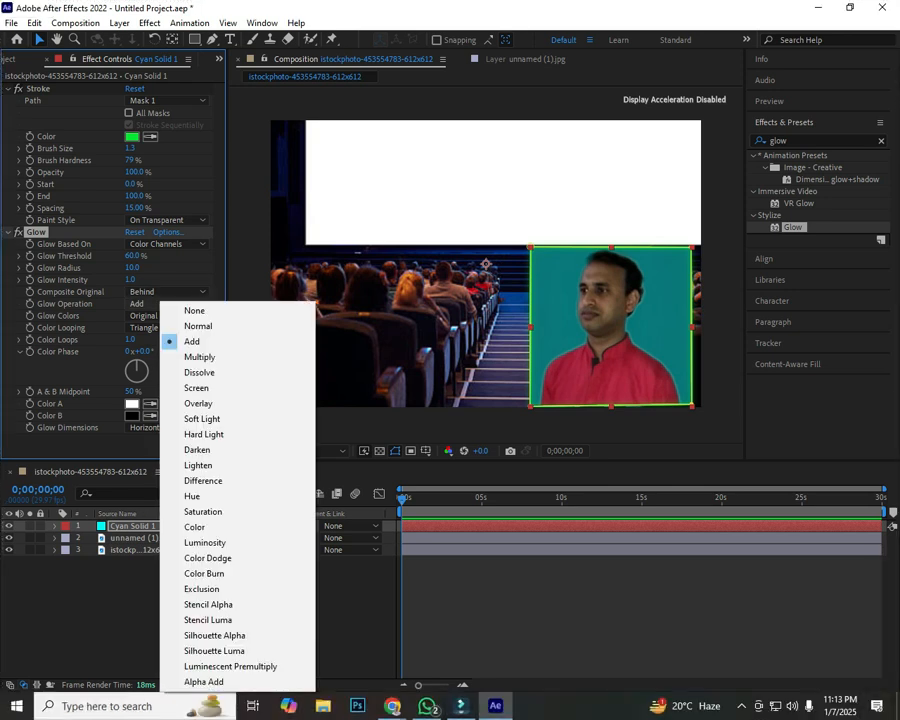
{"action": "left_click", "coordinate": [199, 357]}
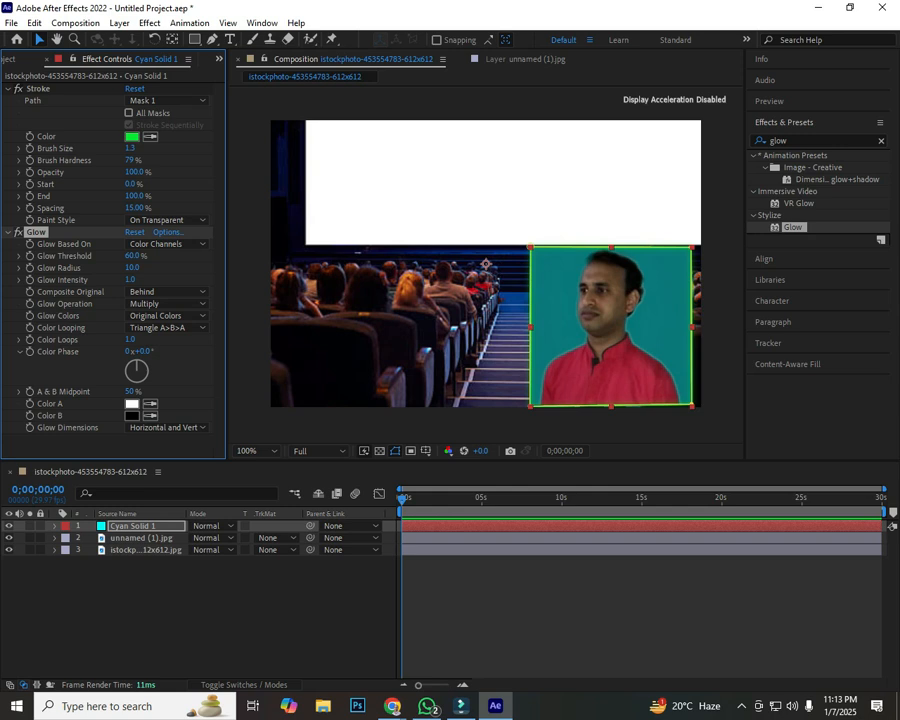
{"action": "left_click_drag", "start_coordinate": [132, 256], "coordinate": [133, 256]}
{"action": "left_click", "coordinate": [133, 256]}
{"action": "type", "text": "89.8"}
{"action": "key", "text": "Return"}
Set the Glow Intensity to 16.8 and deselect the Cyan Solid 1 layer.
{"action": "left_click", "coordinate": [130, 280]}
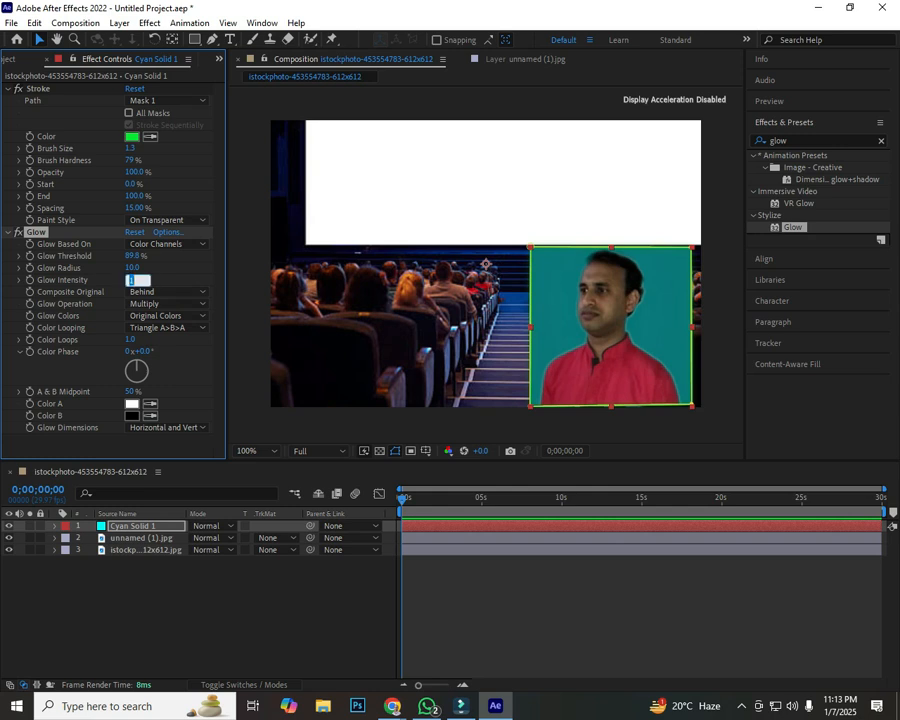
{"action": "type", "text": "16.8"}
{"action": "key", "text": "Return"}
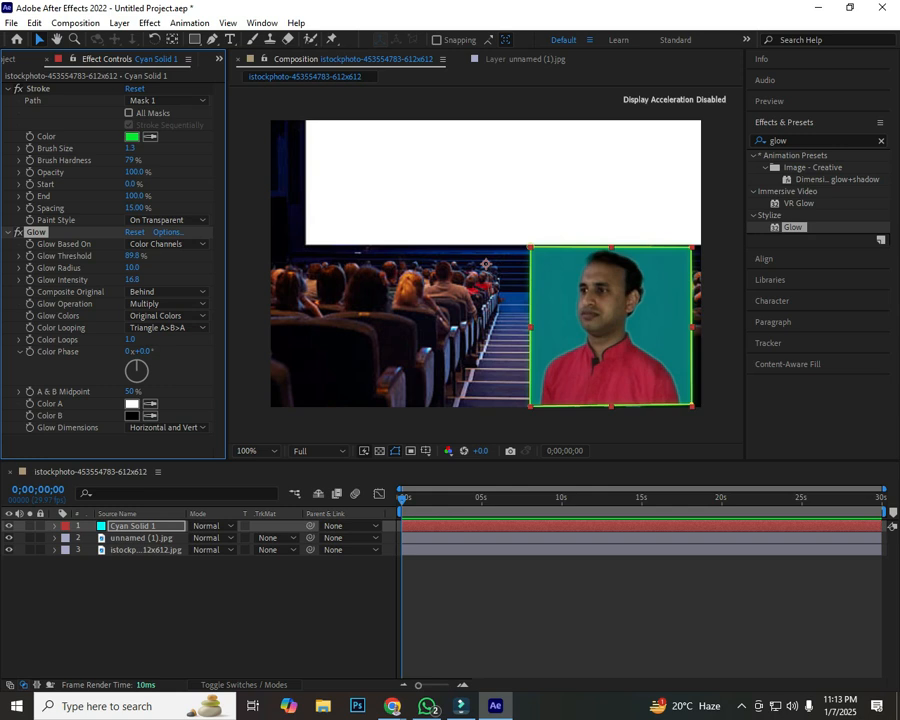
{"action": "left_click", "coordinate": [420, 615]}
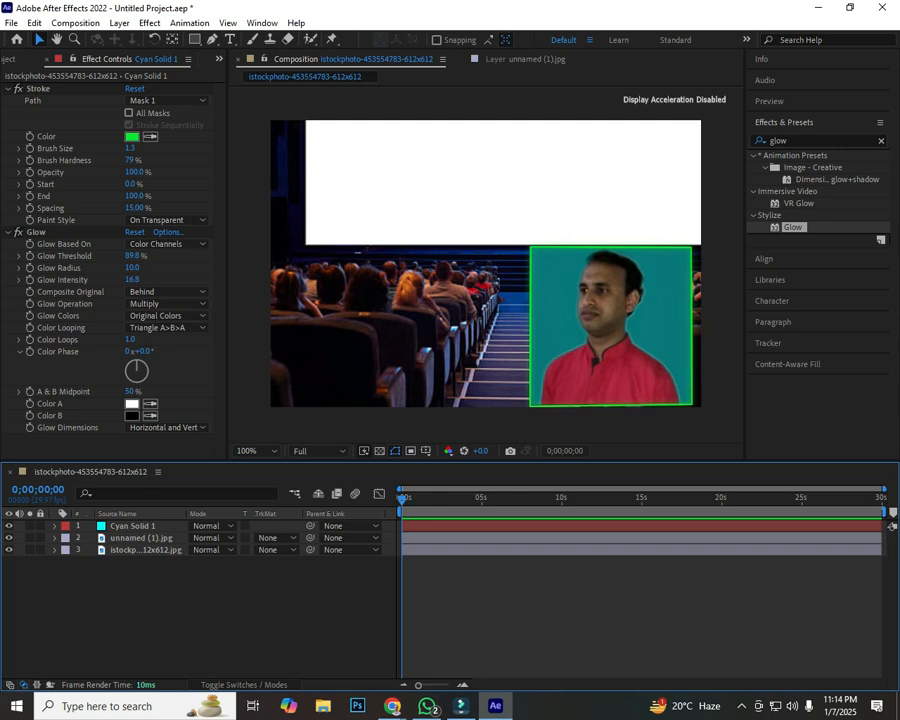
{"action": "key", "text": "Print"}
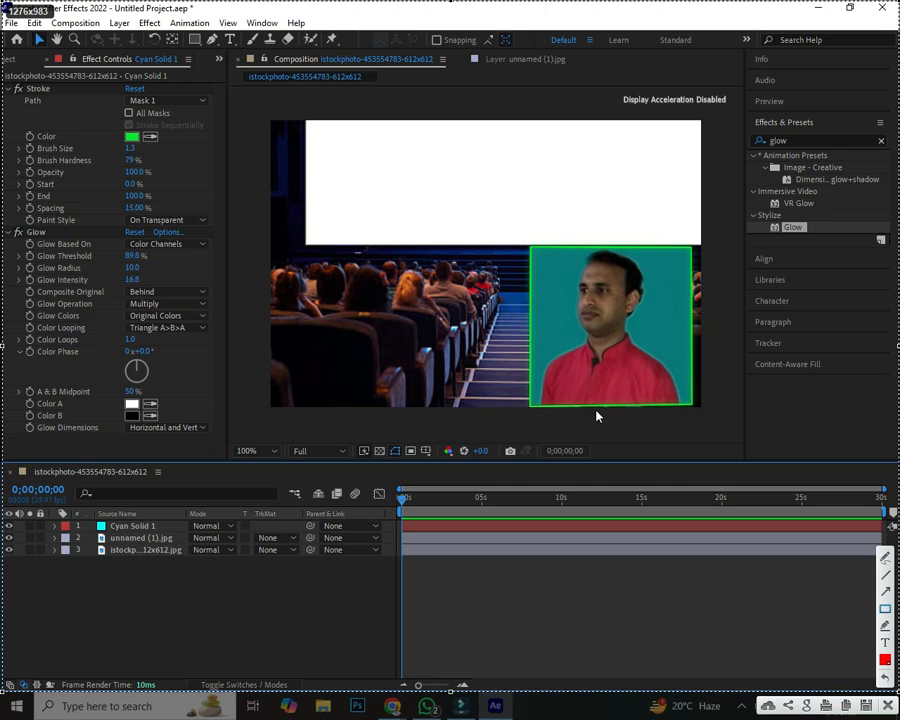
{"action": "mouse_move", "coordinate": [10, 177]}
{"action": "left_mouse_down"}
{"action": "mouse_move", "coordinate": [40, 186]}
{"action": "mouse_move", "coordinate": [234, 190]}
{"action": "left_mouse_up"}
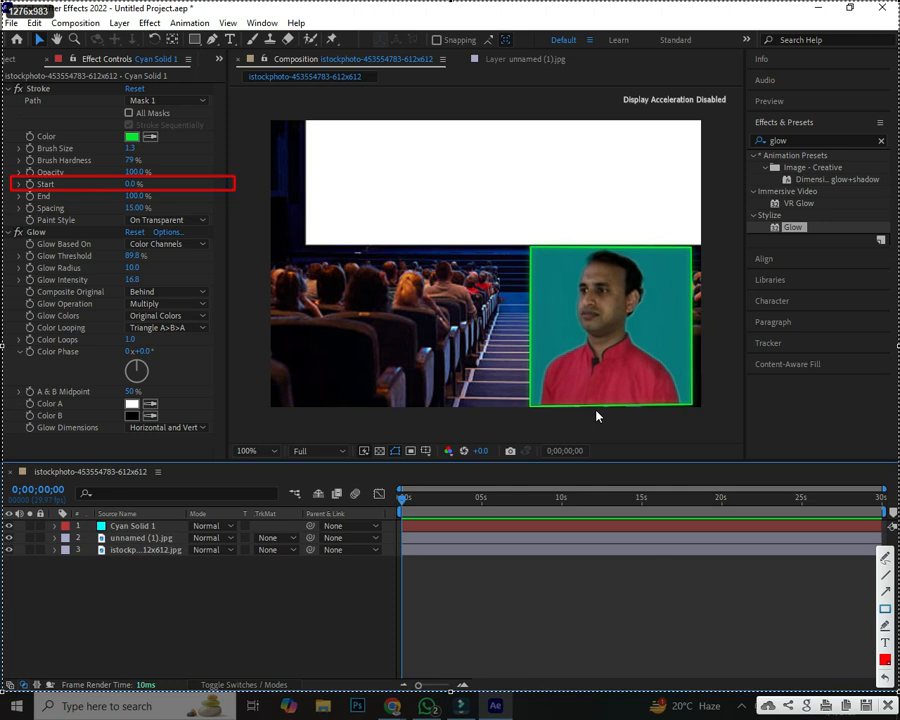
{"action": "mouse_move", "coordinate": [3, 76]}
{"action": "left_mouse_down"}
{"action": "mouse_move", "coordinate": [183, 100]}
{"action": "mouse_move", "coordinate": [221, 144]}
{"action": "mouse_move", "coordinate": [250, 225]}
{"action": "left_mouse_up"}
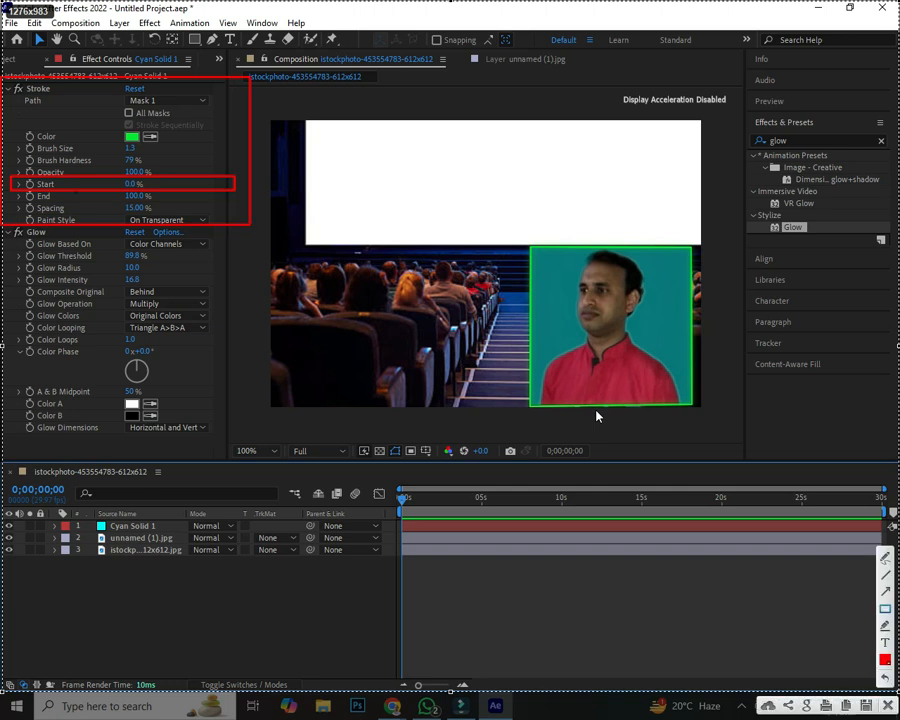
{"action": "mouse_move", "coordinate": [10, 176]}
{"action": "left_mouse_down"}
{"action": "mouse_move", "coordinate": [107, 192]}
{"action": "mouse_move", "coordinate": [251, 191]}
{"action": "left_mouse_up"}
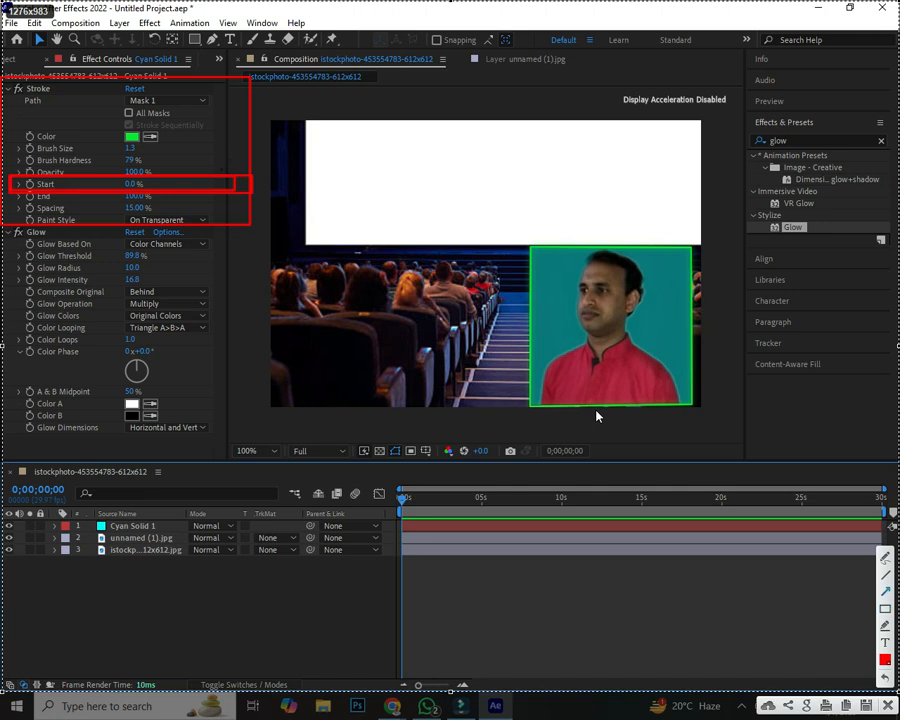
{"action": "left_click", "coordinate": [888, 706]}
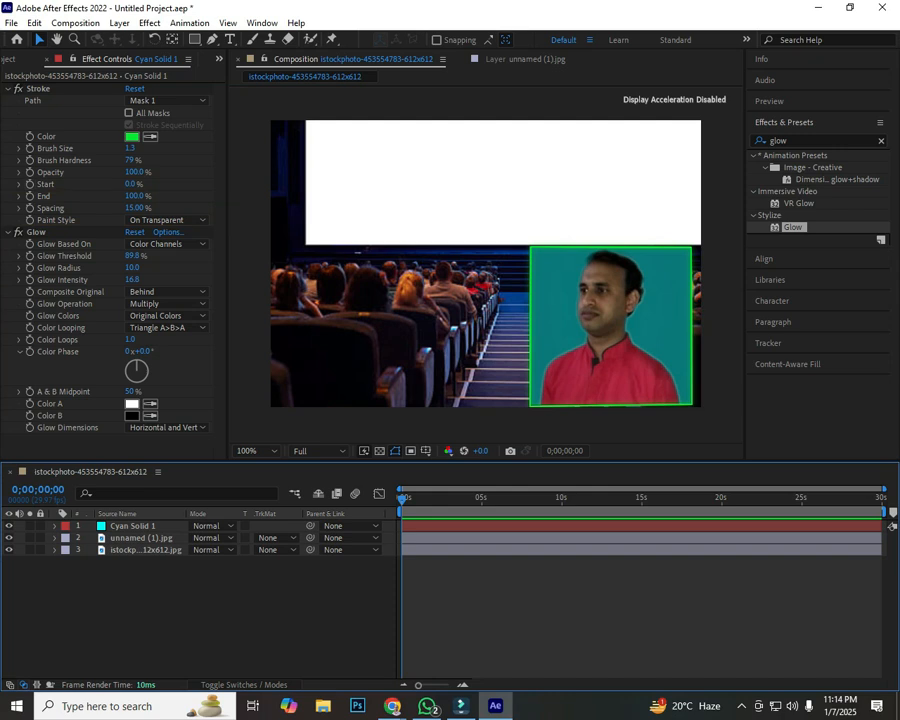
Keyframe the Stroke effect's Start at 0% on the first frame, 100% at 0;00;04;28 and 1% at 0;00;10;03.
{"action": "left_click", "coordinate": [891, 526]}
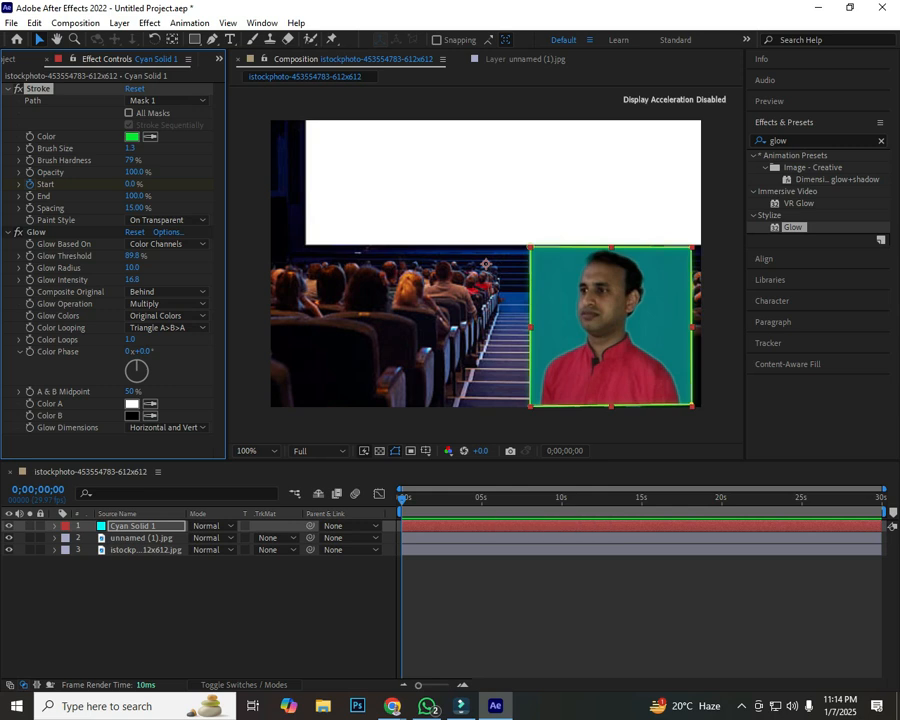
{"action": "key", "text": "space"}
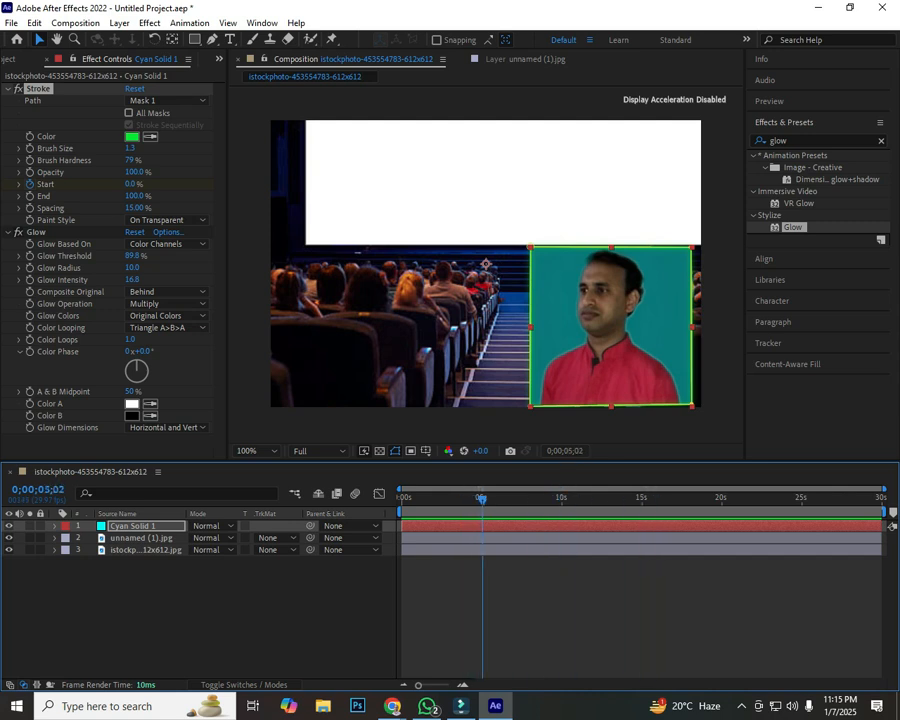
{"action": "left_click_drag", "start_coordinate": [480, 499], "coordinate": [480, 499]}
{"action": "type", "text": "50"}
{"action": "key", "text": "Return"}
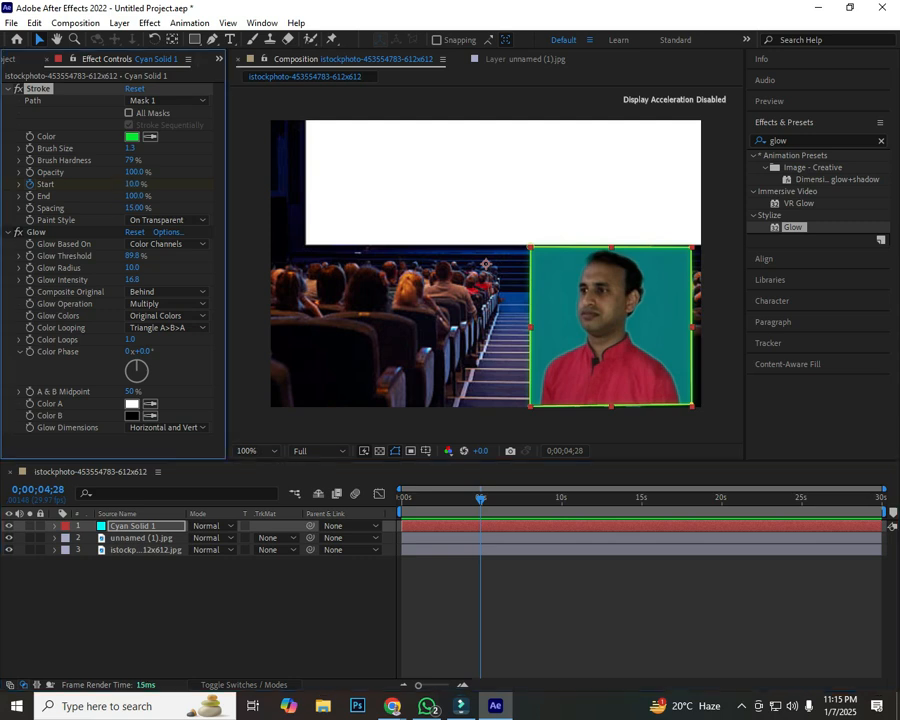
{"action": "key", "text": "ctrl+z"}
{"action": "mouse_move", "coordinate": [131, 184]}
{"action": "left_mouse_down"}
{"action": "mouse_move", "coordinate": [192, 184]}
{"action": "mouse_move", "coordinate": [120, 184]}
{"action": "mouse_move", "coordinate": [230, 184]}
{"action": "left_mouse_up"}
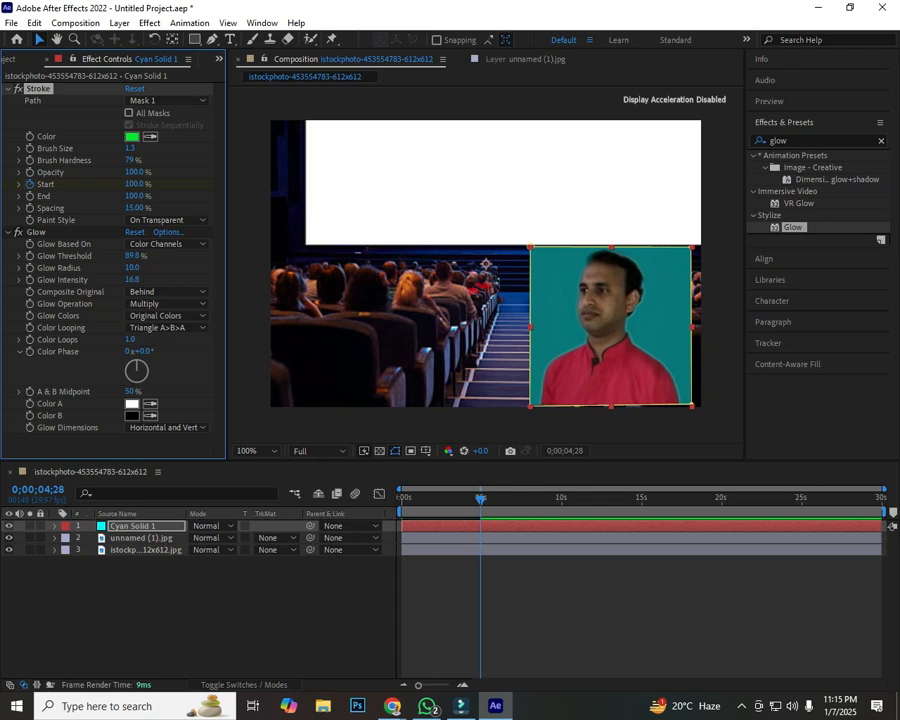
{"action": "left_click_drag", "start_coordinate": [481, 498], "coordinate": [563, 498]}
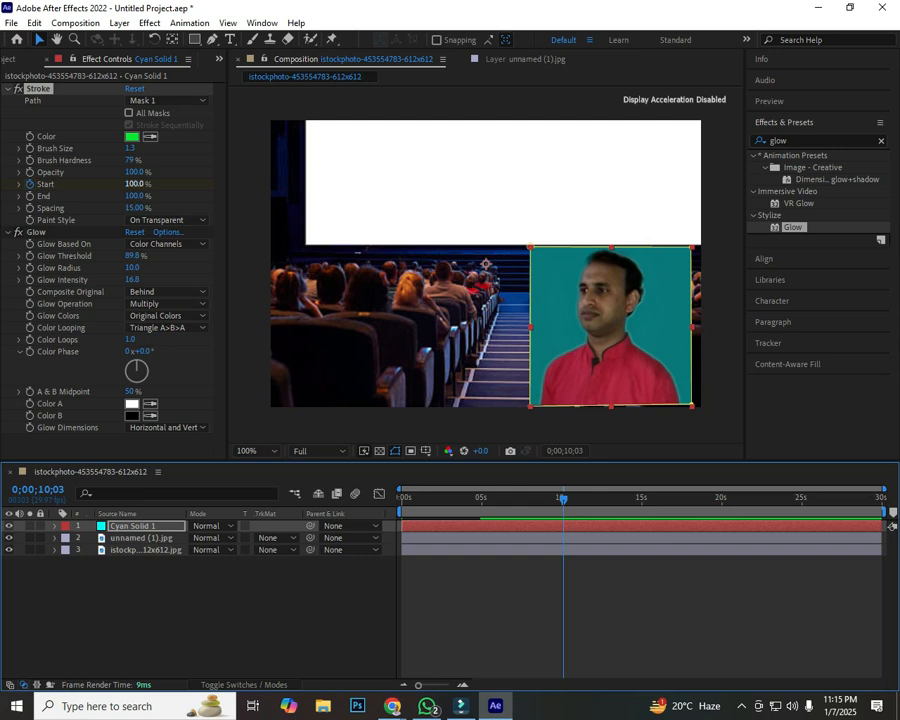
{"action": "left_click_drag", "start_coordinate": [133, 184], "coordinate": [34, 184]}
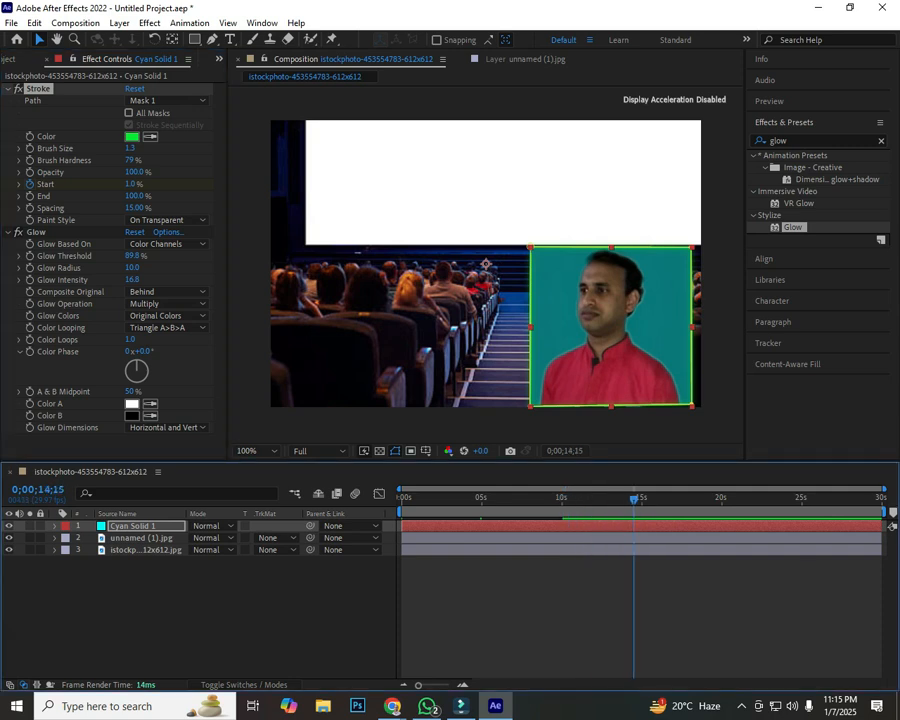
Set the Stroke color to yellow F1FA09 and keyframe its Start at 100% at 0;00;14;29.
{"action": "left_click", "coordinate": [132, 137]}
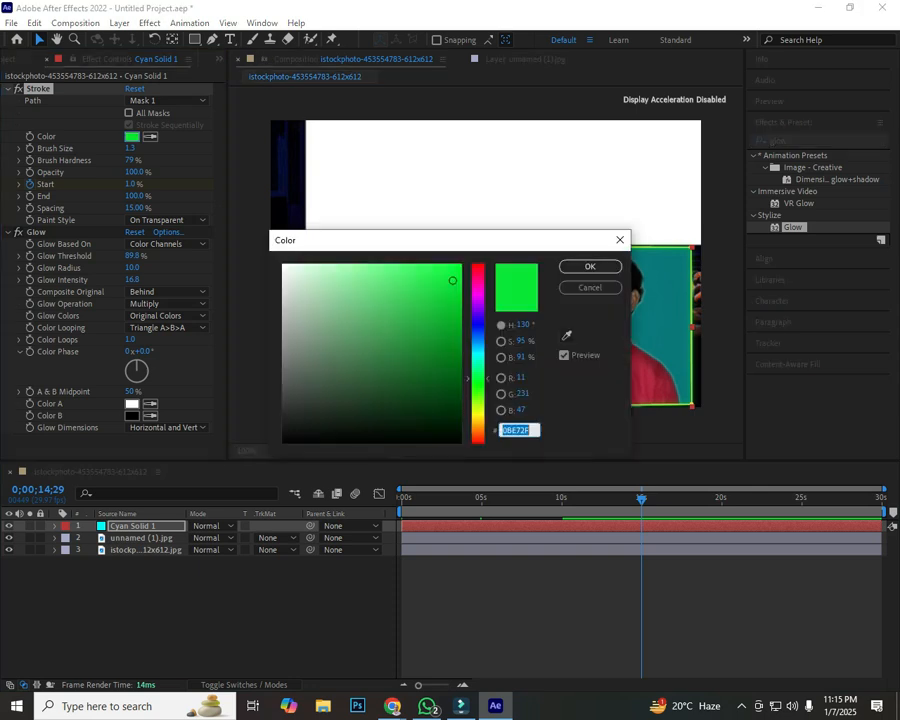
{"action": "left_click_drag", "start_coordinate": [478, 380], "coordinate": [478, 412]}
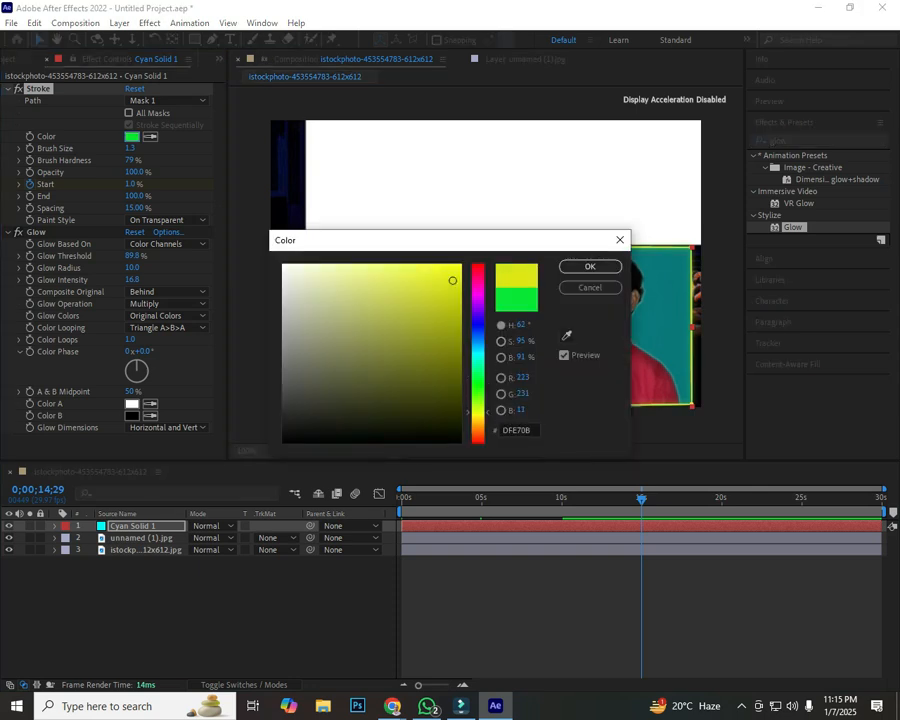
{"action": "left_click_drag", "start_coordinate": [453, 279], "coordinate": [454, 267]}
{"action": "key", "text": "Return"}
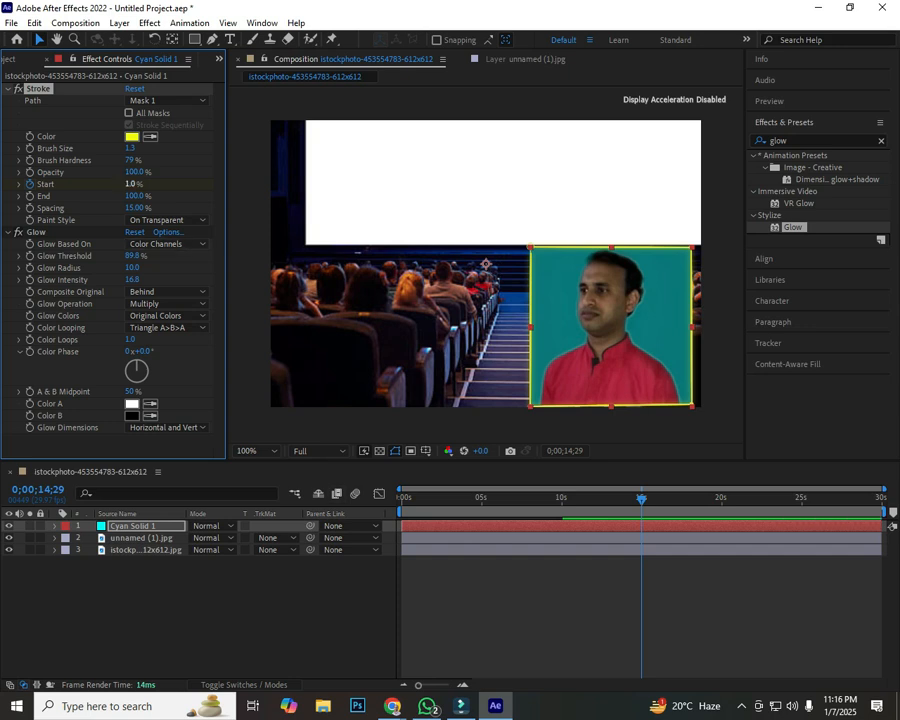
{"action": "left_click_drag", "start_coordinate": [131, 184], "coordinate": [230, 184]}
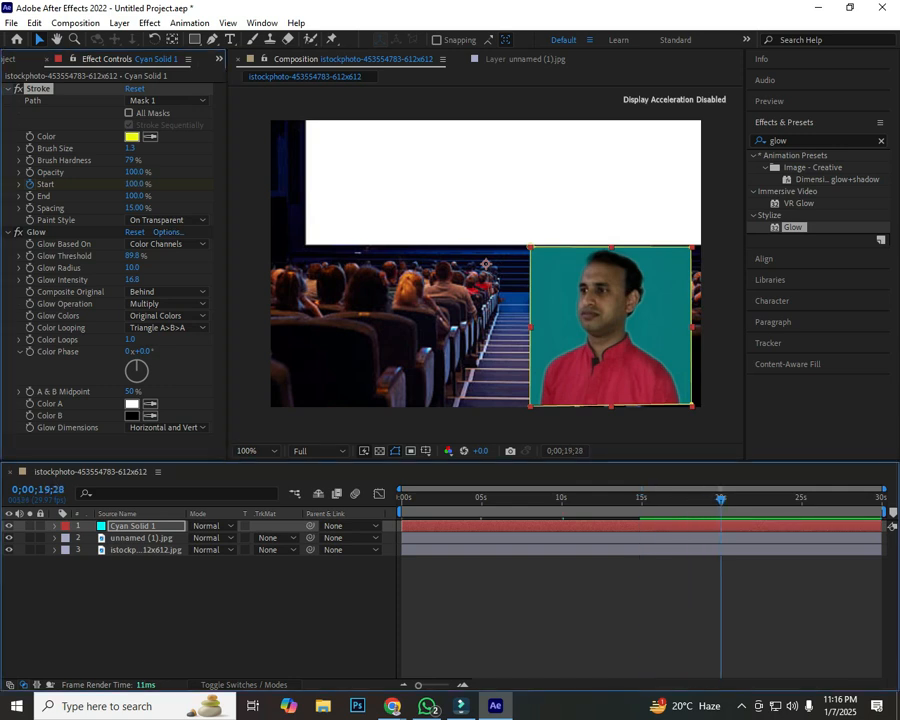
Set the Stroke color to orange D37612 and keyframe its Start at 0% at 0;00;19;28.
{"action": "left_click", "coordinate": [131, 136]}
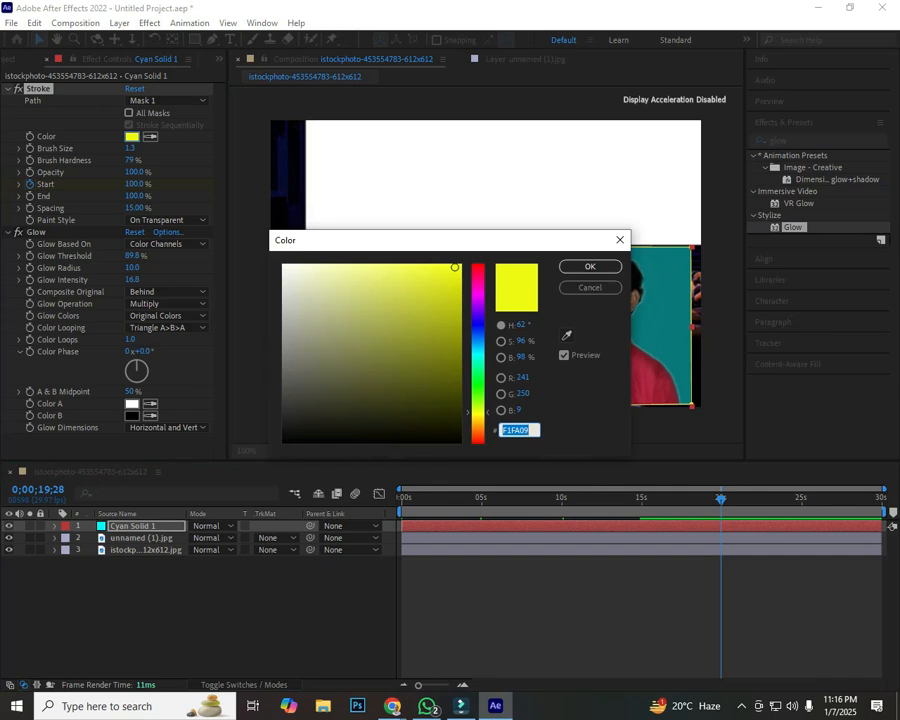
{"action": "type", "text": "FA8609"}
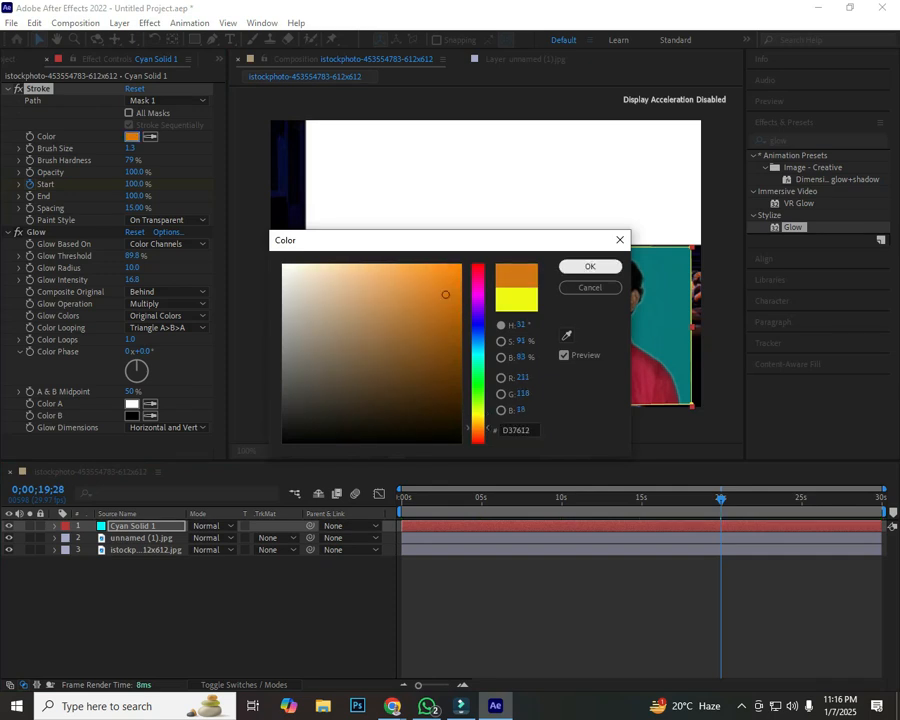
{"action": "left_click", "coordinate": [590, 266]}
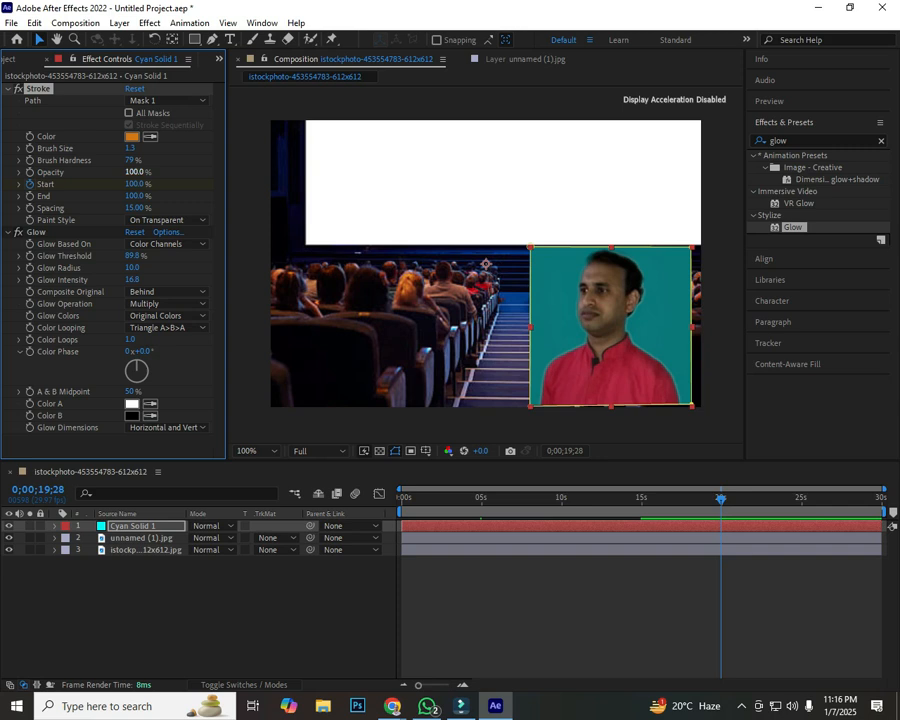
{"action": "left_click_drag", "start_coordinate": [134, 184], "coordinate": [64, 184]}
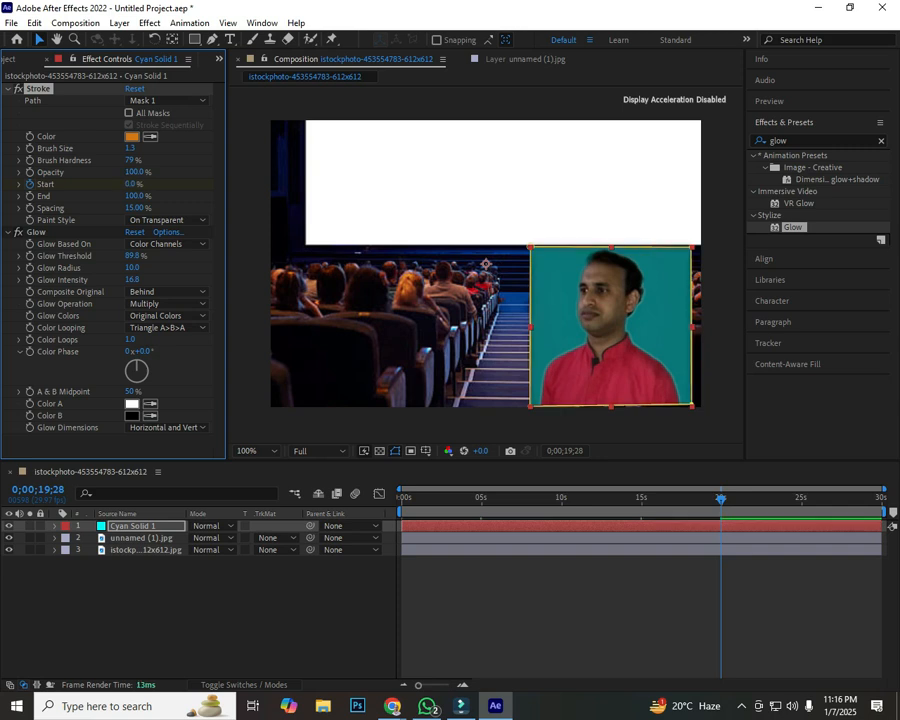
Deselect the Cyan Solid 1 layer and preview the stroke animation from the first frame.
{"action": "key", "text": "Home"}
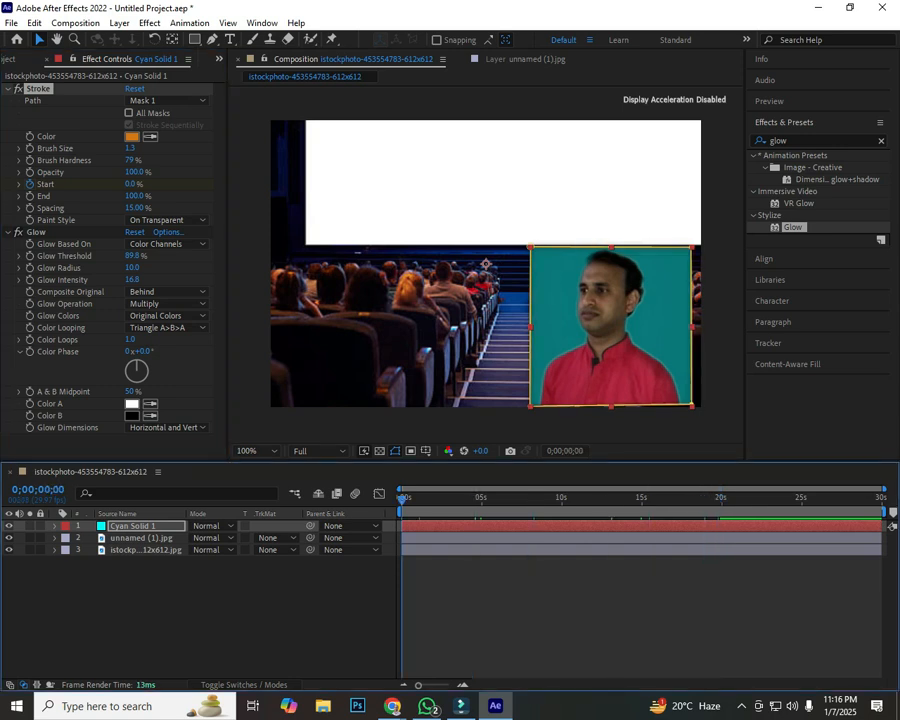
{"action": "key", "text": "F2"}
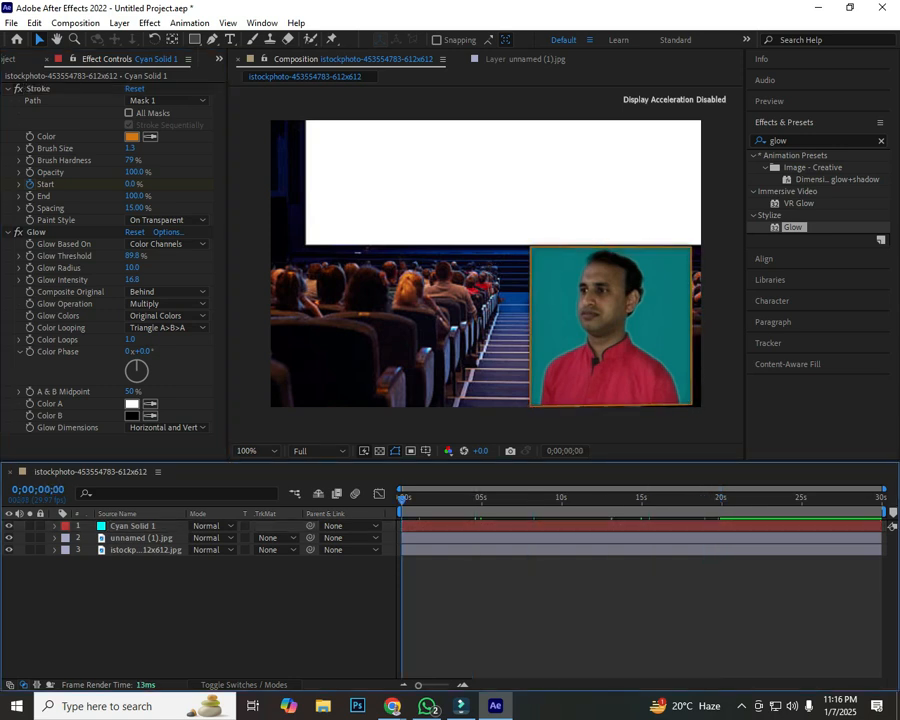
{"action": "key", "text": "space"}
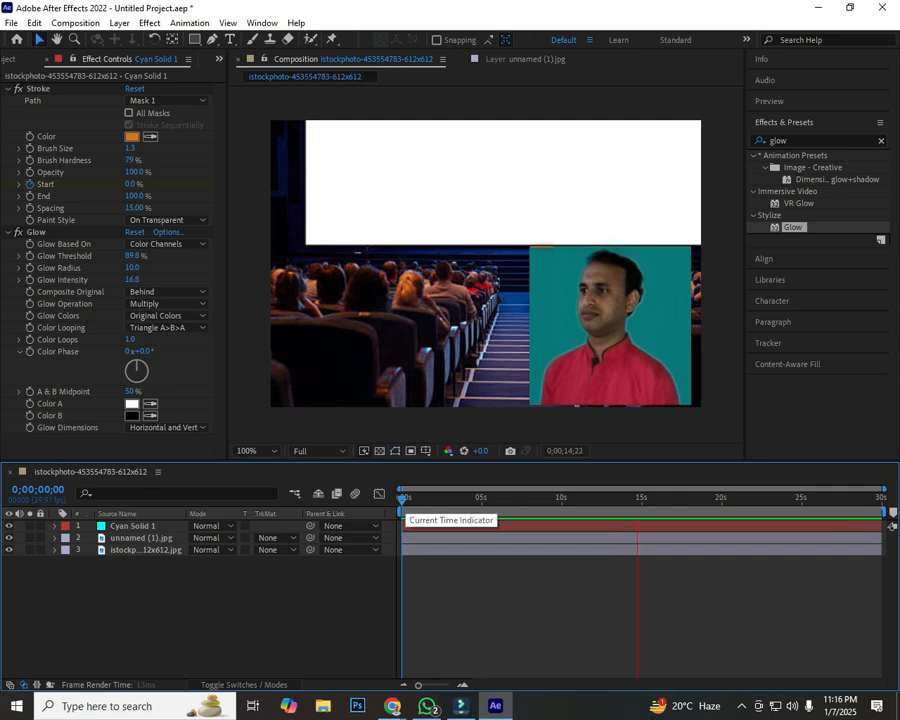
Change the Stroke color of Cyan Solid 1 to bright green and preview the animation.
{"action": "left_click", "coordinate": [132, 137]}
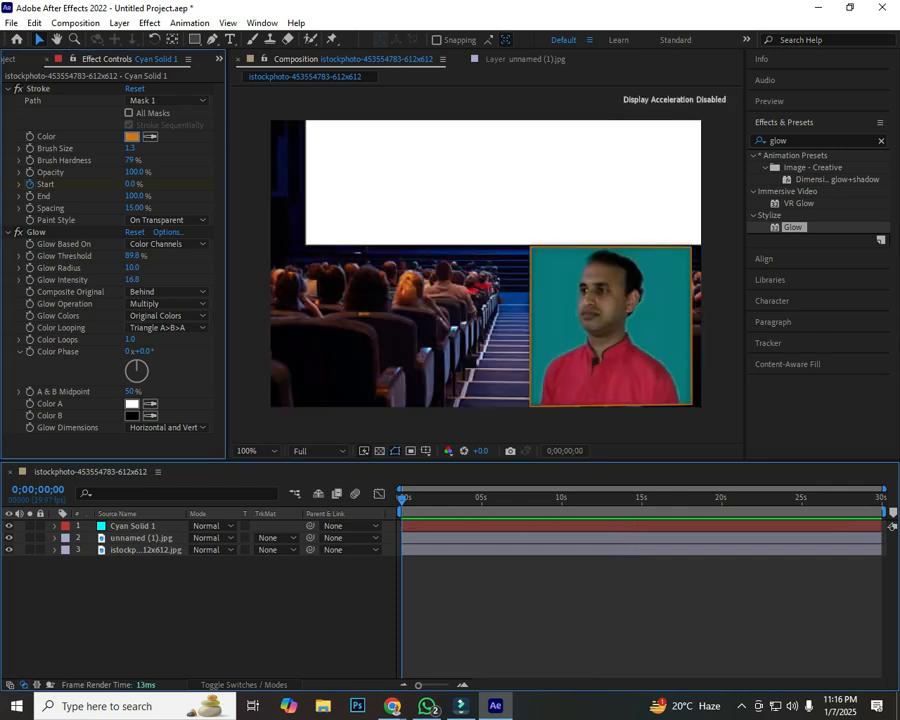
{"action": "left_click", "coordinate": [478, 387]}
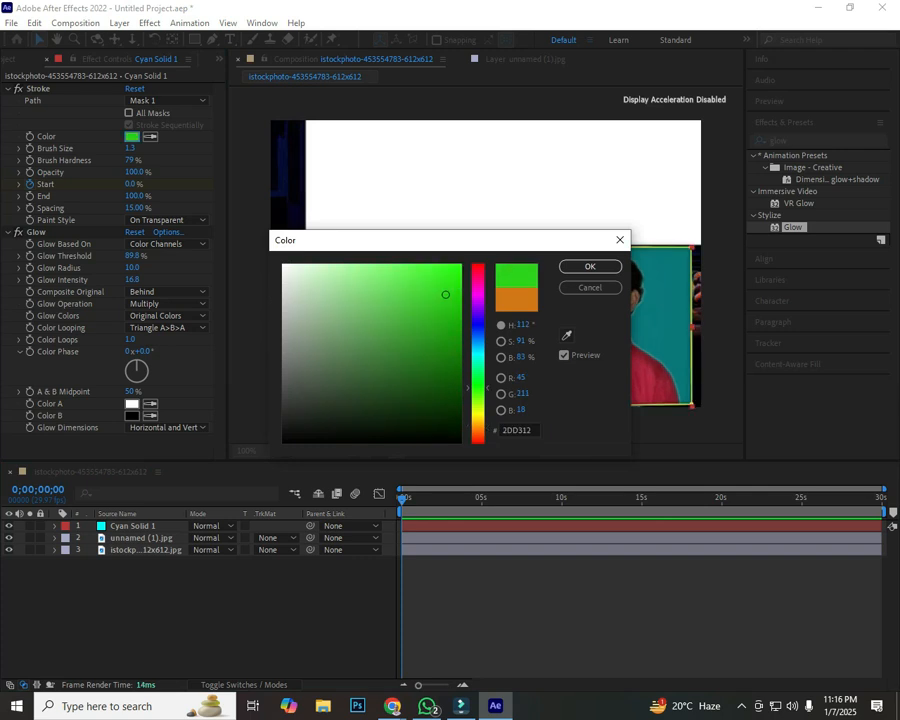
{"action": "left_click", "coordinate": [590, 266]}
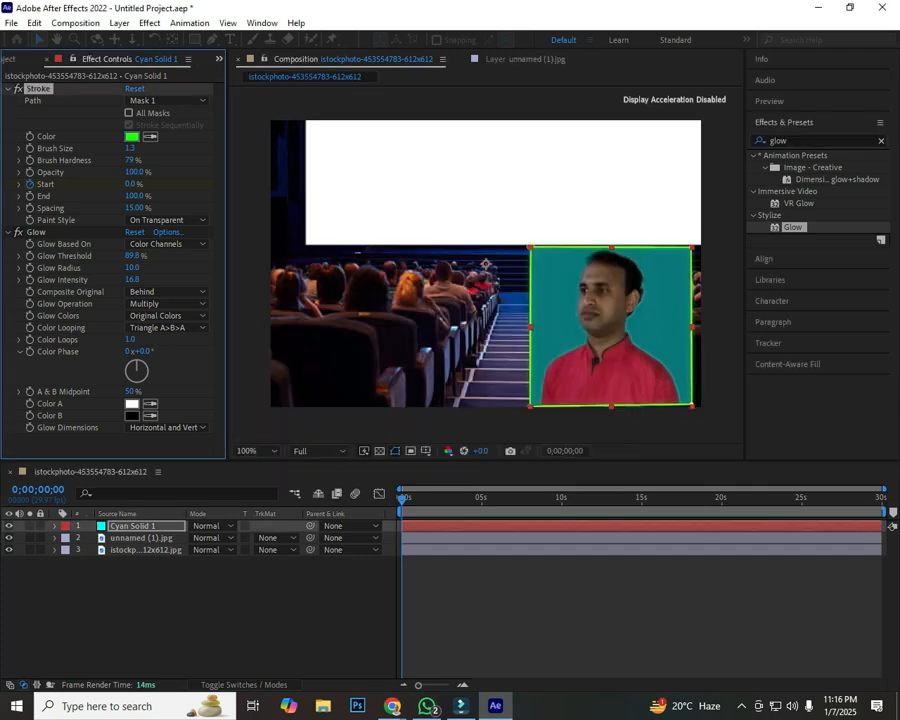
{"action": "key", "text": "space"}
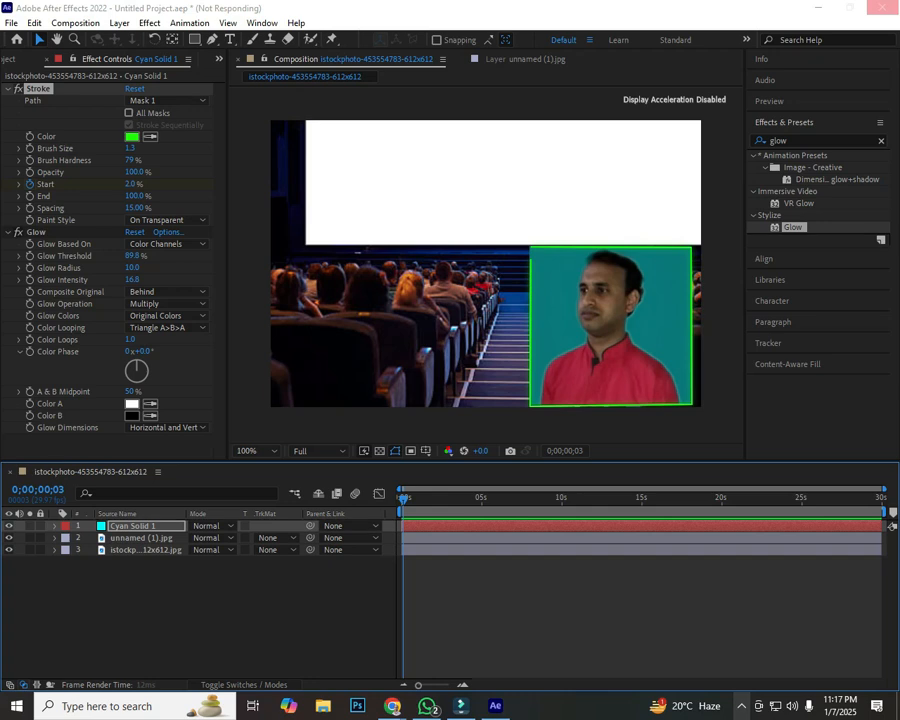
{"action": "left_click", "coordinate": [741, 706]}
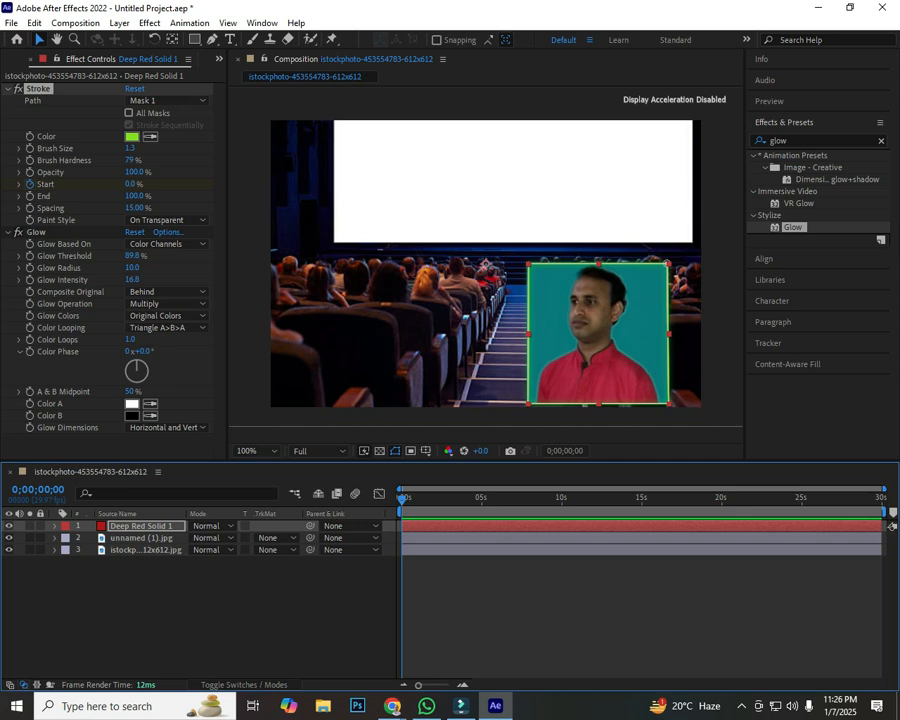
Deselect the Deep Red Solid 1 layer and preview its green stroke animation from the first frame.
{"action": "key", "text": "F2"}
{"action": "key", "text": "space"}
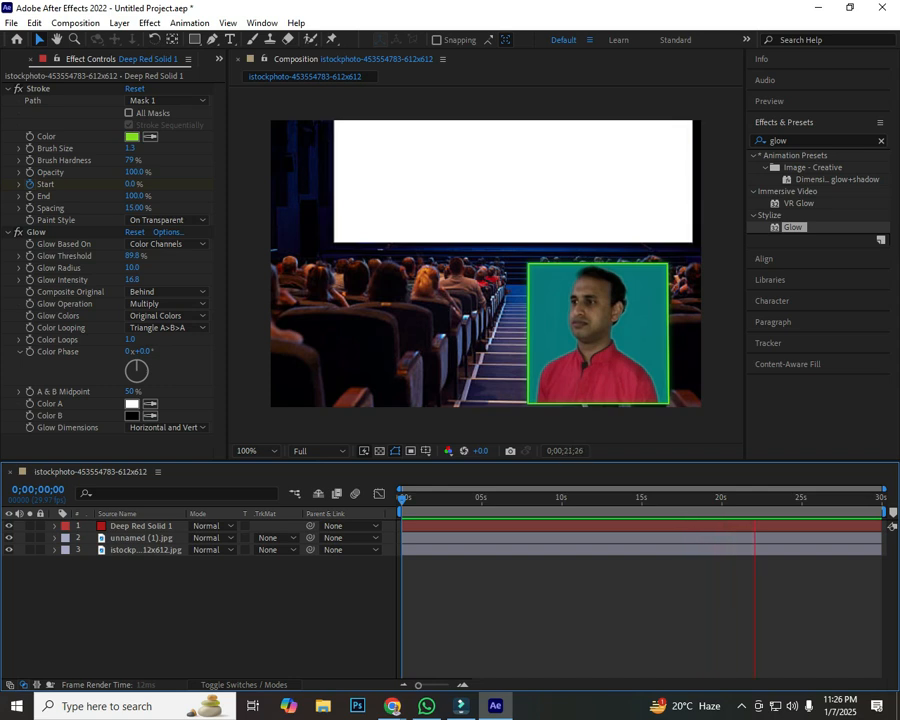
{"action": "key", "text": "space"}
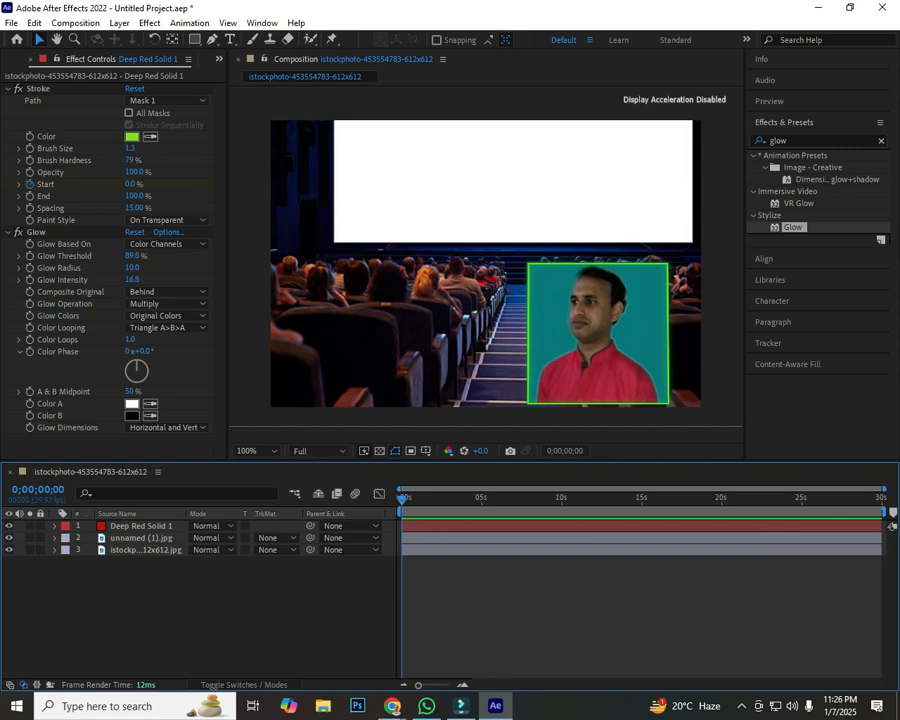
Capture the screen and draw five red arrows on it pointing to the Deep Red Solid 1 layer.
{"action": "left_click", "coordinate": [141, 526]}
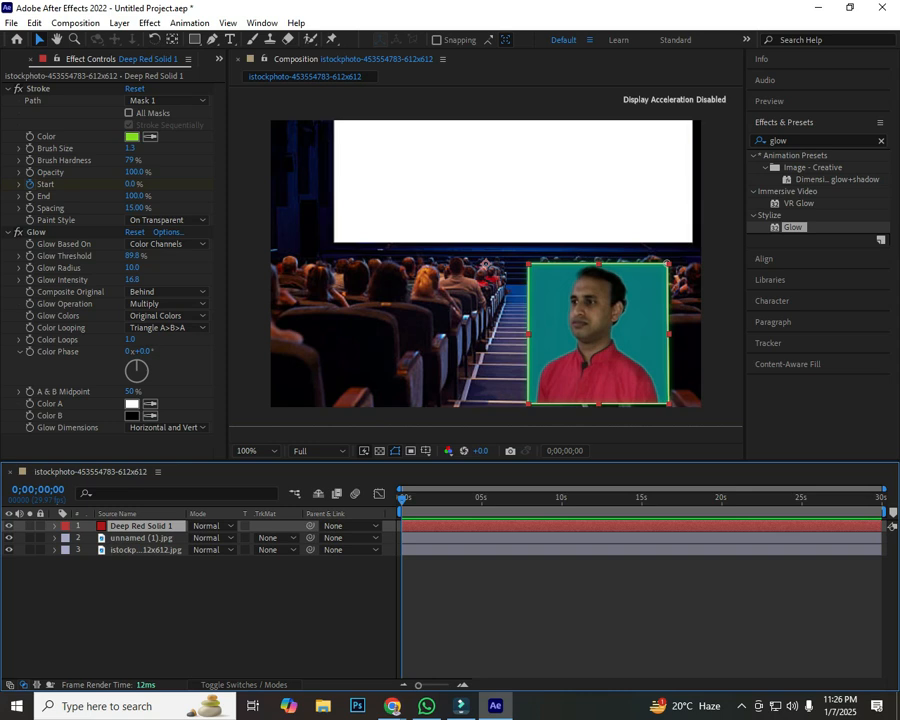
{"action": "key", "text": "ctrl+shift+a"}
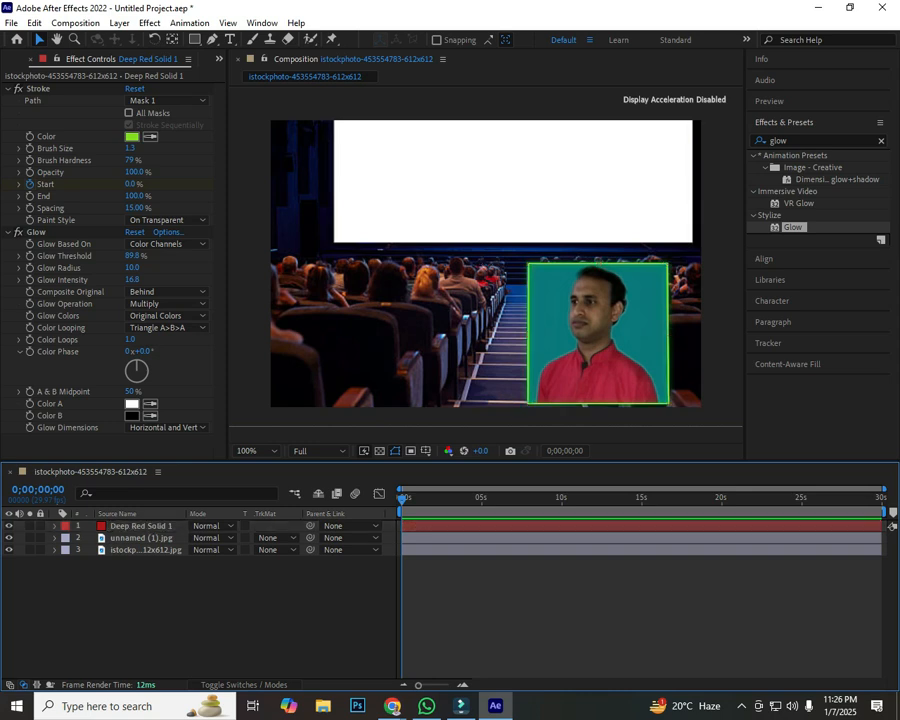
{"action": "key", "text": "Print"}
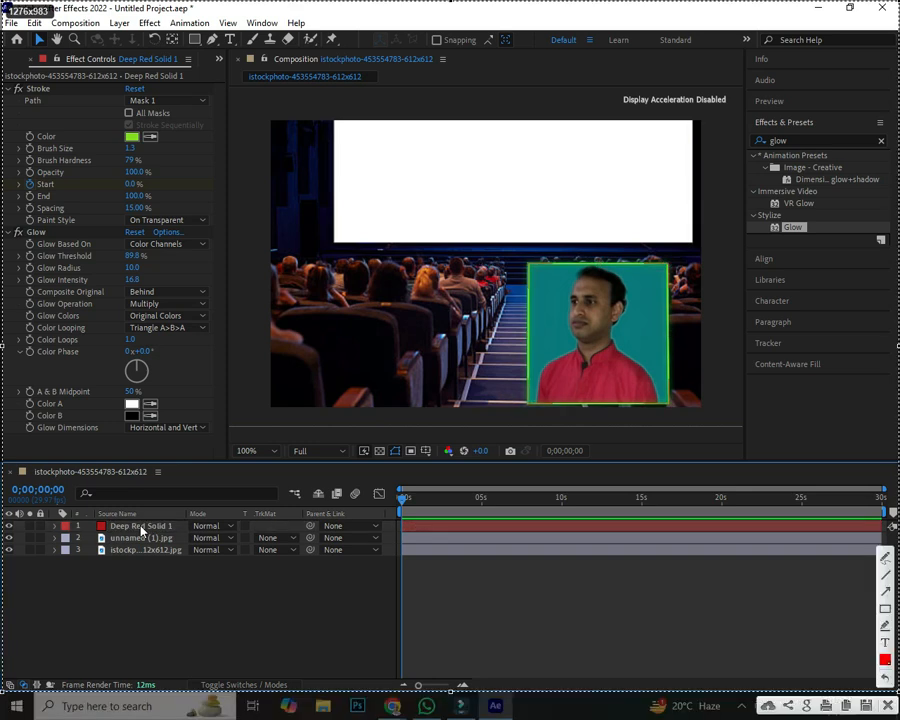
{"action": "mouse_move", "coordinate": [345, 208]}
{"action": "left_mouse_down"}
{"action": "mouse_move", "coordinate": [176, 480]}
{"action": "mouse_move", "coordinate": [125, 522]}
{"action": "left_mouse_up"}
{"action": "left_click_drag", "start_coordinate": [62, 636], "coordinate": [104, 546]}
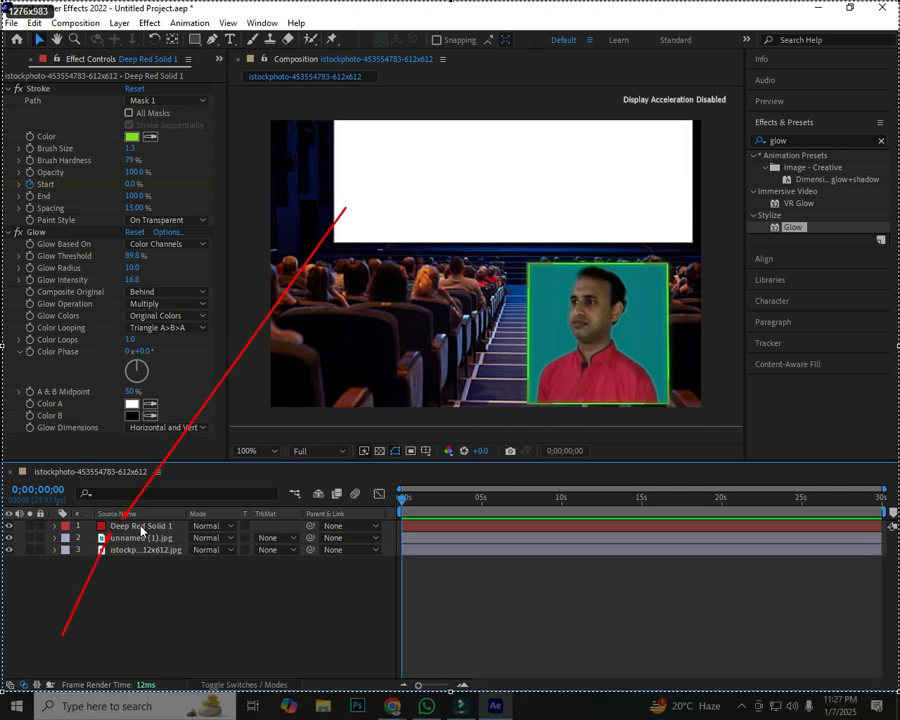
{"action": "left_click_drag", "start_coordinate": [310, 600], "coordinate": [165, 530]}
{"action": "left_click_drag", "start_coordinate": [307, 377], "coordinate": [162, 520]}
{"action": "left_click_drag", "start_coordinate": [130, 617], "coordinate": [140, 578]}
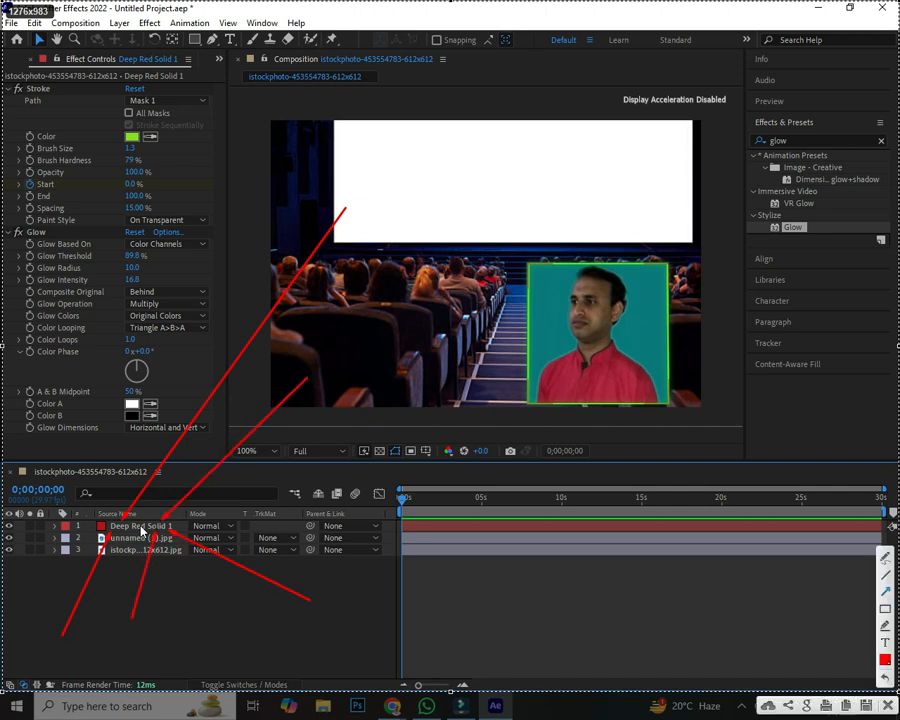
Duplicate the Deep Red Solid 1 layer eight times to intensify the green glow around the portrait.
{"action": "left_click", "coordinate": [142, 526]}
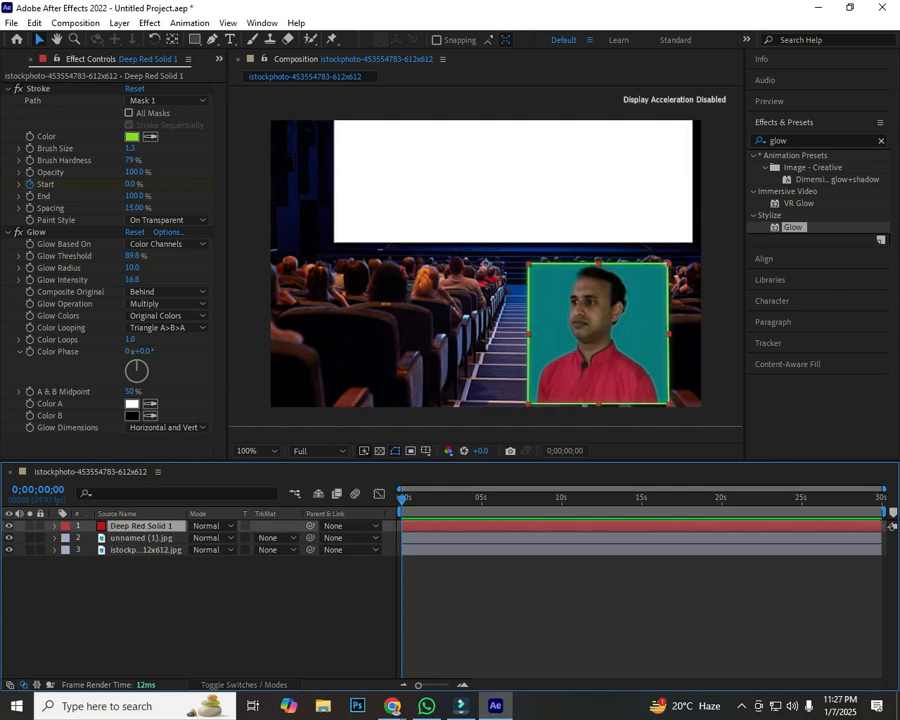
{"action": "key", "text": "F2"}
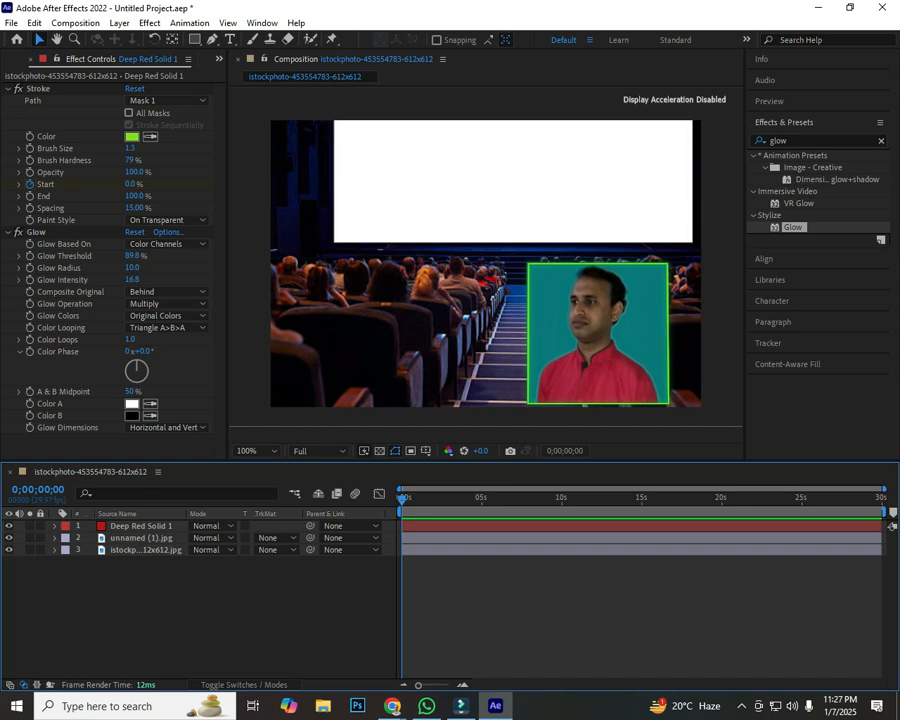
{"action": "left_click", "coordinate": [891, 526]}
{"action": "key", "text": "ctrl+d"}
{"action": "key", "text": "ctrl+d"}
{"action": "key", "text": "ctrl+d"}
{"action": "key", "text": "ctrl+d"}
{"action": "key", "text": "ctrl+d"}
{"action": "key", "text": "ctrl+d"}
{"action": "key", "text": "ctrl+d"}
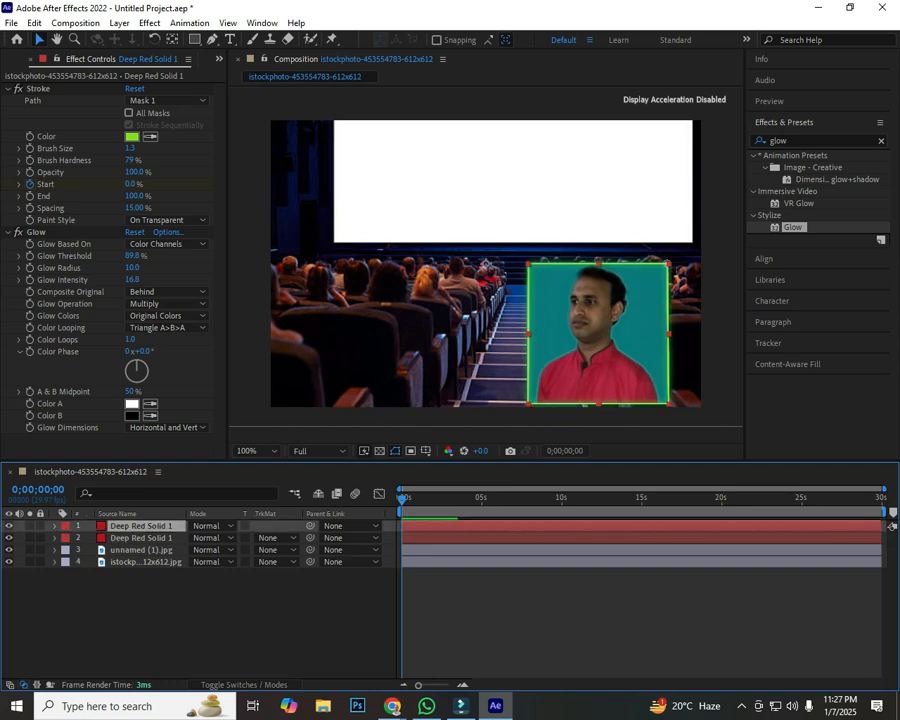
{"action": "key", "text": "ctrl+d"}
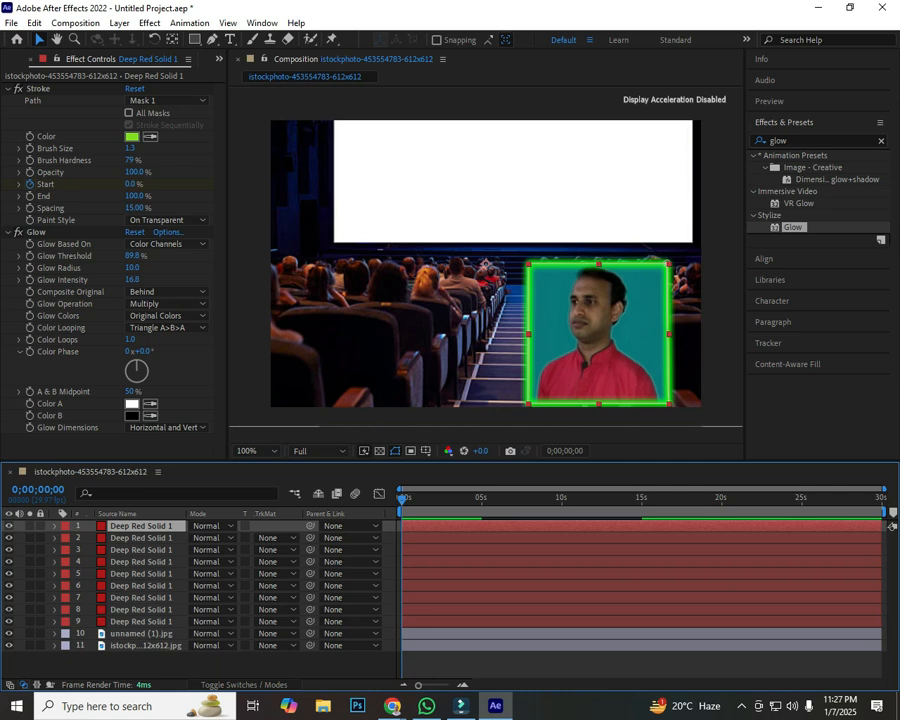
Preview the outline animation with the stacked Deep Red Solid 1 layers.
{"action": "key", "text": "space"}
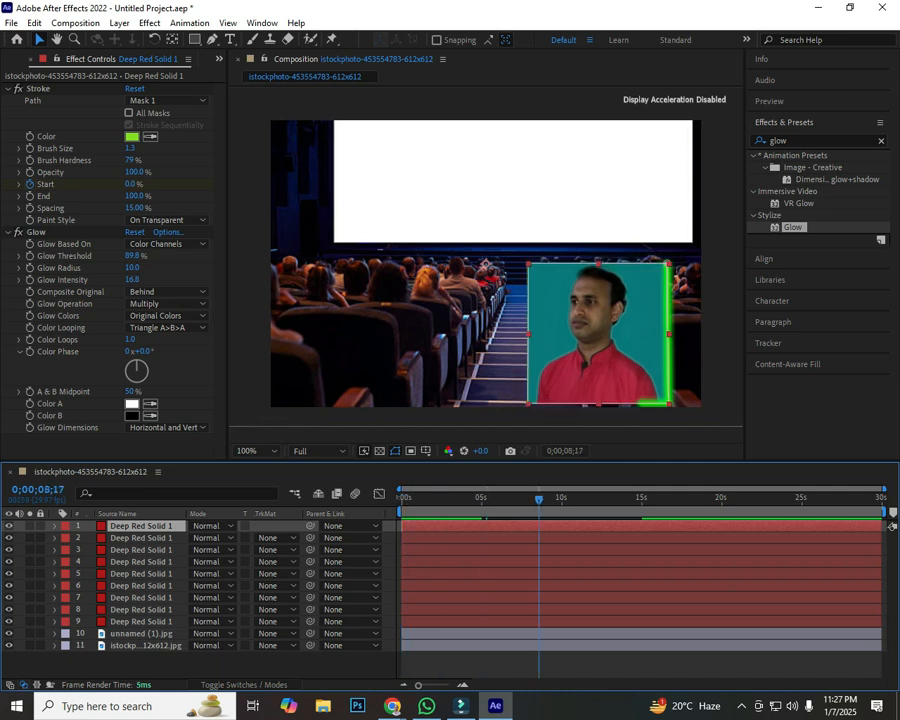
{"action": "key", "text": "space"}
{"action": "key", "text": "space"}
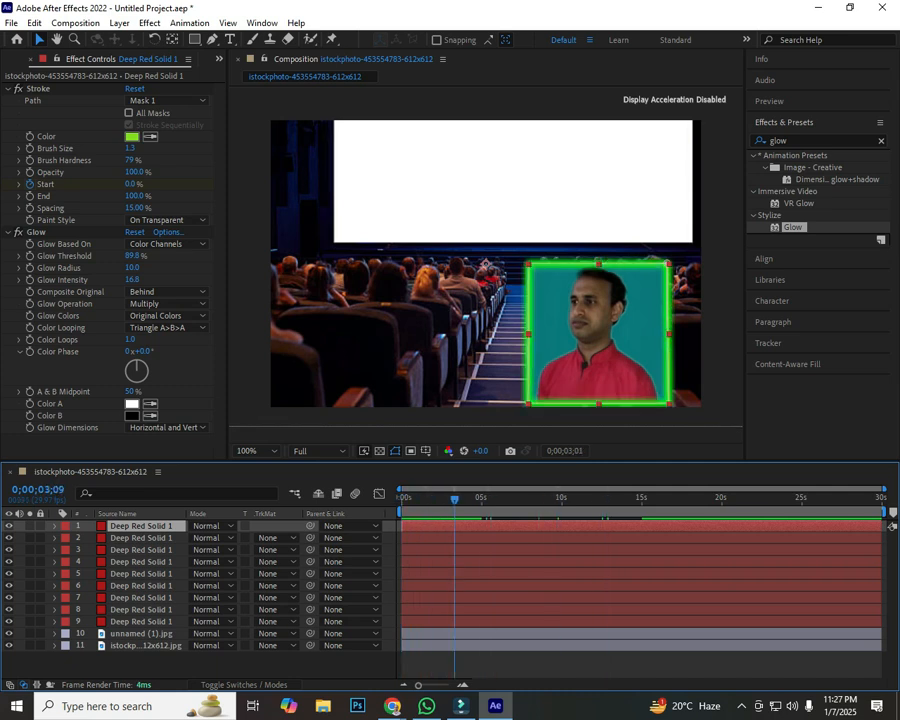
Preview the glowing outline around the portrait from the first frame and move the playhead to 0;00;05;07.
{"action": "key", "text": "space"}
{"action": "key", "text": "space"}
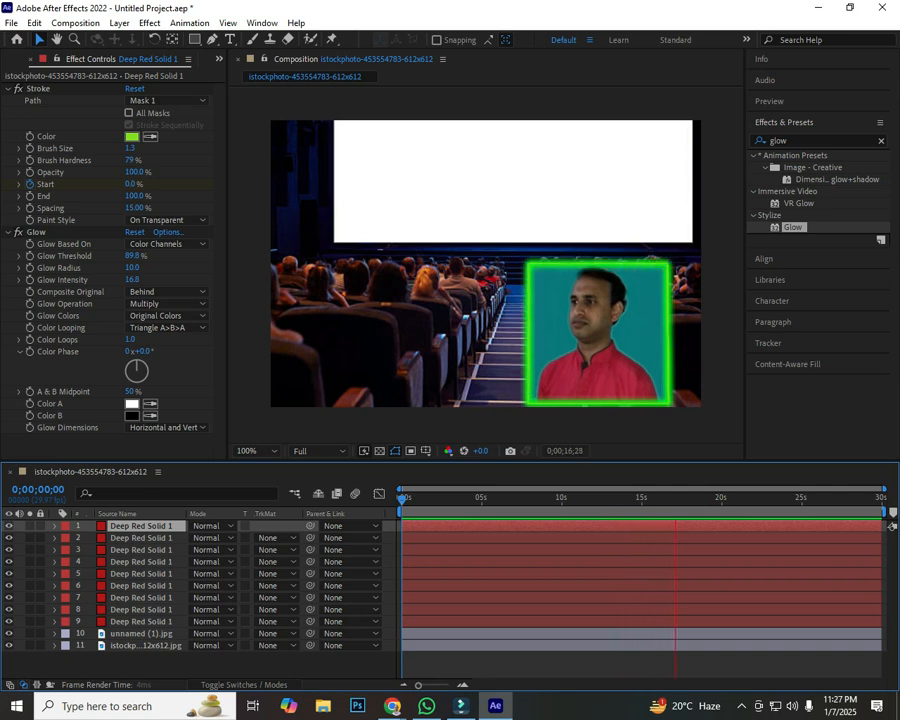
{"action": "key", "text": "space"}
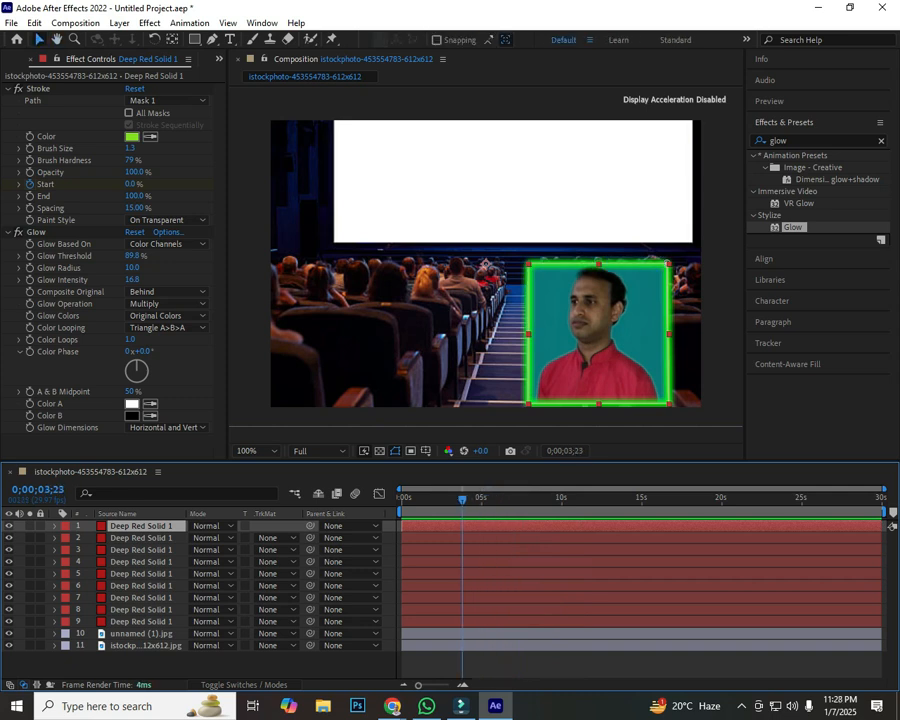
{"action": "mouse_move", "coordinate": [462, 499]}
{"action": "left_mouse_down"}
{"action": "mouse_move", "coordinate": [476, 499]}
{"action": "mouse_move", "coordinate": [448, 499]}
{"action": "mouse_move", "coordinate": [622, 499]}
{"action": "mouse_move", "coordinate": [485, 499]}
{"action": "left_mouse_up"}
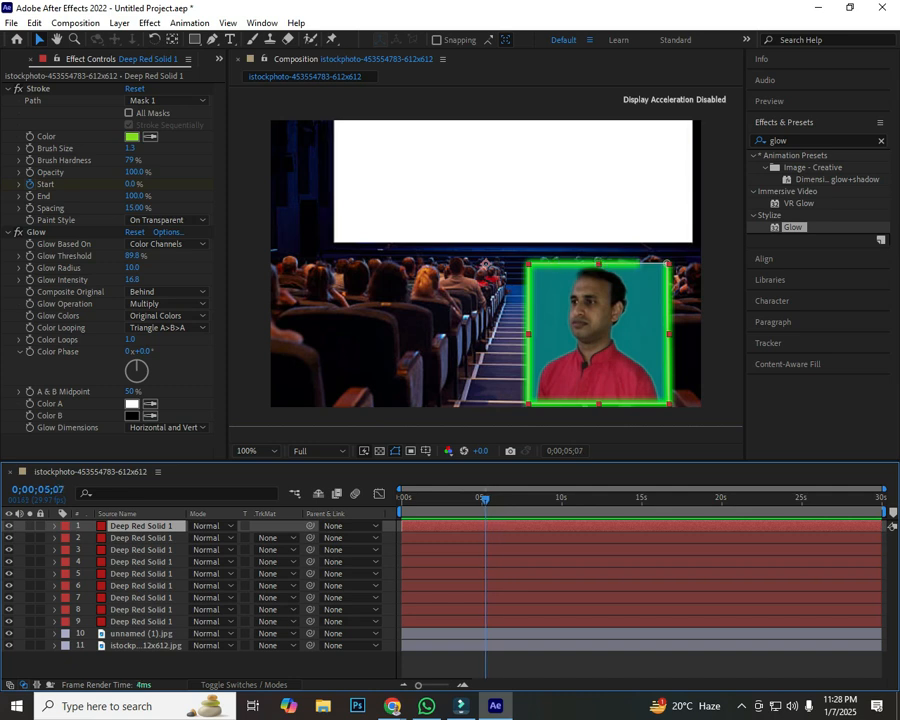
Hide the portrait and cinema image layers, and preview the green outline alone from several points of the timeline.
{"action": "key", "text": "space"}
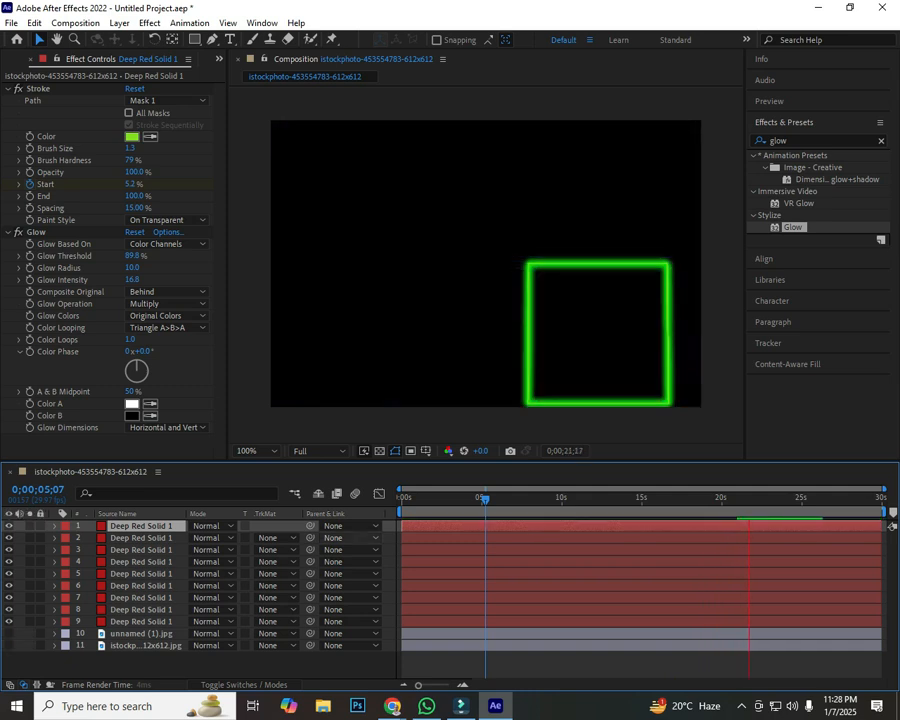
{"action": "key", "text": "space"}
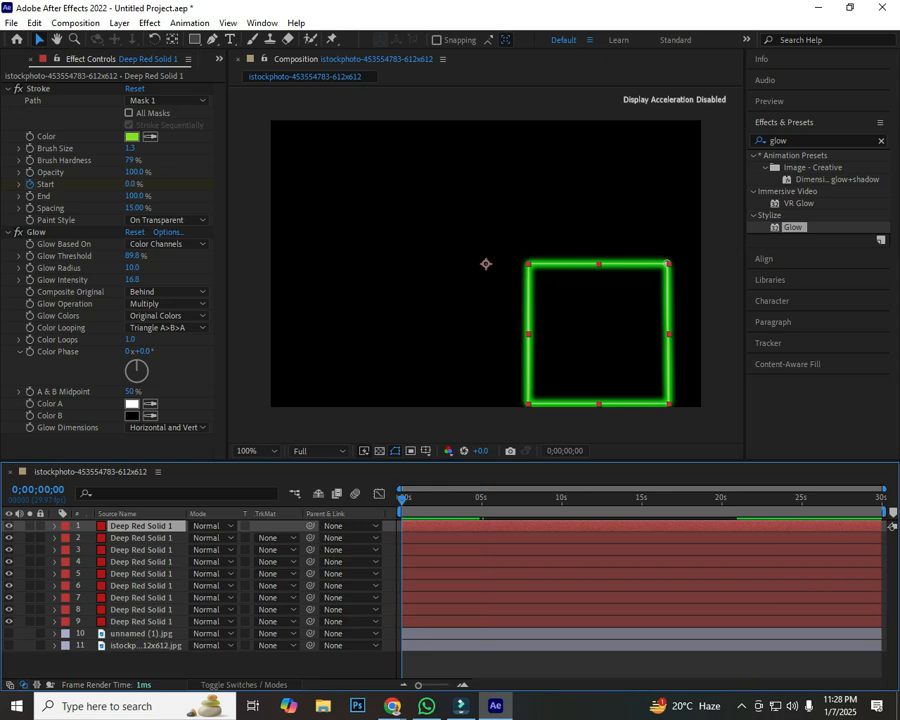
{"action": "left_click_drag", "start_coordinate": [402, 499], "coordinate": [463, 499]}
{"action": "left_click", "coordinate": [486, 499]}
{"action": "key", "text": "space"}
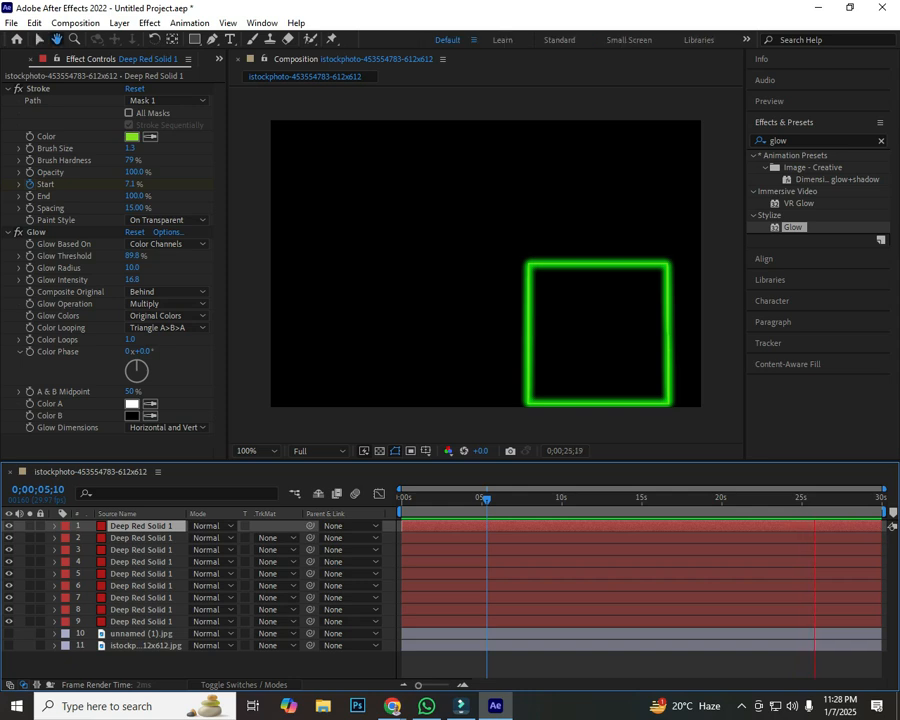
{"action": "left_click_drag", "start_coordinate": [487, 499], "coordinate": [452, 499]}
{"action": "key", "text": "space"}
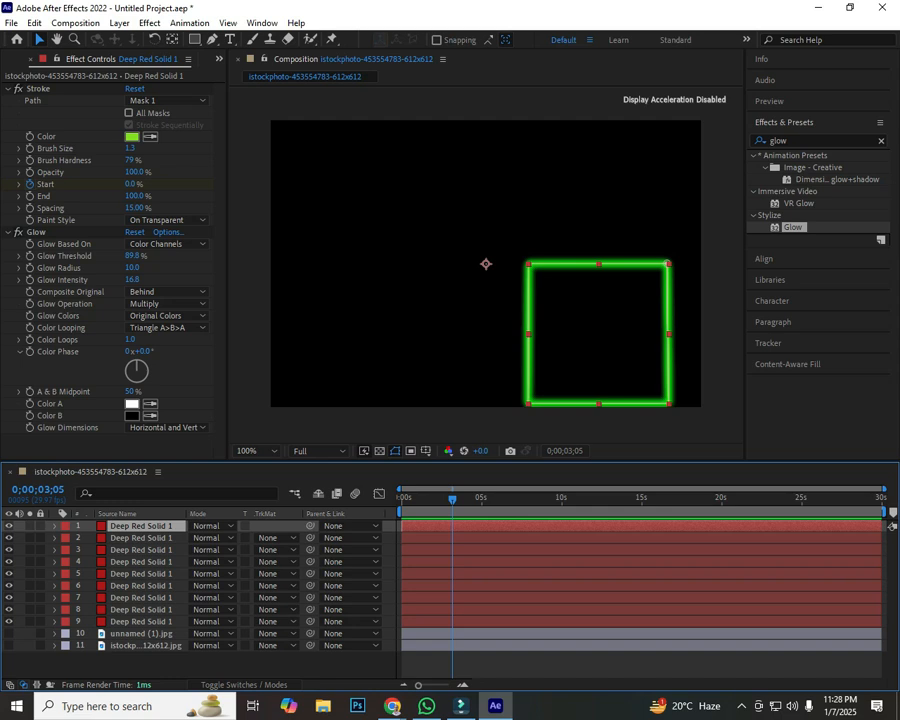
Show the portrait and cinema image layers again, and preview the full composition with the cinema layer selected.
{"action": "key", "text": "space"}
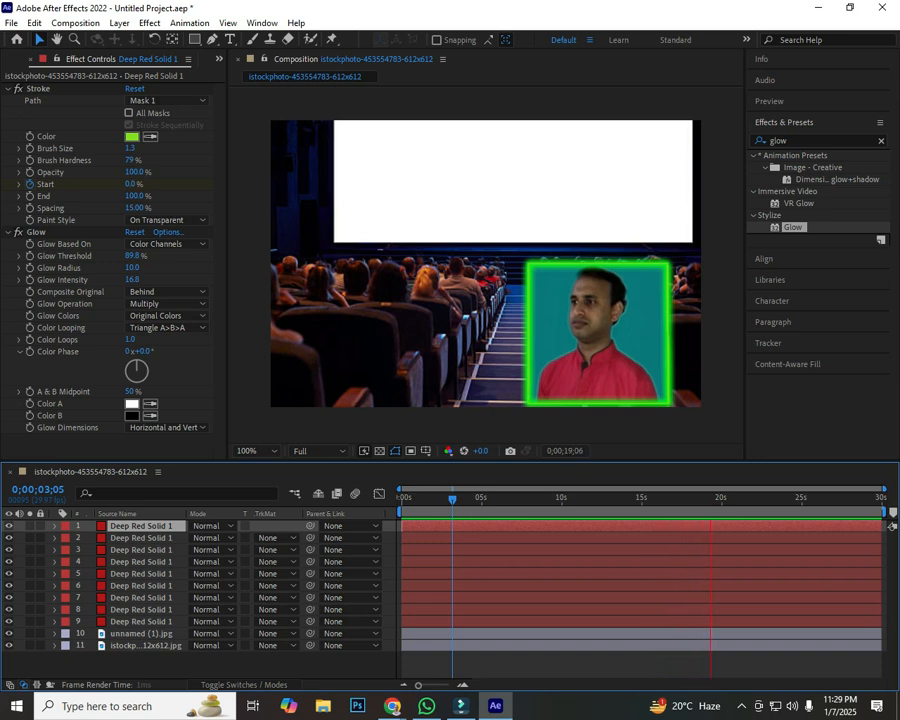
{"action": "key", "text": "space"}
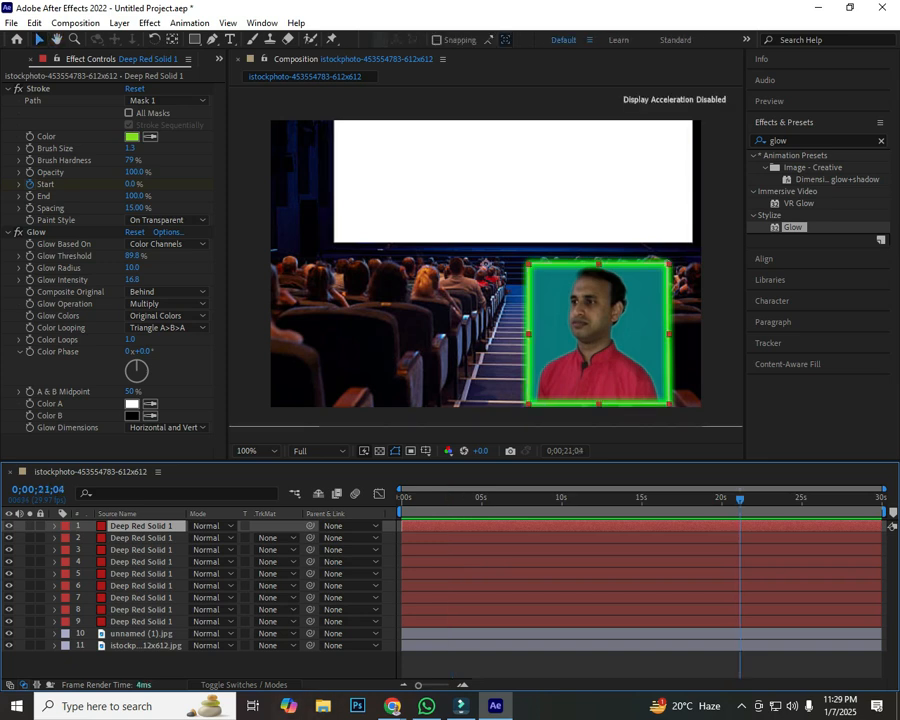
{"action": "key", "text": "ctrl+Up"}
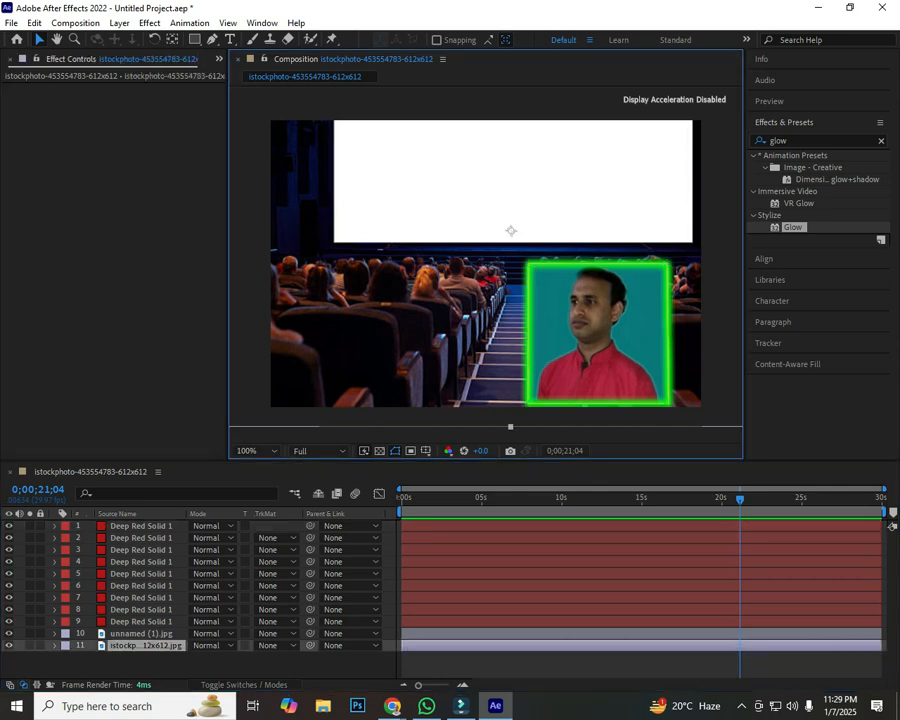
{"action": "key", "text": "space"}
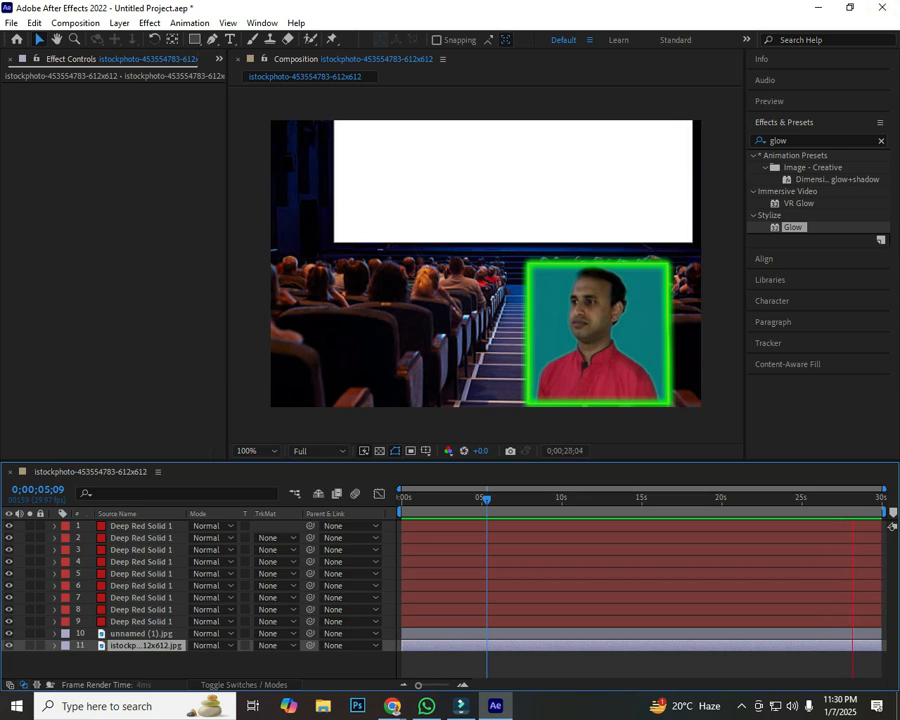
Quit After Effects without saving the changes to the untitled project.
{"action": "key", "text": "ctrl+q"}
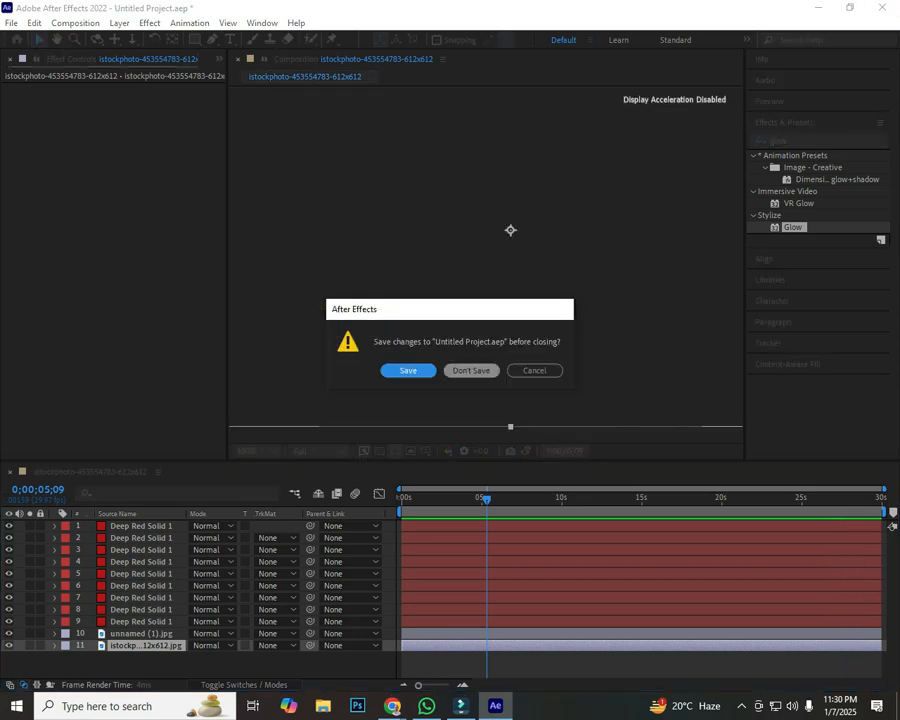
{"action": "key", "text": "n"}
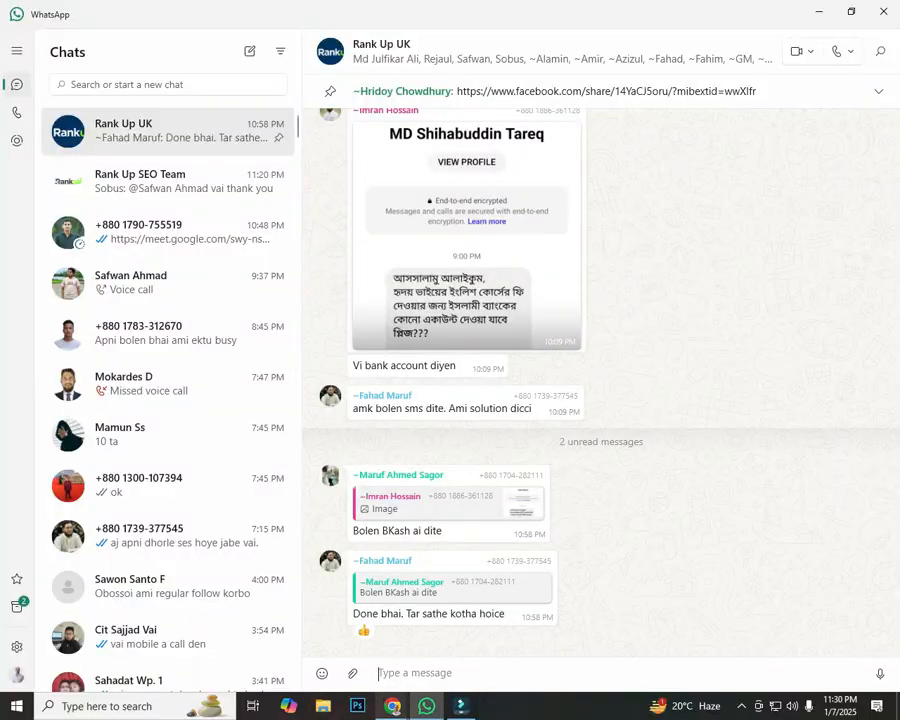
Switch to the Google Meet call in Chrome, ignore the infinity mirror warning and stop presenting the screen.
{"action": "left_click", "coordinate": [393, 706]}
{"action": "left_click", "coordinate": [316, 626]}
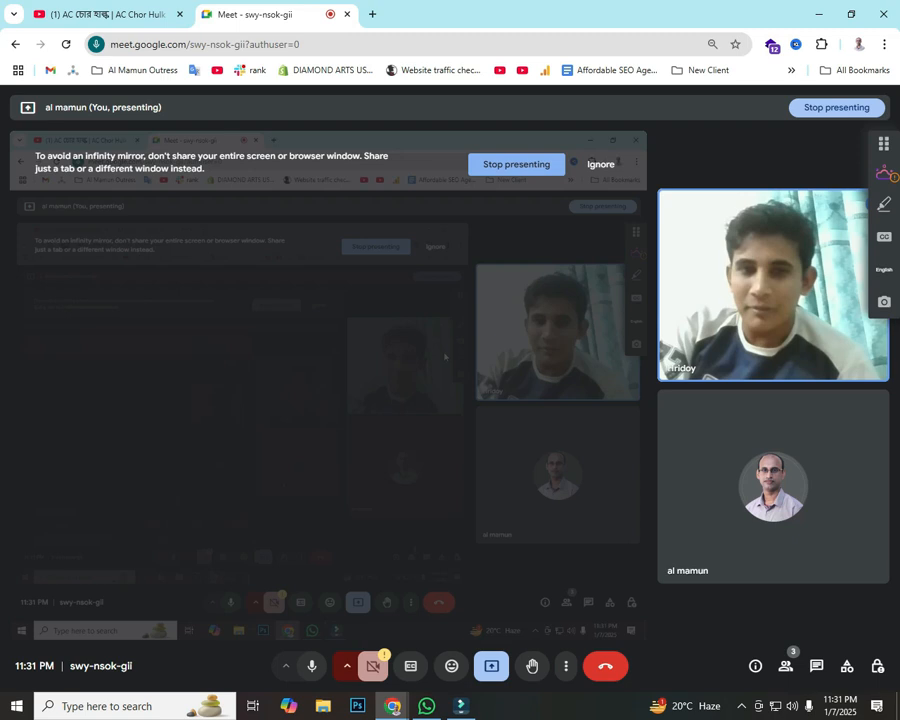
{"action": "left_click", "coordinate": [600, 164]}
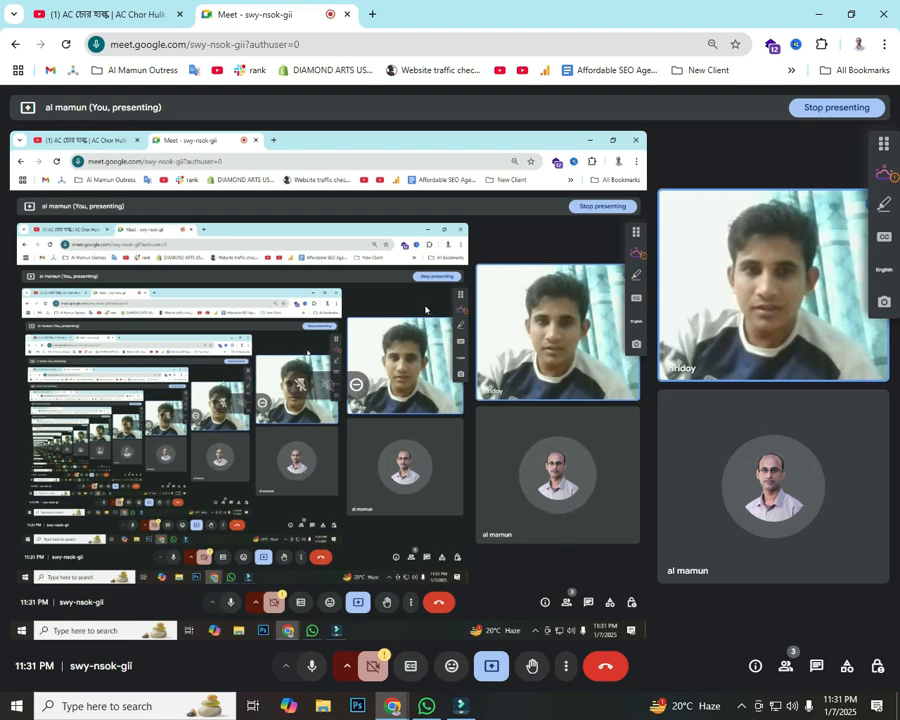
{"action": "left_click", "coordinate": [842, 108]}
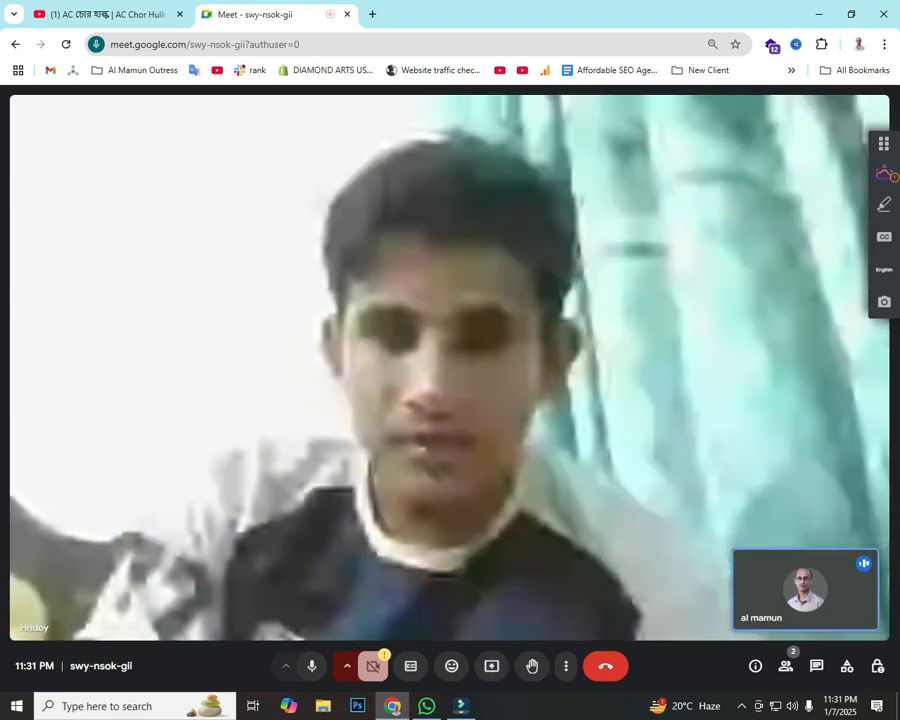